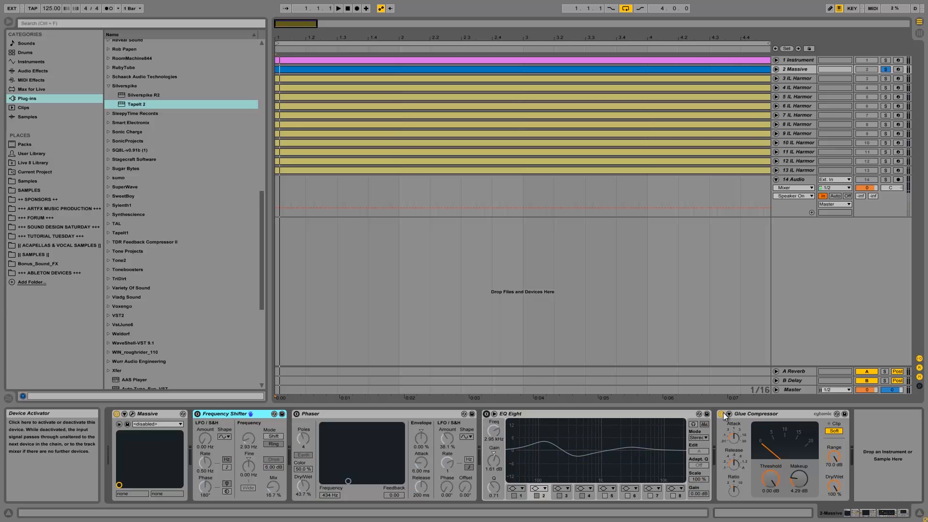
Deactivate the Glue Compressor on the Massive track, unfold the track and audition its selected clip.
click(723, 412)
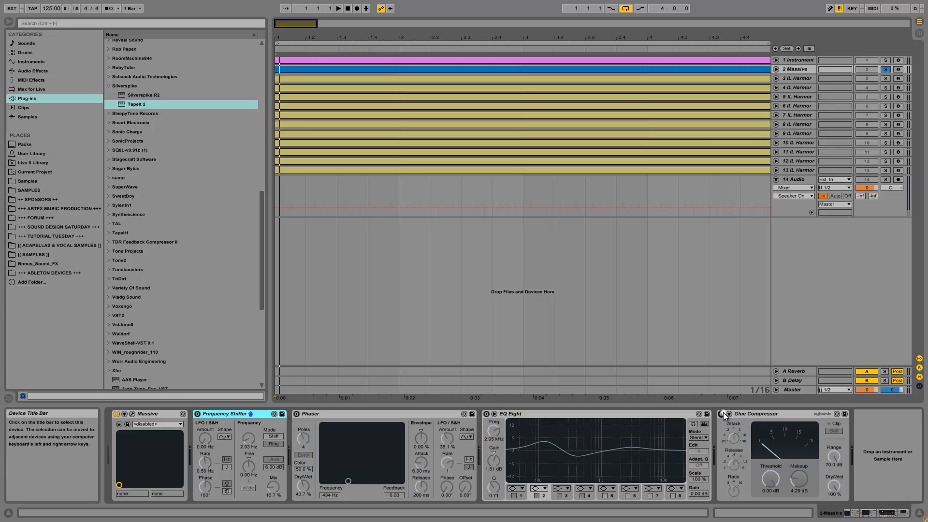
click(777, 69)
click(435, 32)
drag(435, 37, 436, 37)
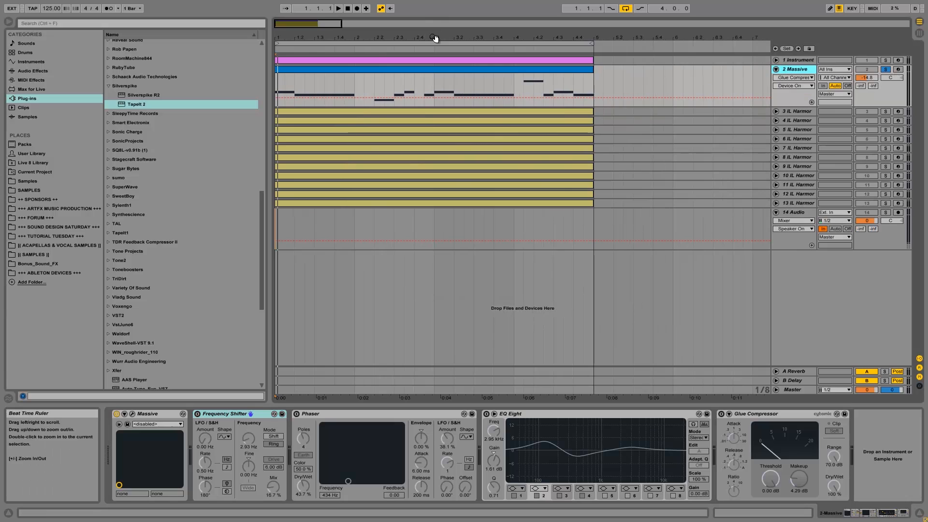
click(283, 70)
key(space)
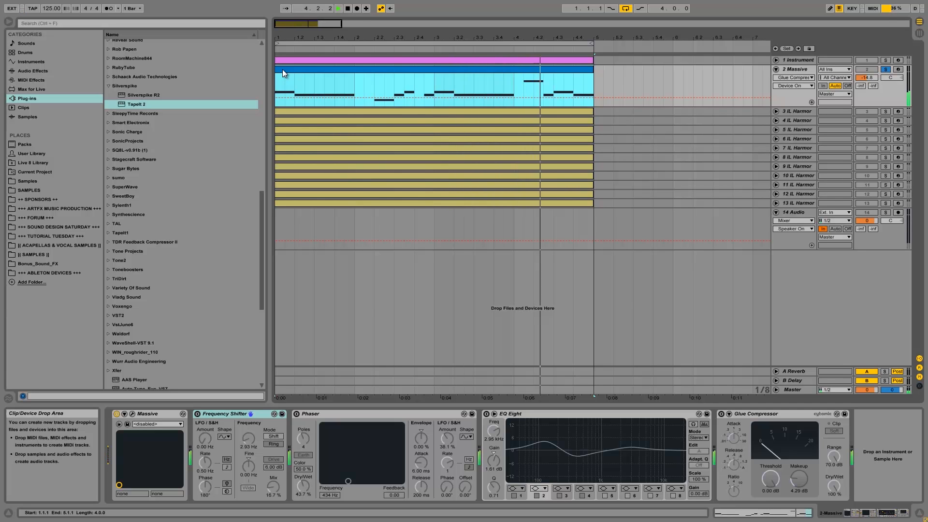
key(space)
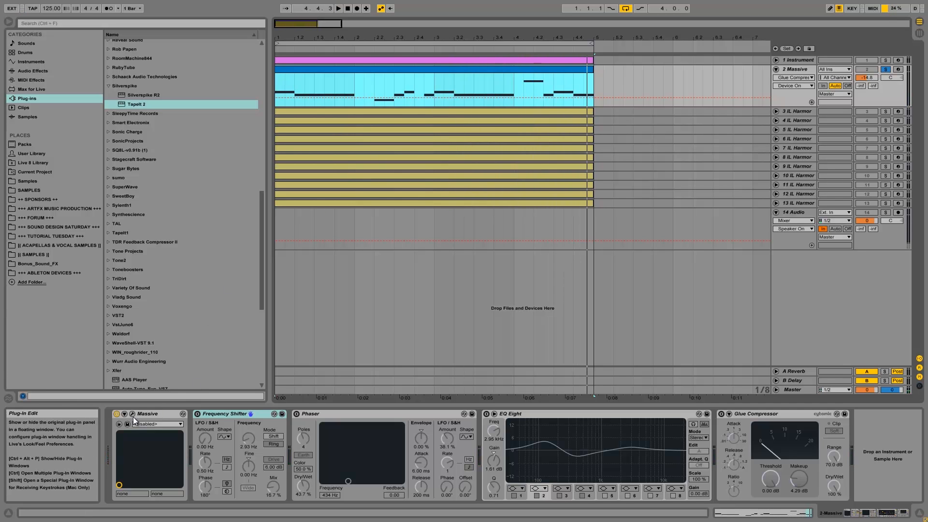
Open the Massive instrument's editor and briefly audition its patch.
click(183, 414)
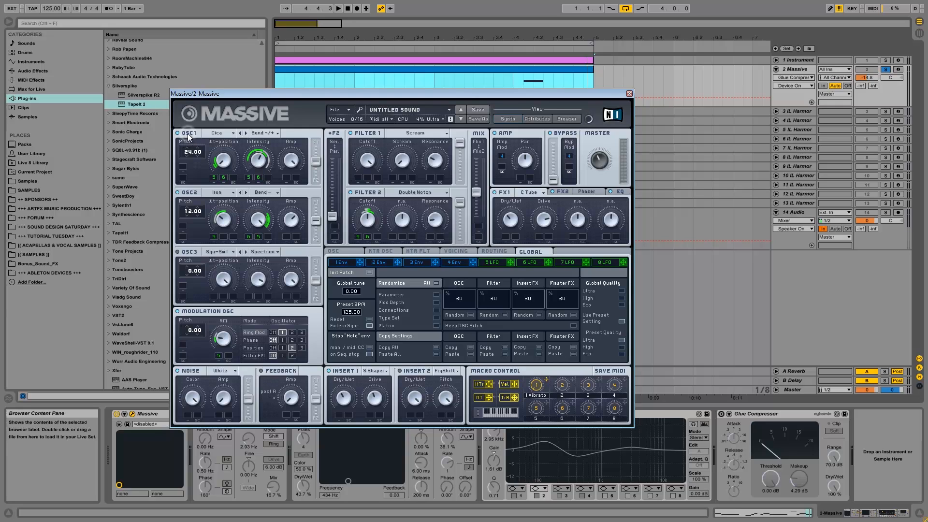
key(space)
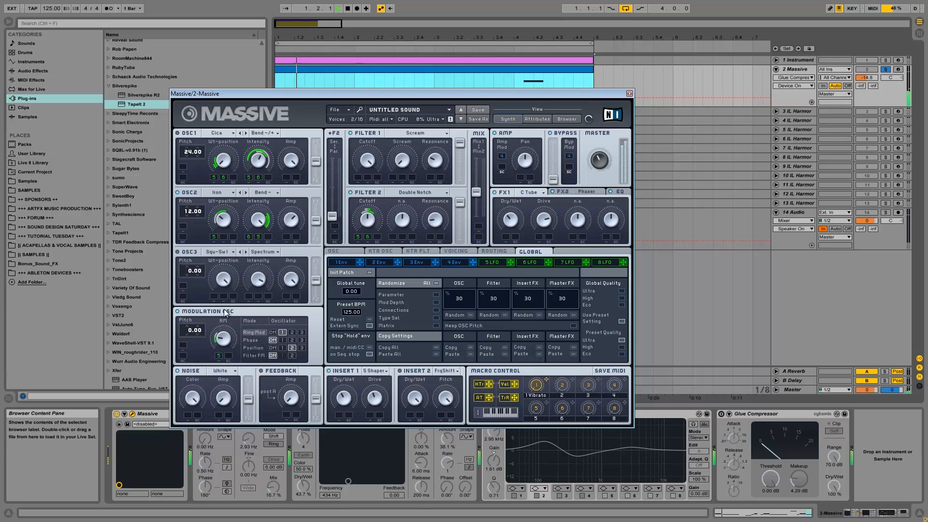
key(space)
Turn off ring modulation in Massive's modulation oscillator and audition its position modulation of oscillator 2.
click(273, 333)
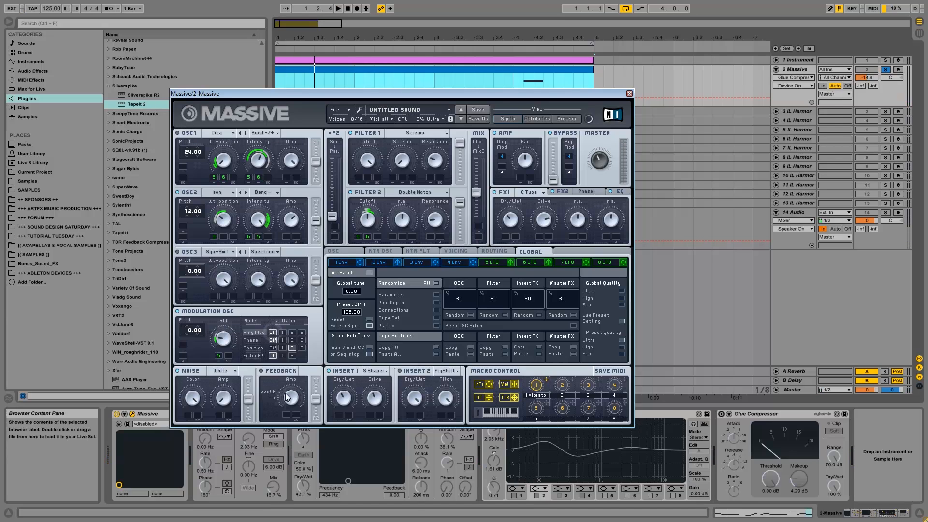
click(253, 349)
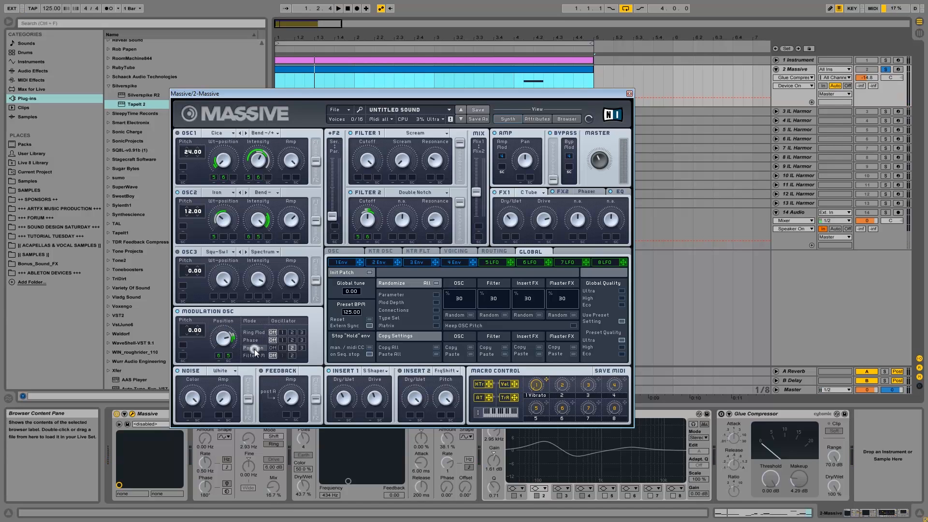
key(space)
key(space)
click(291, 348)
key(space)
key(space)
key(space)
Examine Massive's Phaser and EQ effect settings while the clip plays.
click(593, 192)
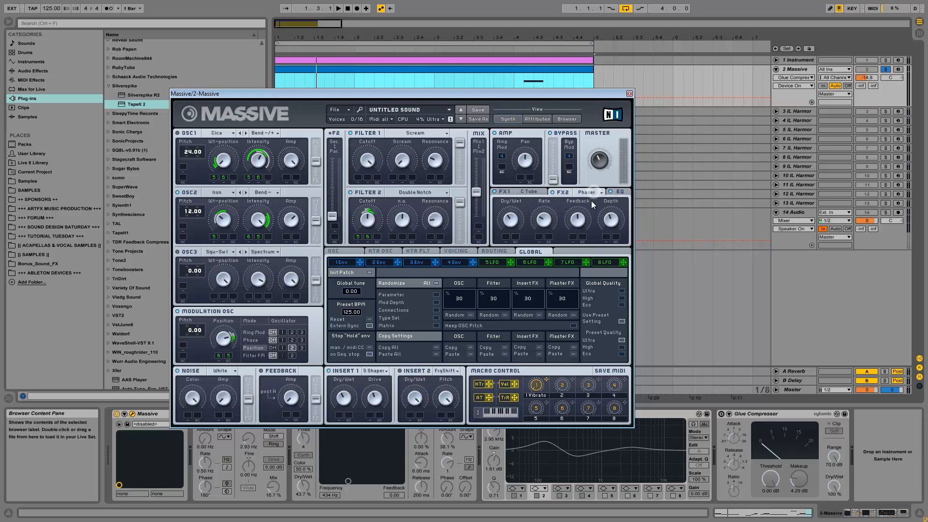
click(624, 192)
key(space)
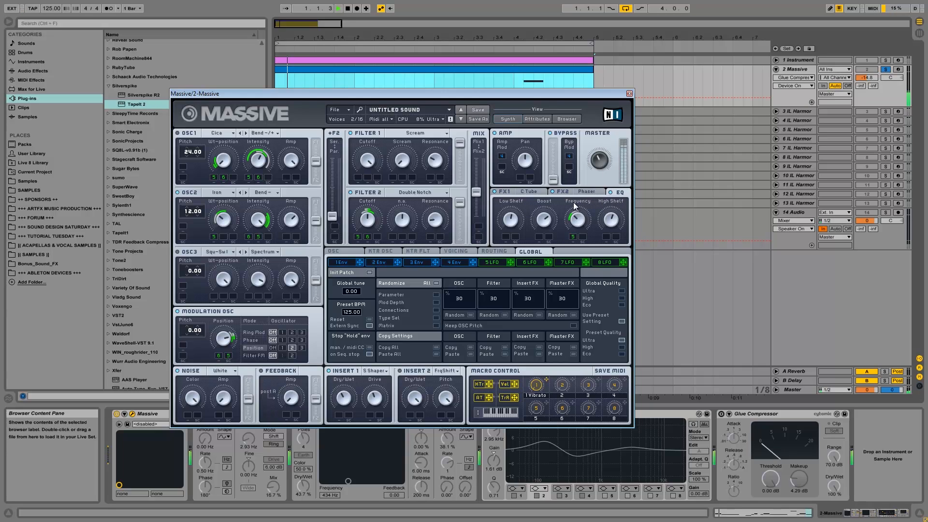
Review Massive's voicing and oscillator phase settings, audition the patch and close the editor.
click(461, 252)
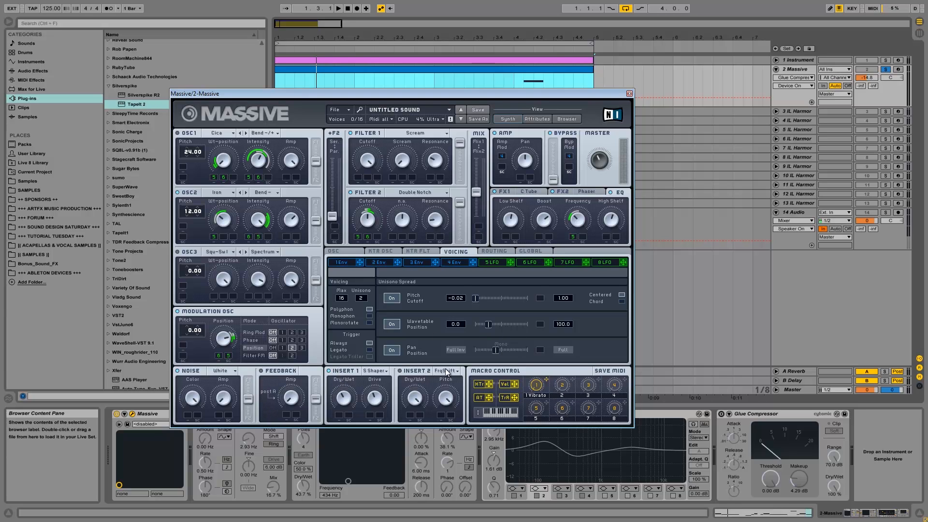
click(342, 250)
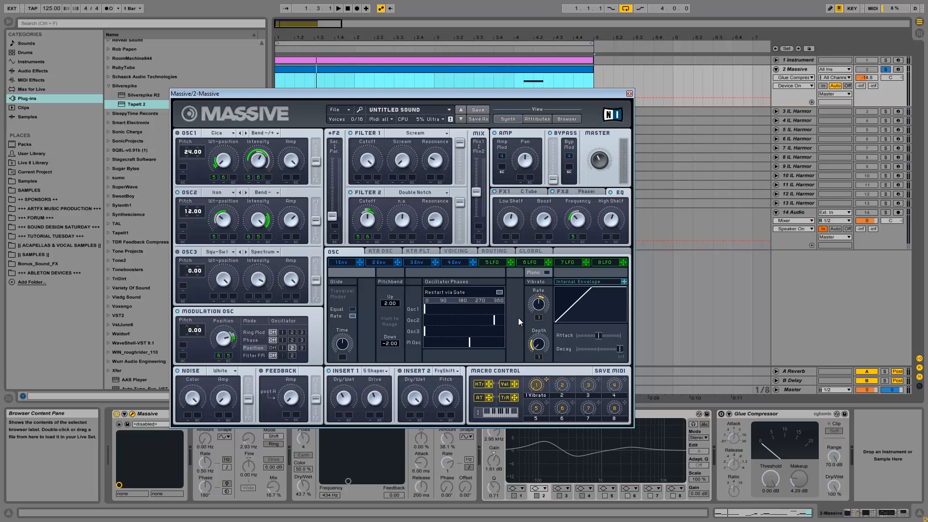
key(space)
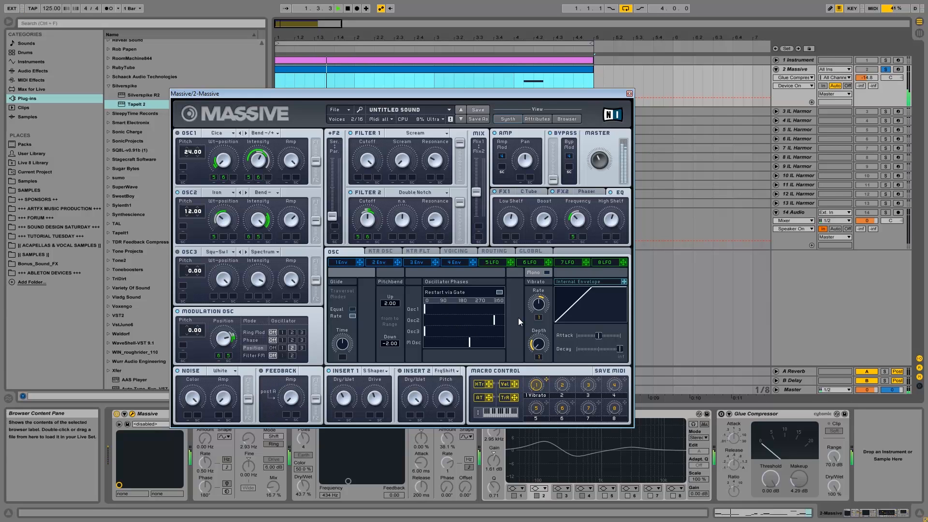
key(space)
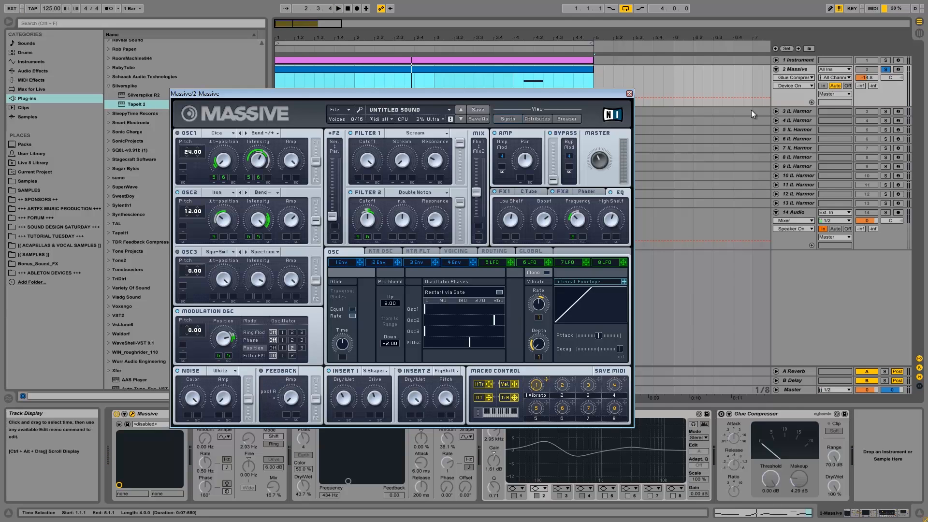
click(630, 93)
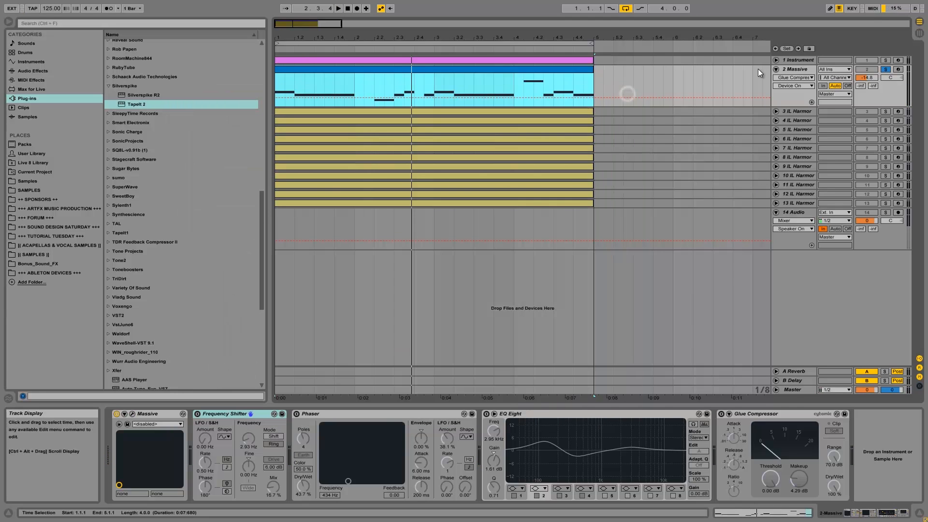
Fold the Massive track, unfold and solo track 3 IL Harmor, and open its Harmor editor.
click(777, 70)
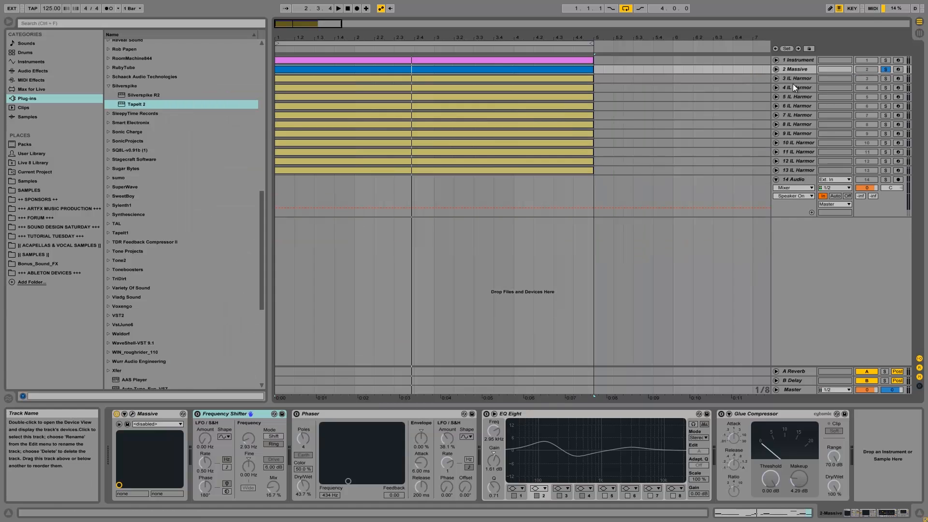
click(779, 79)
click(887, 79)
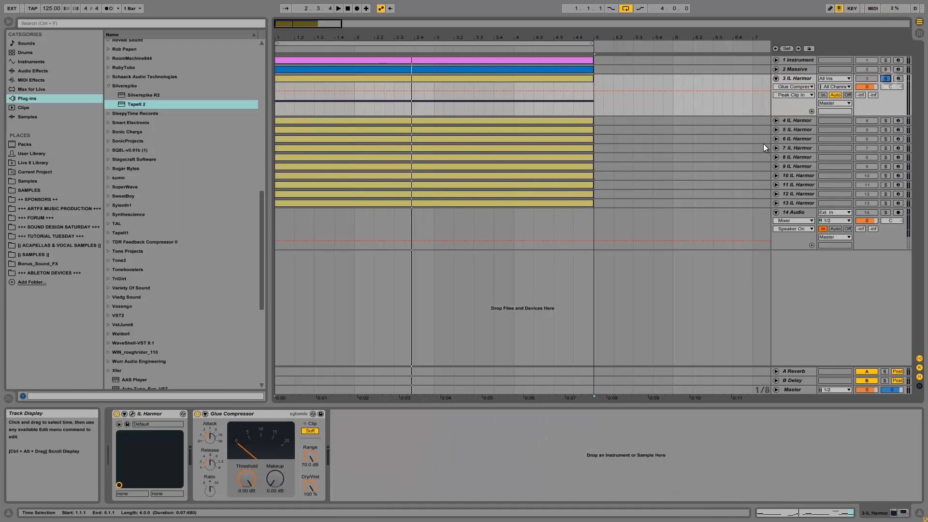
click(133, 414)
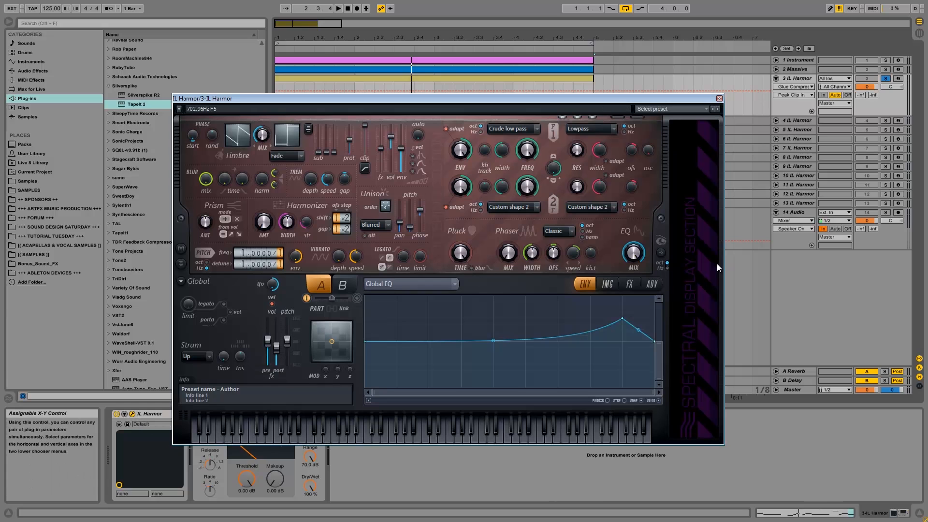
Show Harmor's image resynthesis page and audition the track's clip.
click(607, 284)
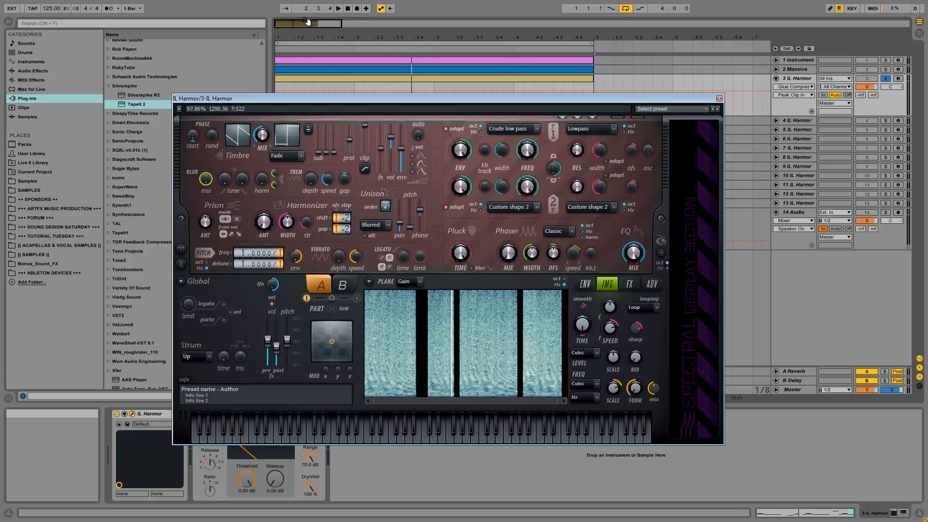
click(339, 8)
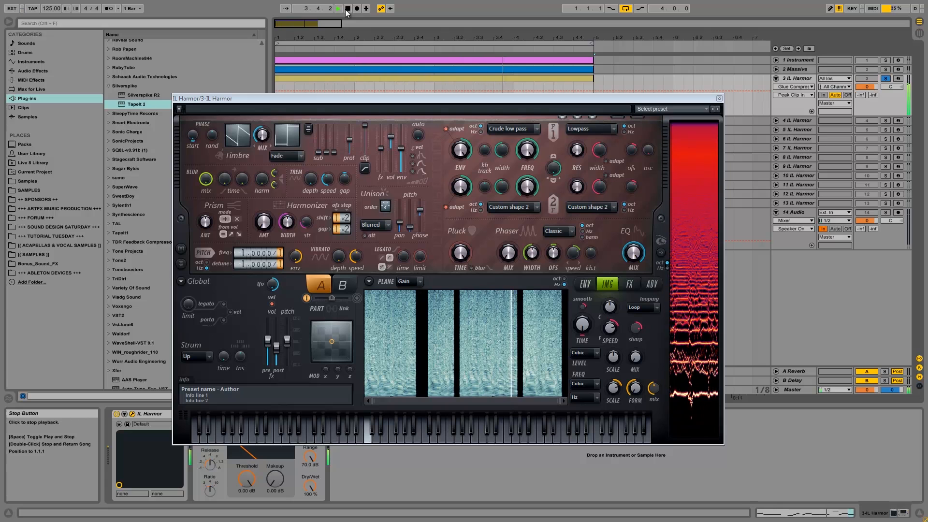
click(347, 8)
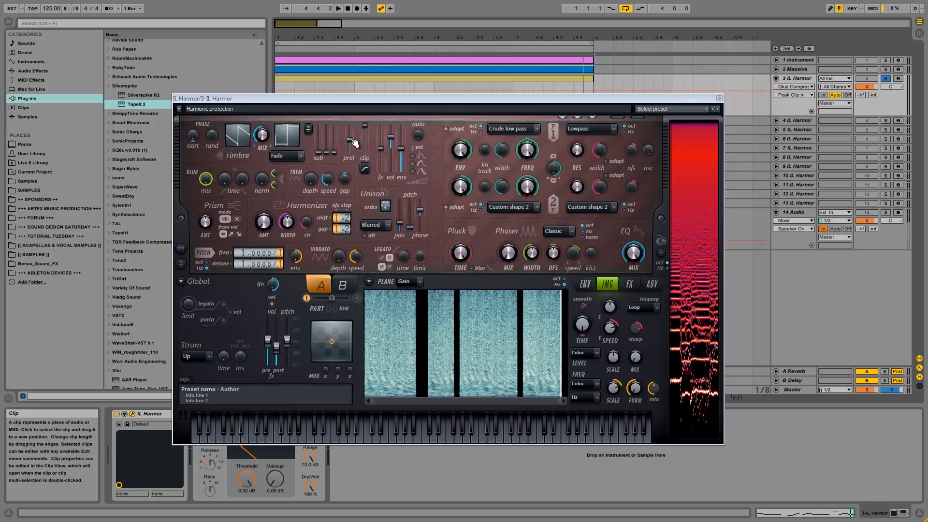
Try adjusting Harmor's harmonic protection and audition the sound.
drag(348, 140, 330, 300)
key(space)
drag(357, 150, 363, 108)
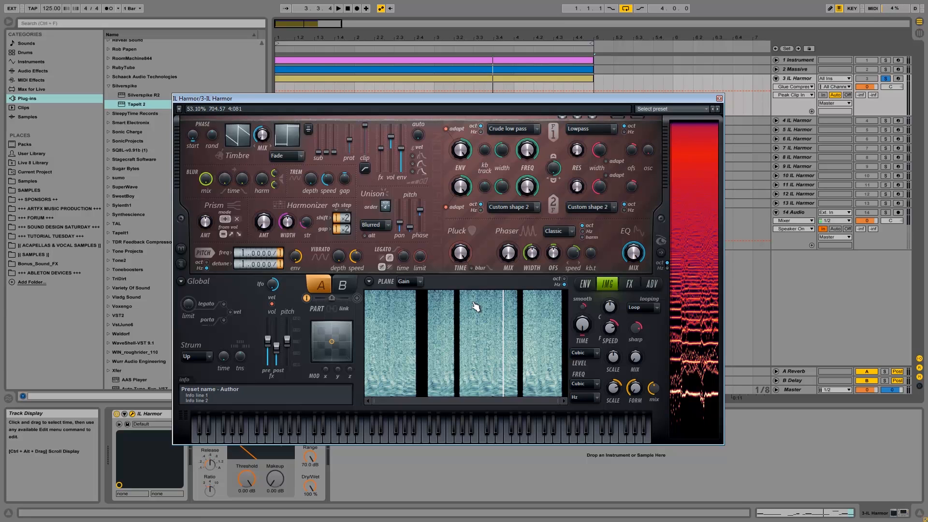
key(space)
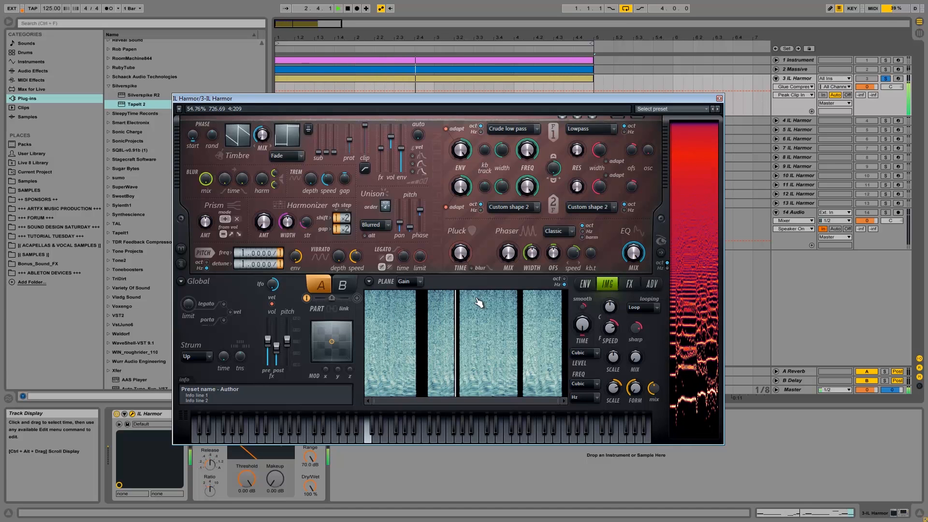
key(space)
Show Harmor's effects page and, during playback, try the Classic unison distribution before returning to Blurred.
click(628, 284)
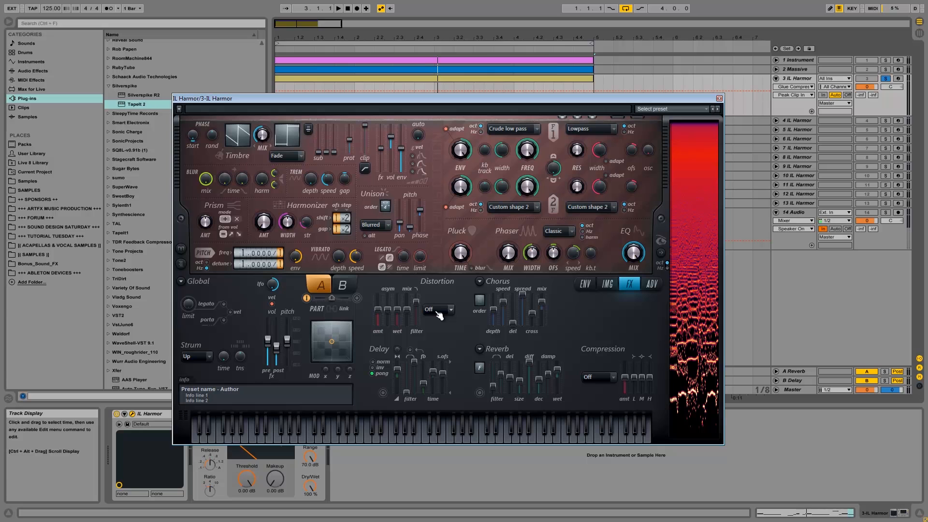
key(space)
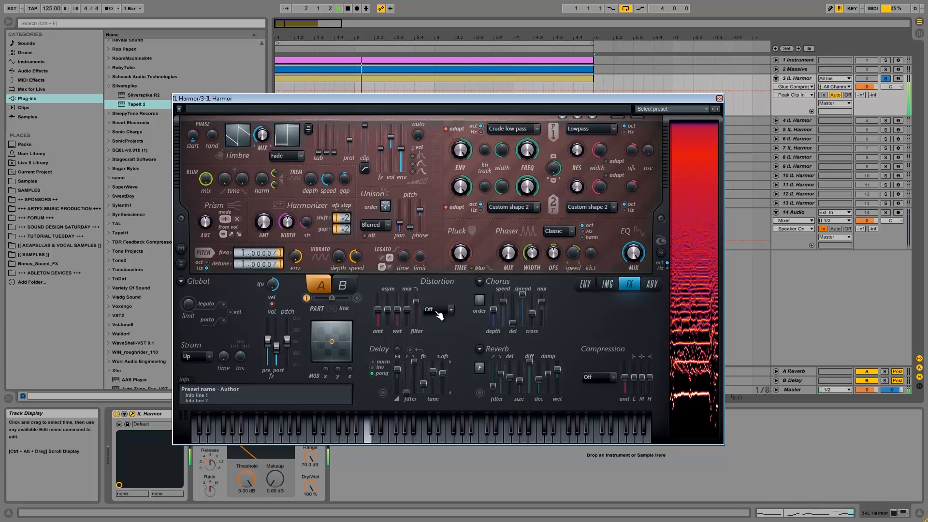
click(375, 225)
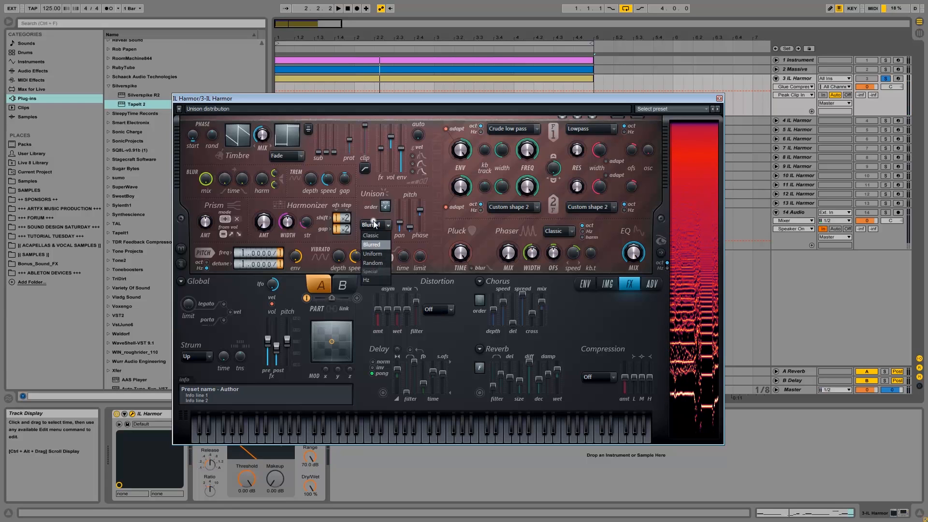
click(378, 242)
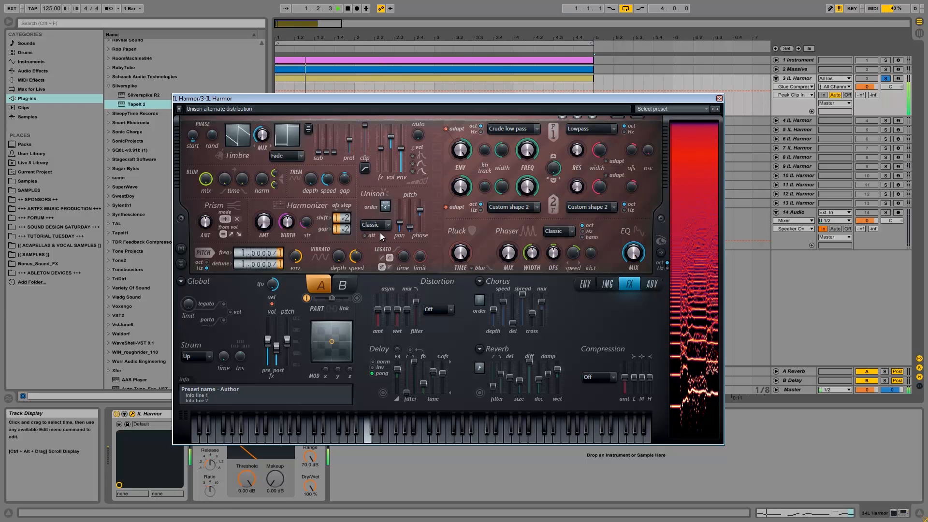
click(376, 228)
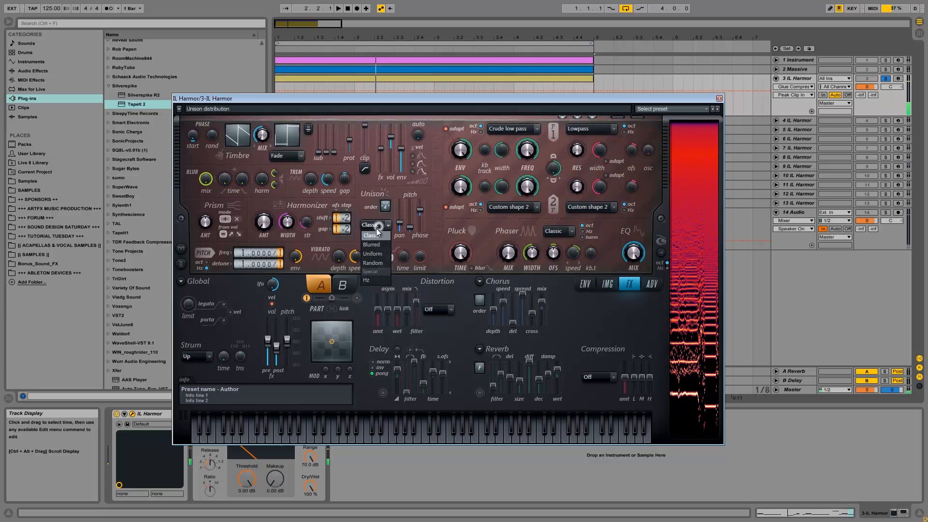
click(378, 245)
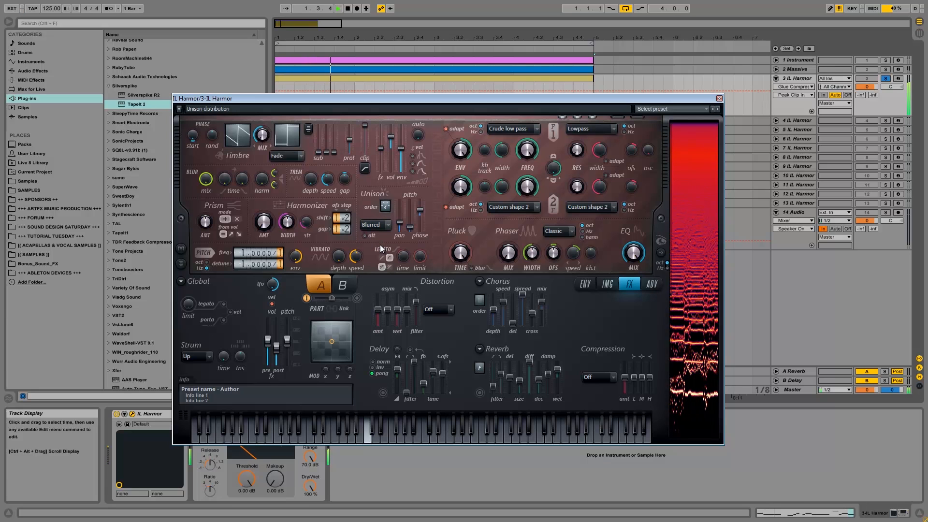
Compare Harmor's parts A and B by switching between them, ending on part A, and check the part mix.
click(338, 284)
click(321, 286)
click(338, 285)
click(320, 285)
click(339, 285)
click(320, 286)
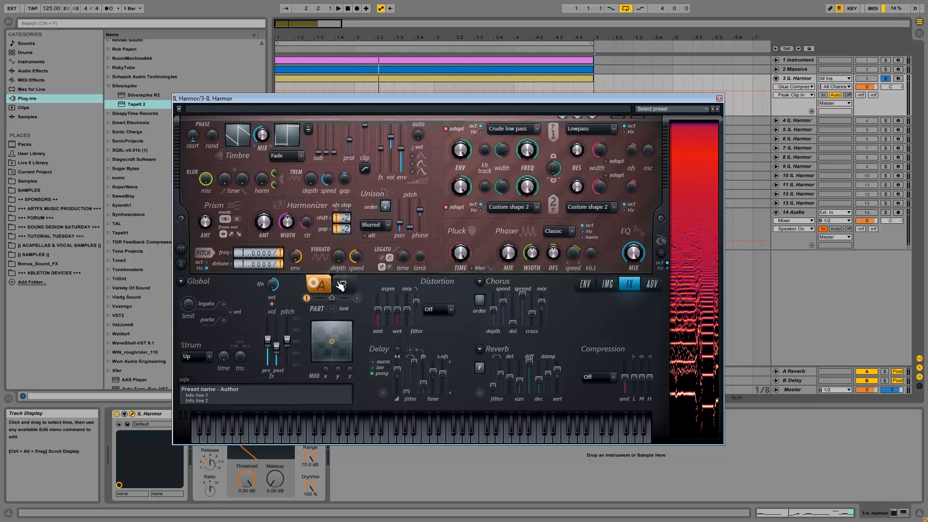
mouse_move(329, 301)
mouse_down()
mouse_move(321, 304)
mouse_move(400, 305)
mouse_move(345, 297)
mouse_up()
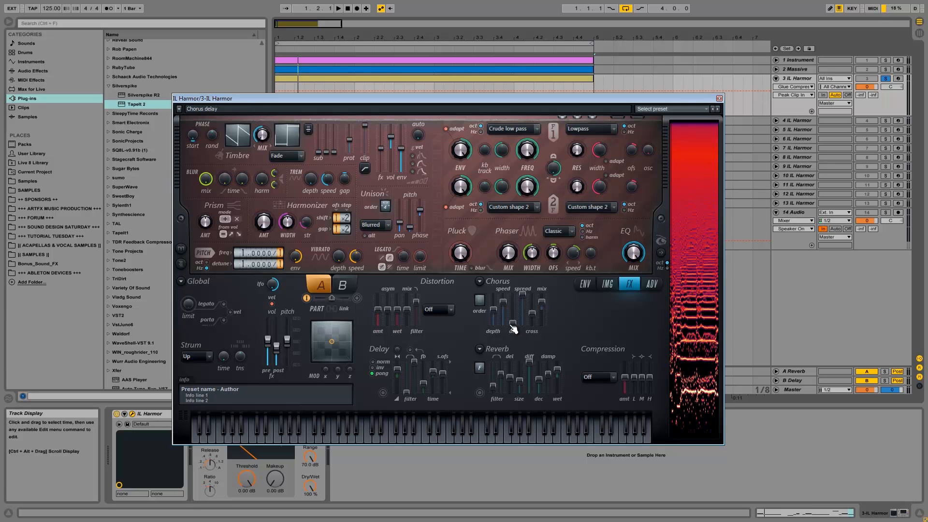
Examine Harmor's envelope and image pages and the list of articulation targets, keeping Global EQ selected.
click(584, 285)
click(606, 285)
click(585, 285)
click(607, 285)
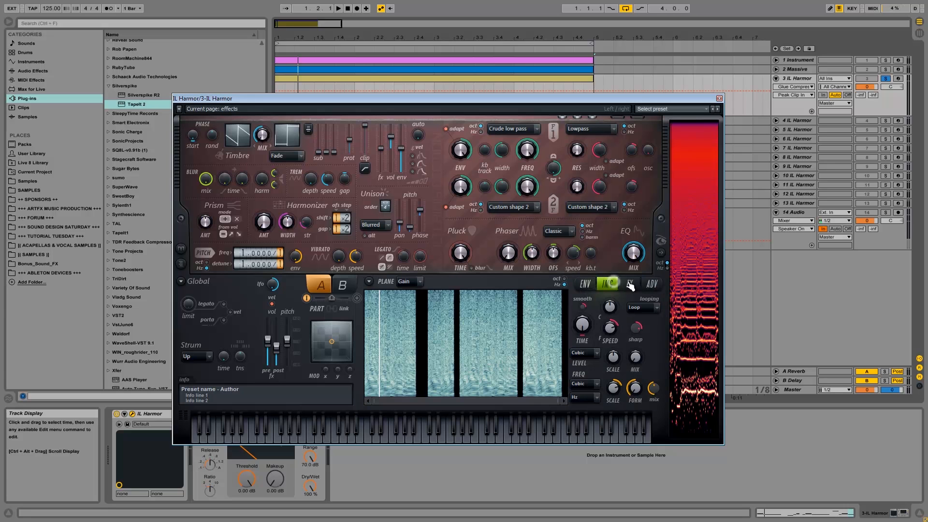
click(585, 285)
click(416, 283)
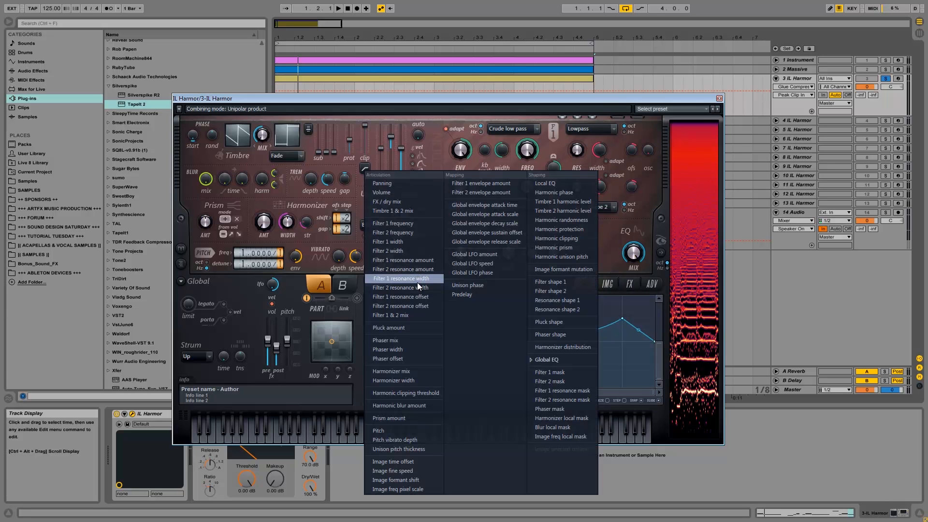
click(552, 360)
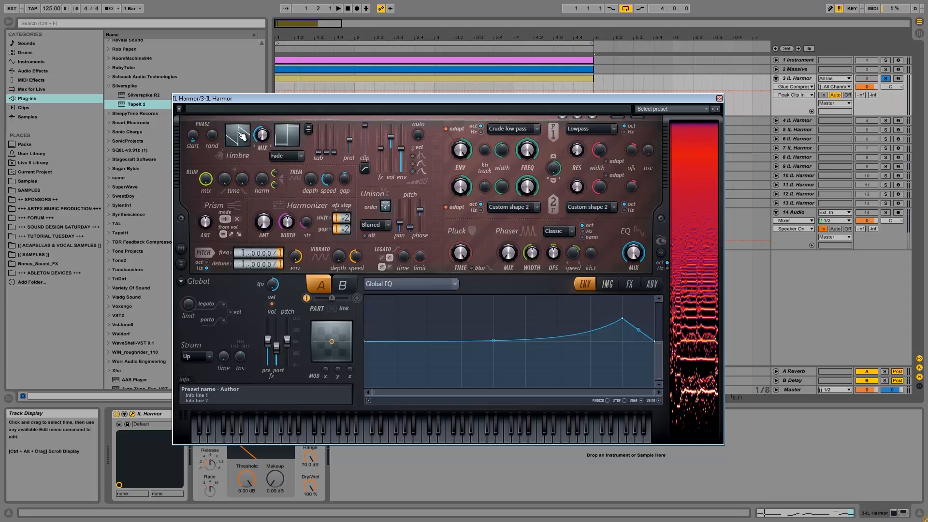
click(608, 284)
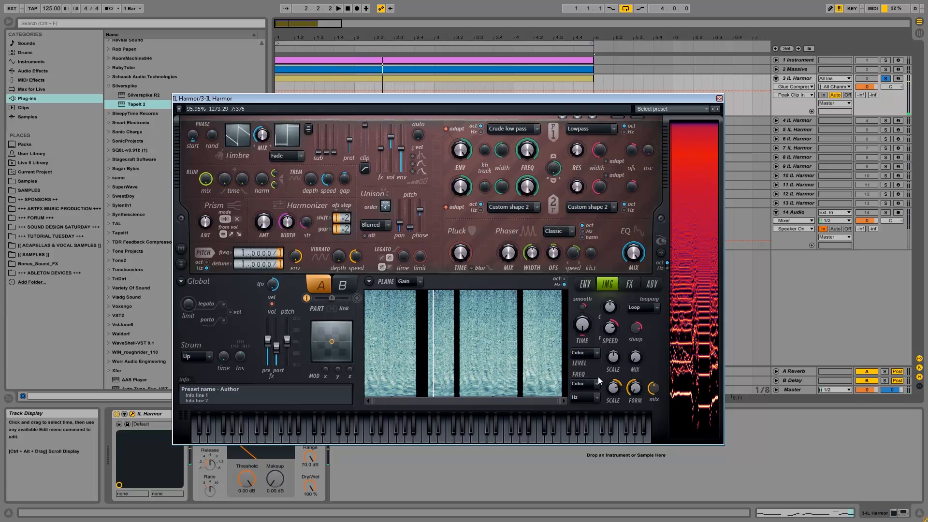
Try lowering the image frequency mix knob in Harmor, audition the sound and bring the knob back up to 53%.
drag(653, 389, 653, 428)
key(space)
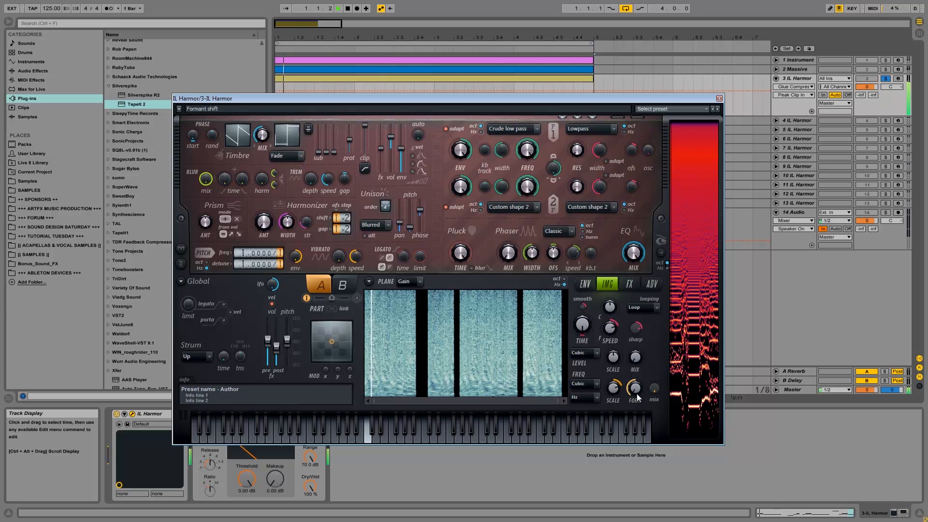
key(space)
drag(654, 390, 671, 326)
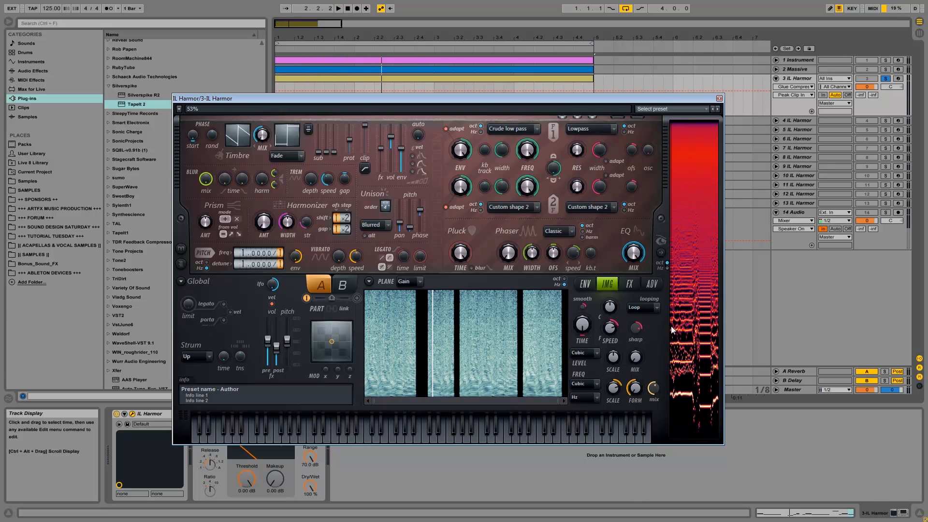
key(space)
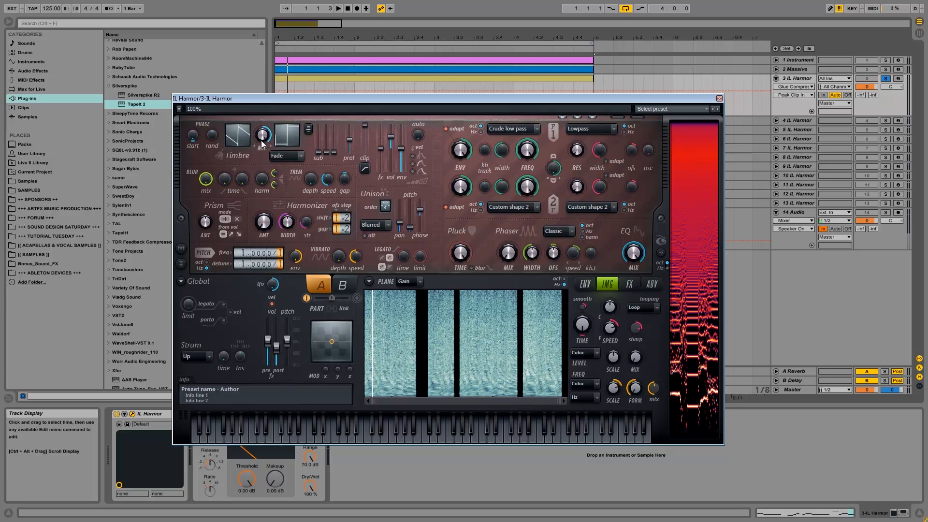
Audition the sound with the timbre mix at 100%, then with harmonic protection lowered, and restore both settings.
key(space)
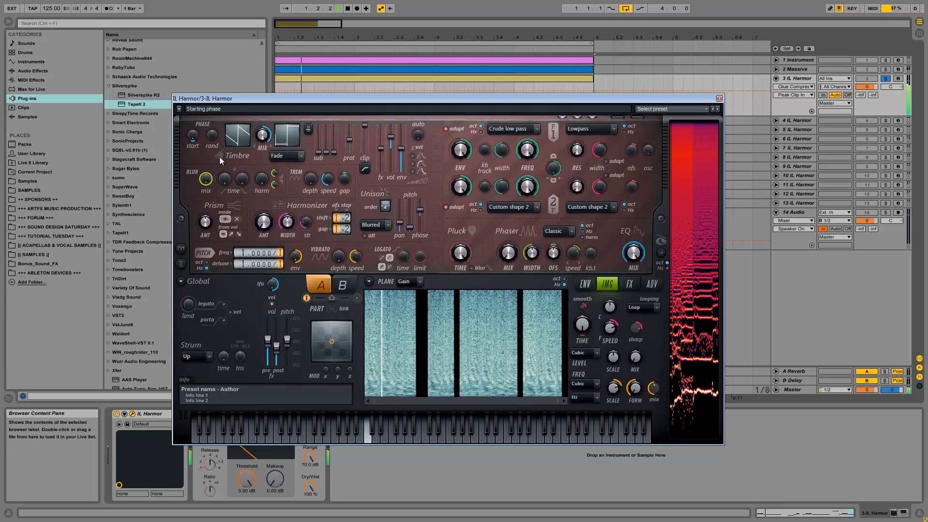
key(space)
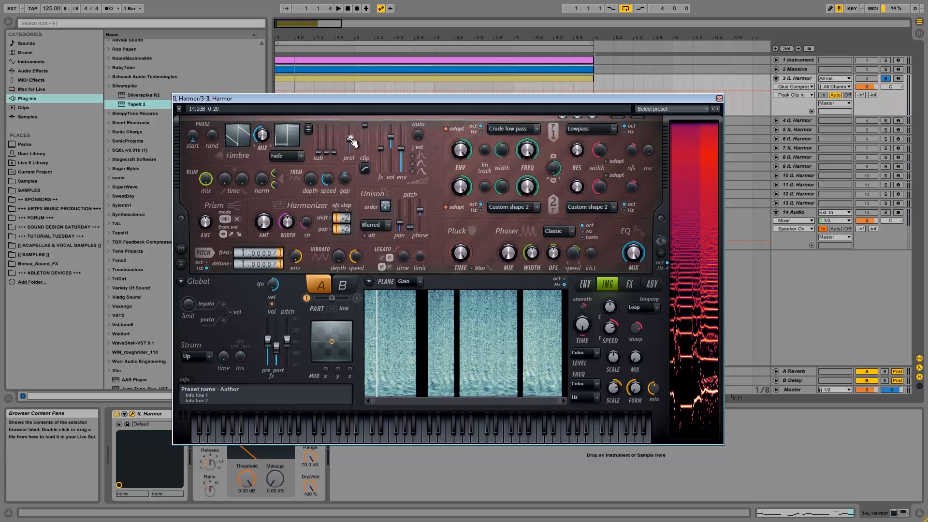
key(space)
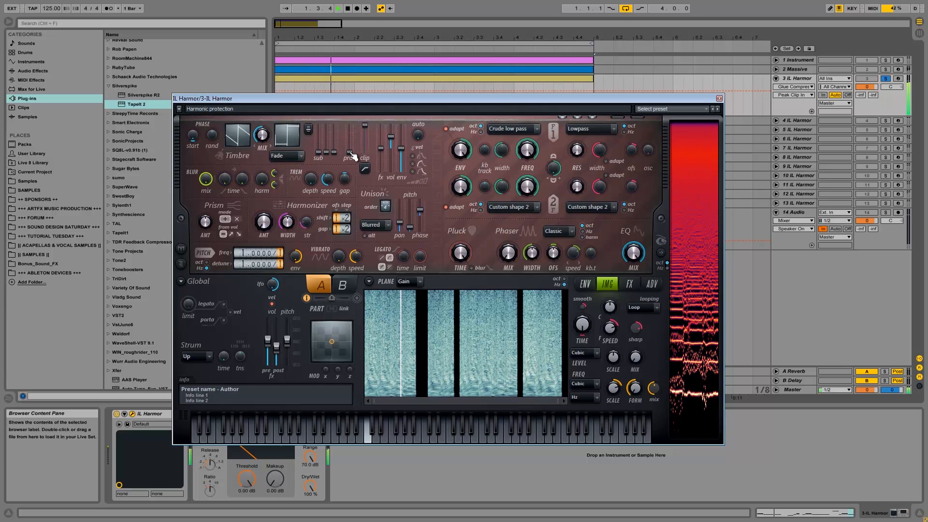
drag(349, 153, 349, 141)
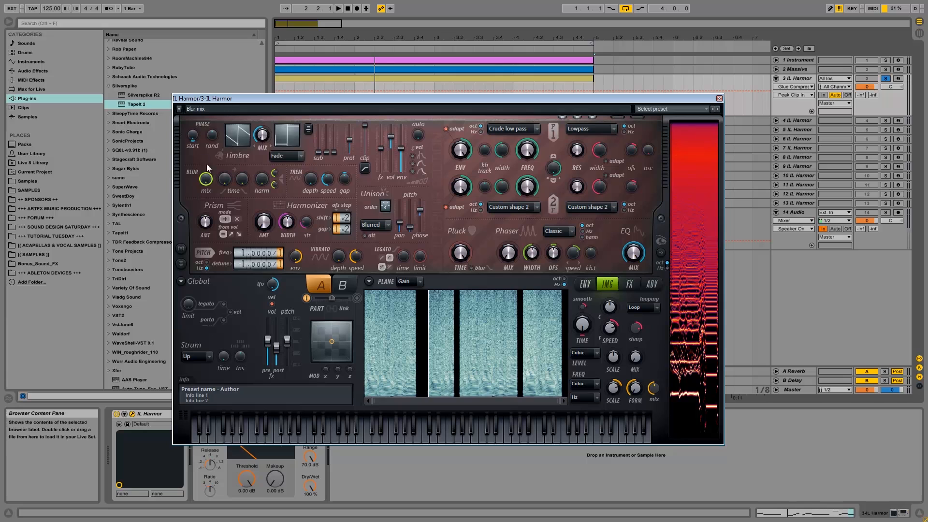
Try changing the timbre mix again, audition the difference during playback and return the knob to its earlier setting.
drag(264, 136, 266, 55)
key(space)
drag(265, 135, 265, 137)
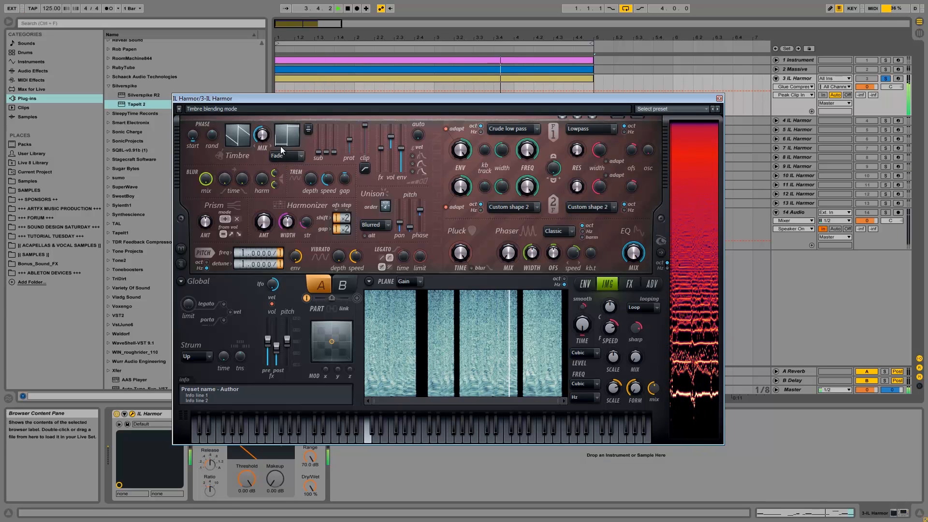
key(space)
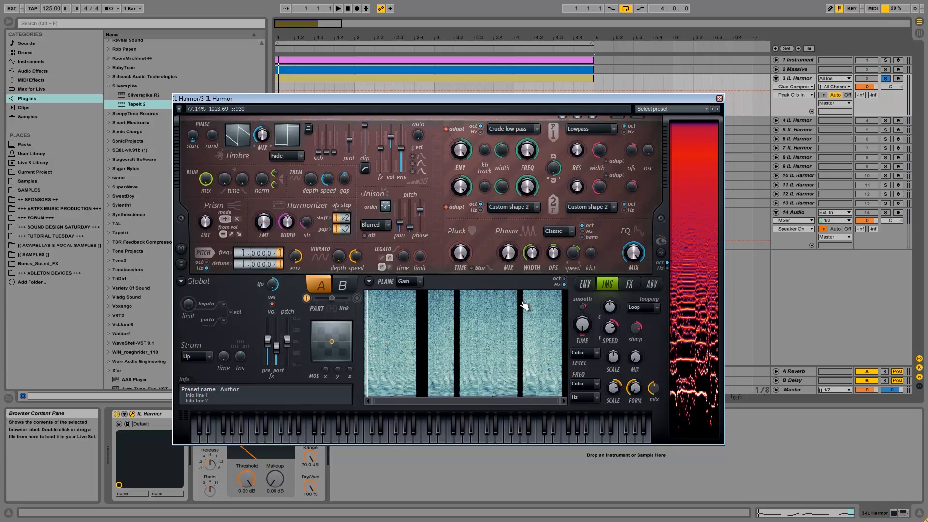
Show Harmor's effects page and compare the soloed 2 Massive track with the soloed 3 IL Harmor track by auditioning each.
click(629, 284)
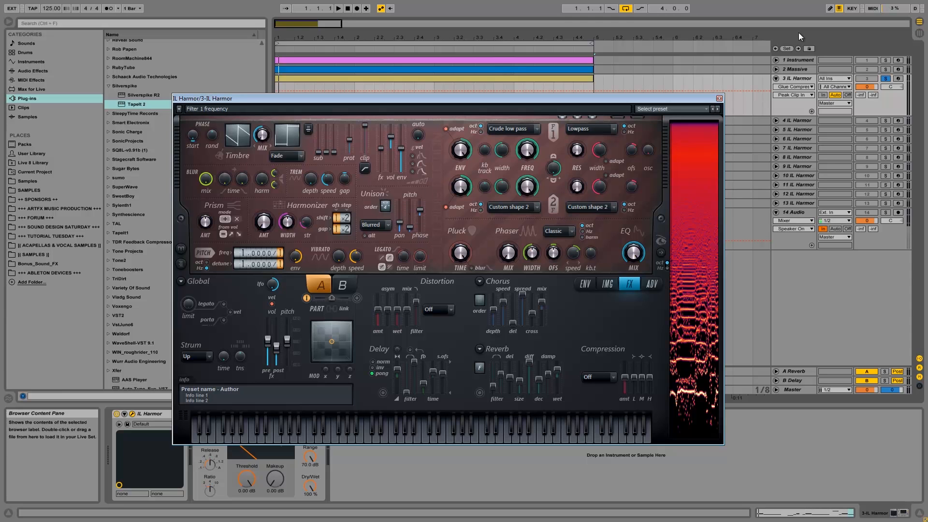
click(886, 70)
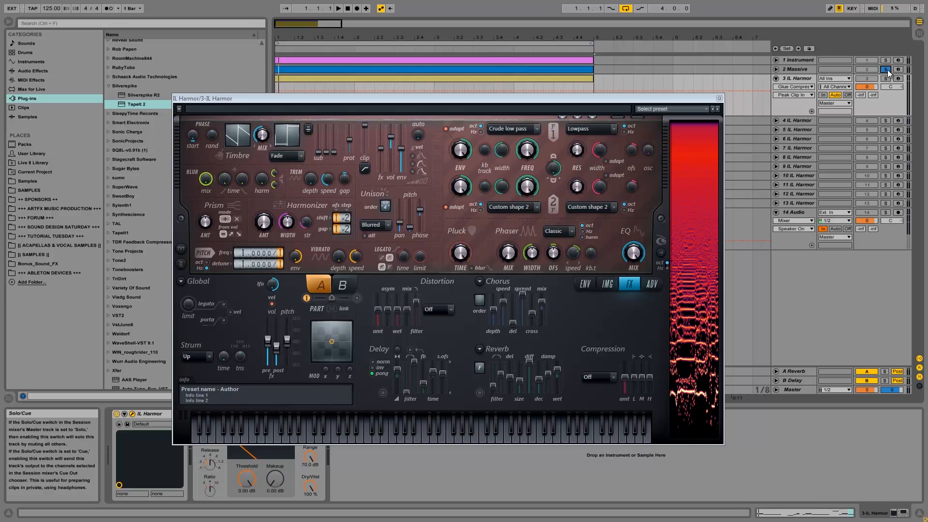
key(space)
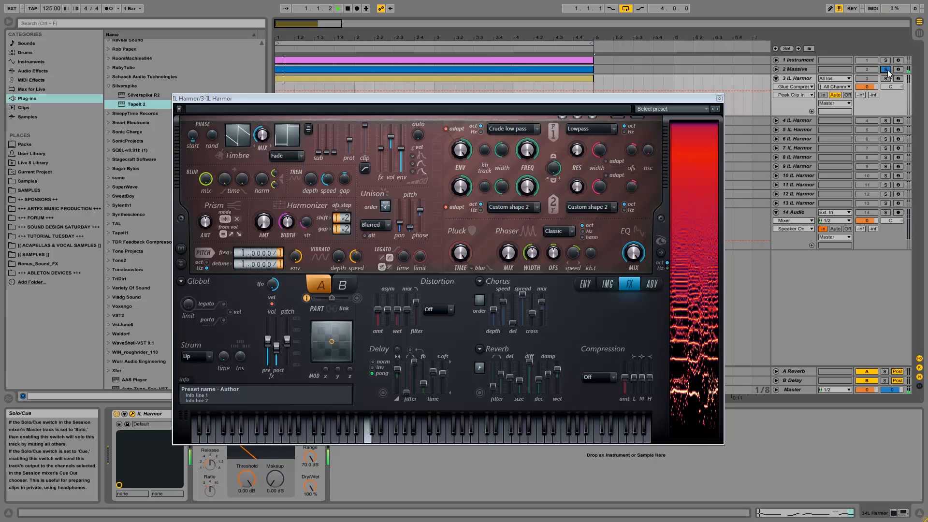
key(space)
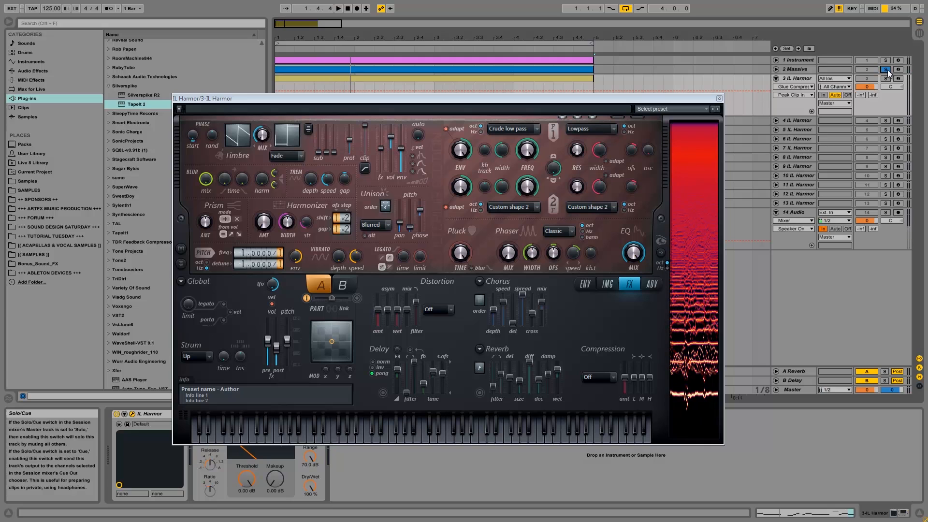
click(885, 78)
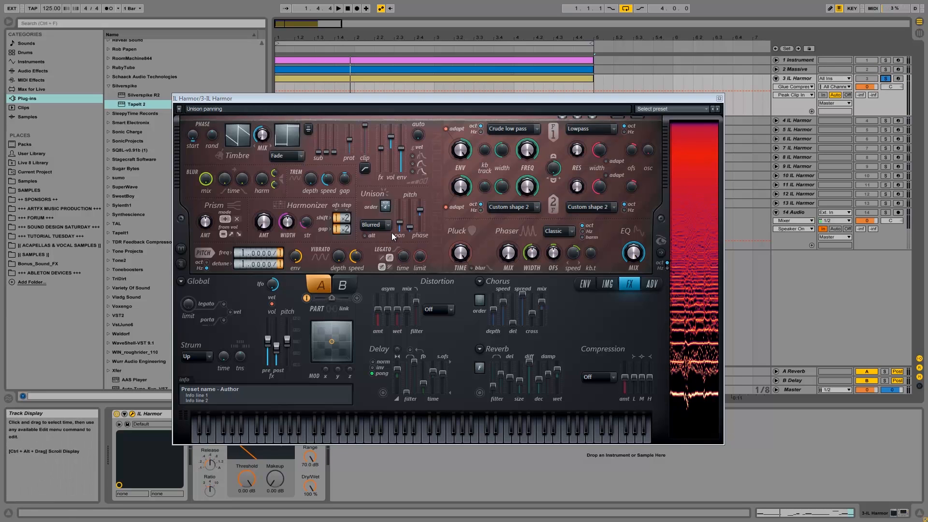
key(space)
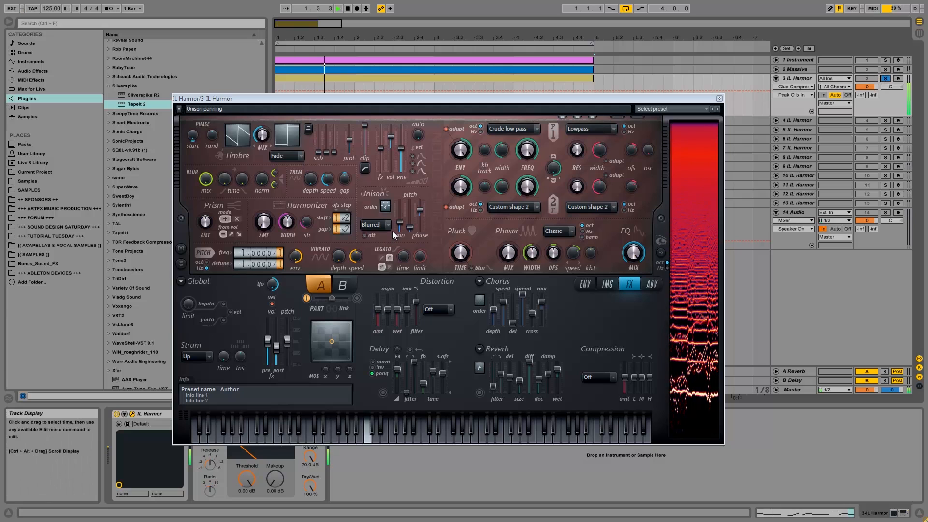
key(space)
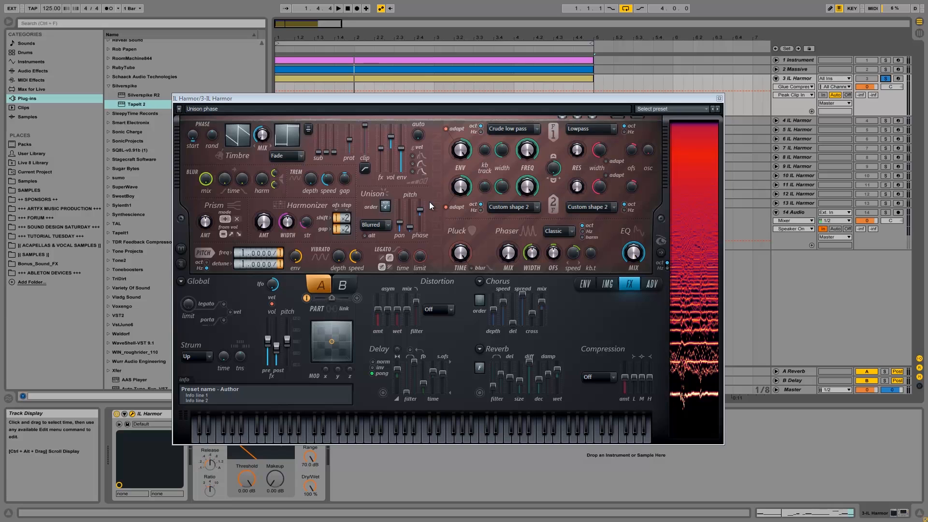
key(space)
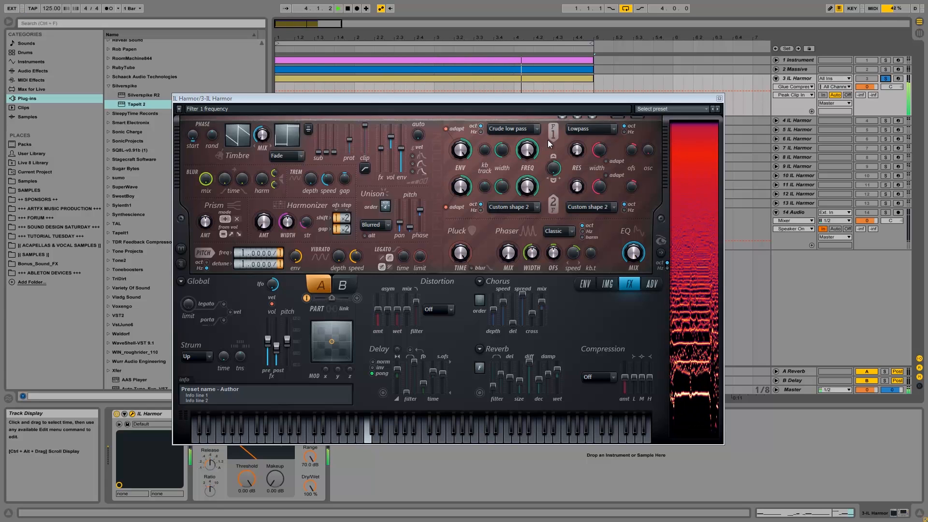
key(space)
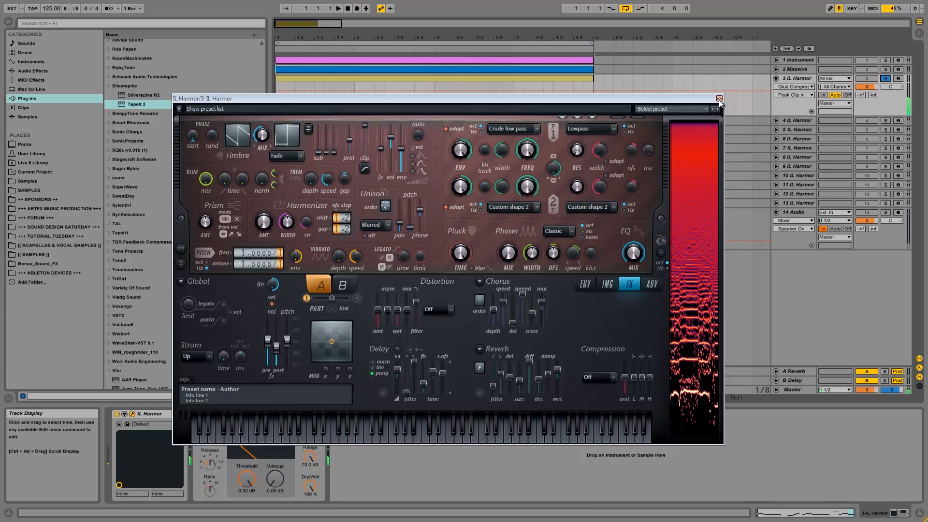
Close the Harmor window, then unsolo and fold track 3 IL Harmor.
click(719, 99)
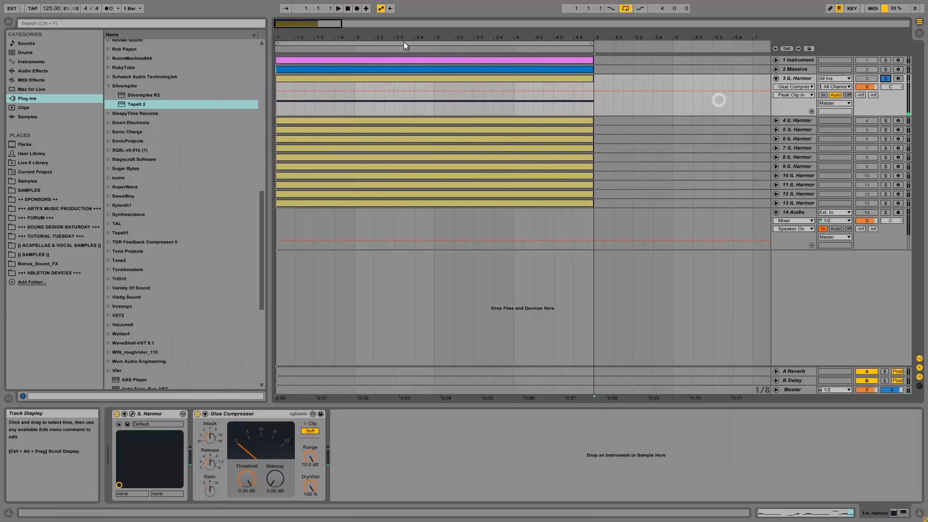
click(887, 79)
click(776, 78)
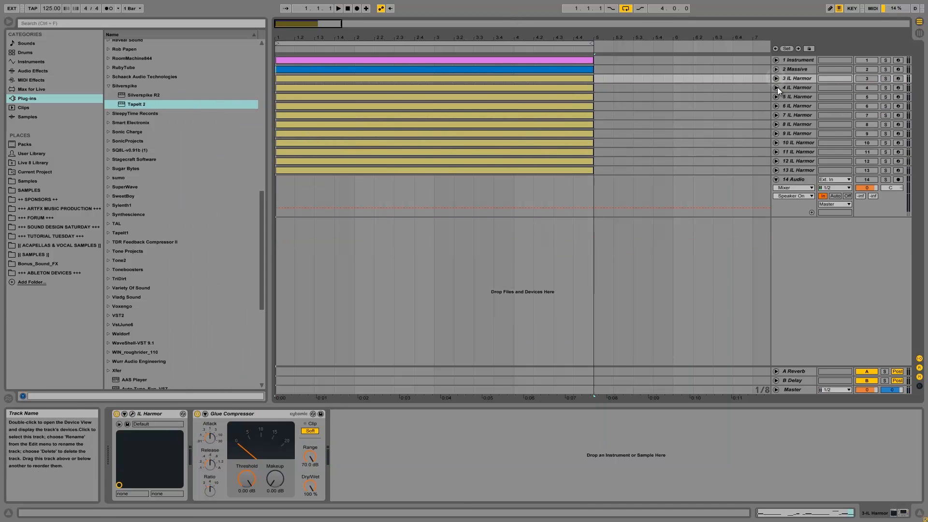
Unfold and solo track 4 IL Harmor and select it to display its device chain.
click(777, 88)
click(797, 88)
click(886, 88)
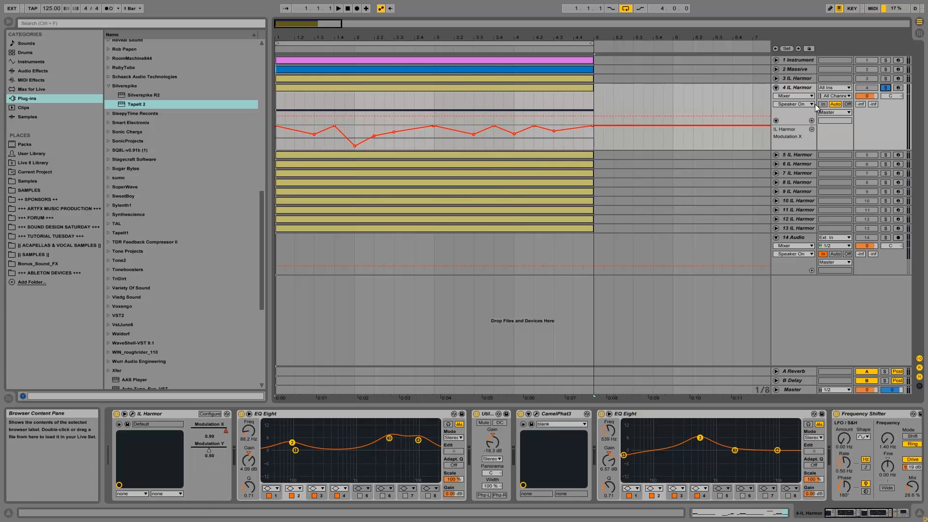
click(798, 77)
click(793, 89)
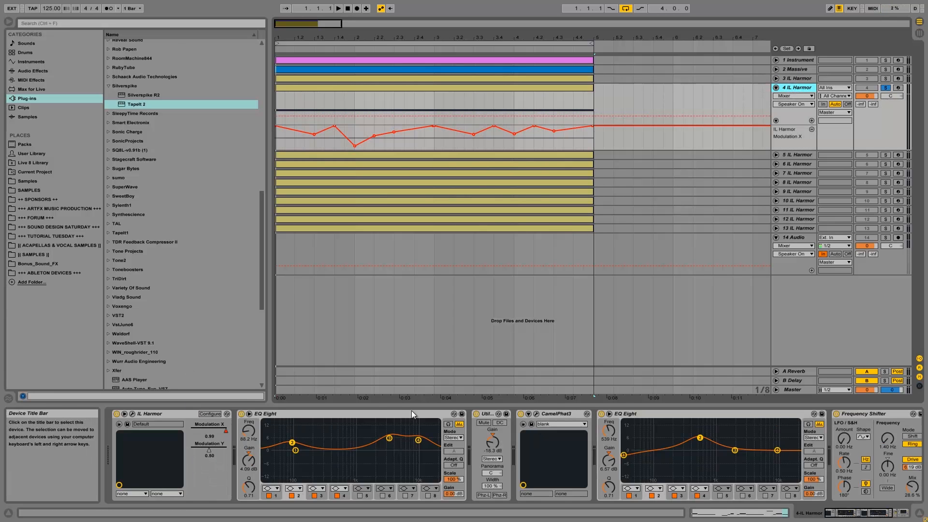
Collapse the six effects after Harmor on track 4: both EQ Eights, Utility, CamelPhat3, Frequency Shifter and Glue Compressor.
double_click(327, 414)
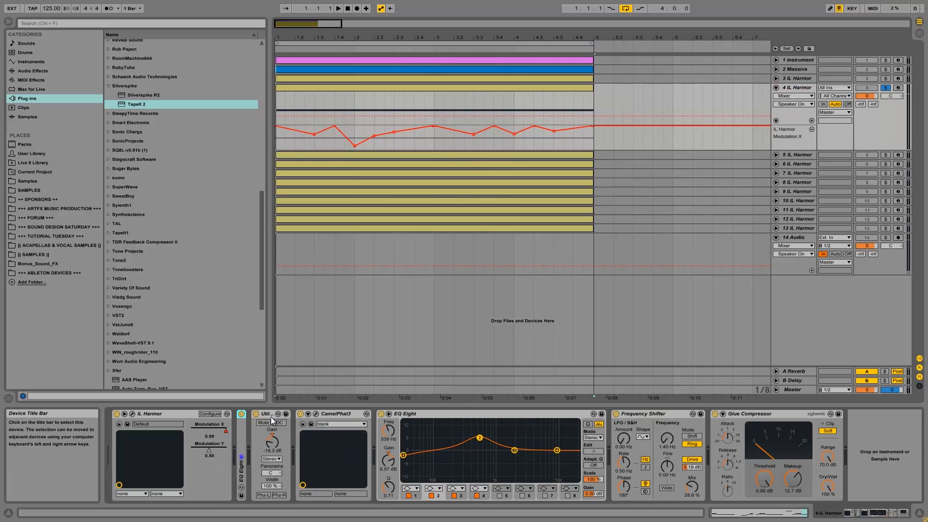
double_click(266, 415)
double_click(299, 414)
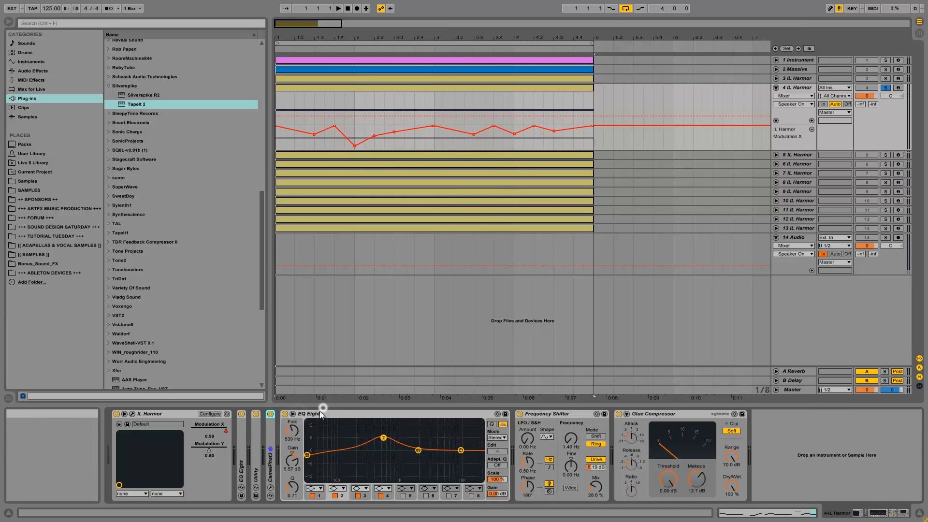
double_click(320, 412)
double_click(338, 412)
double_click(366, 413)
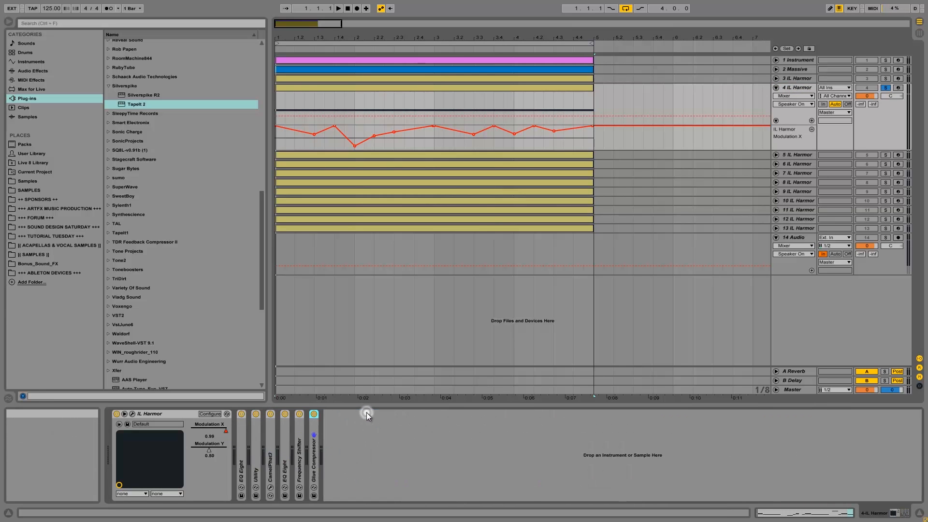
Deactivate all the effects after Harmor on track 4, leaving only the instrument active.
click(256, 414)
click(270, 414)
click(284, 414)
click(300, 414)
click(314, 414)
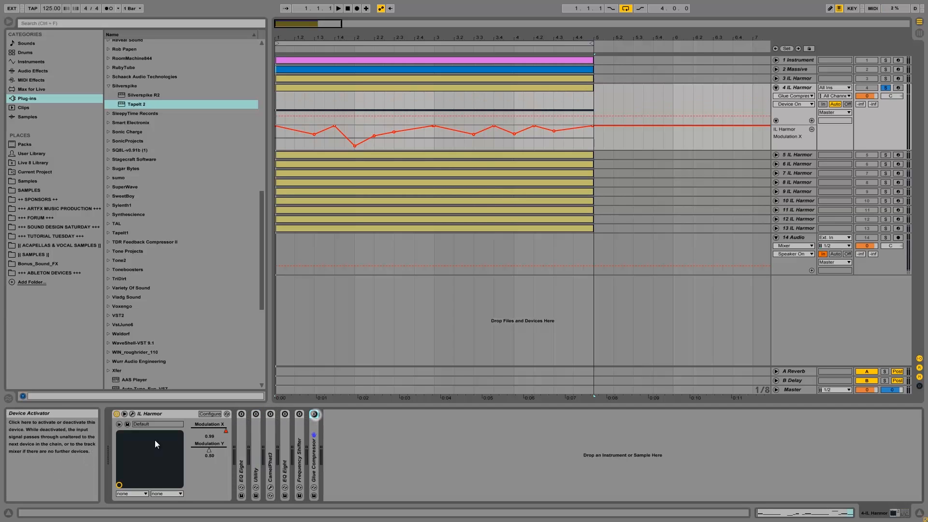
Open track 4's Harmor, show the Filter 1 frequency and Phaser mix envelopes, and audition the sound.
click(133, 414)
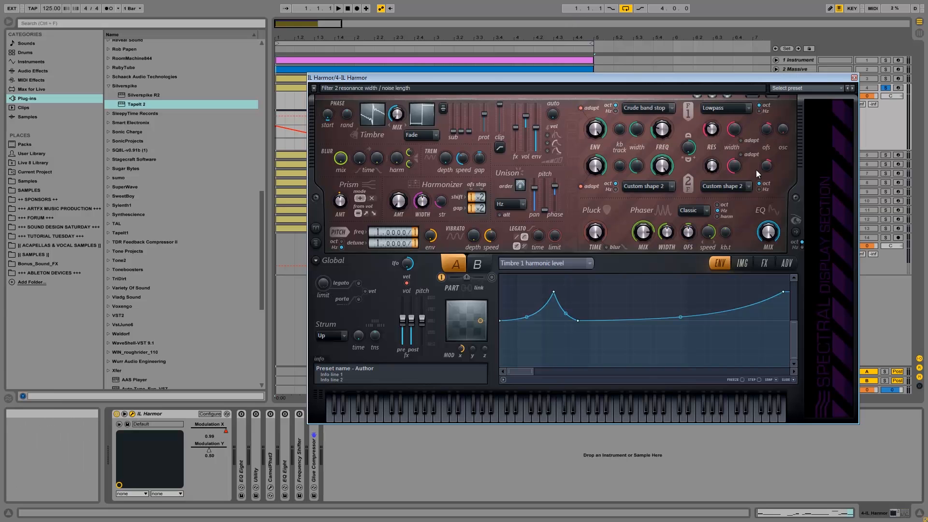
click(566, 265)
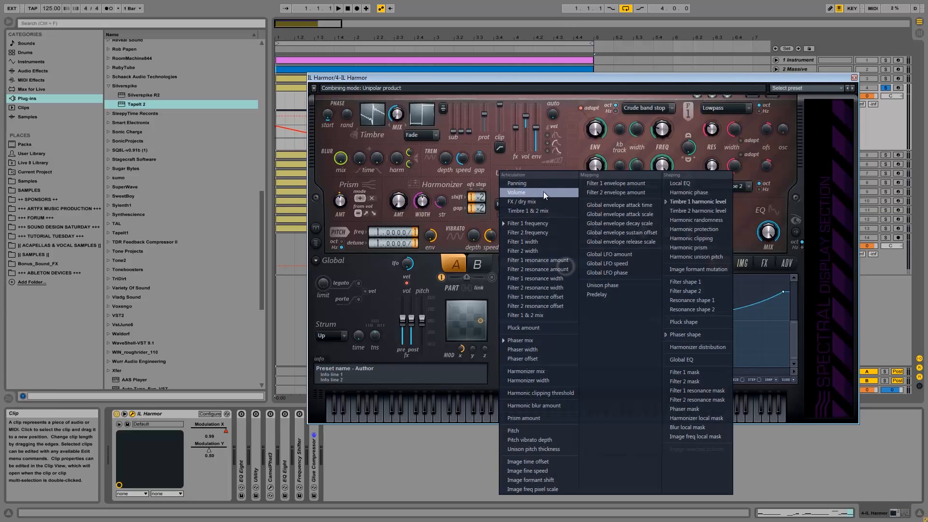
click(536, 225)
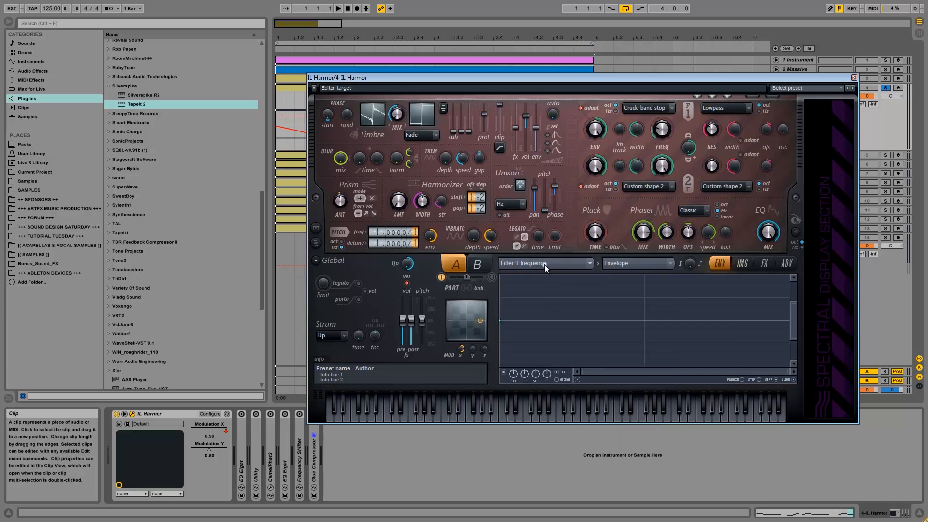
click(545, 265)
click(521, 337)
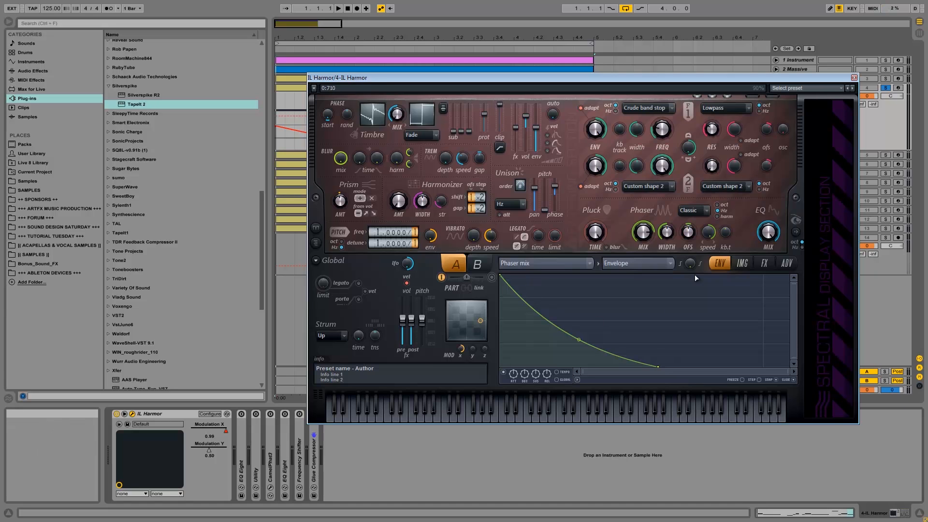
key(space)
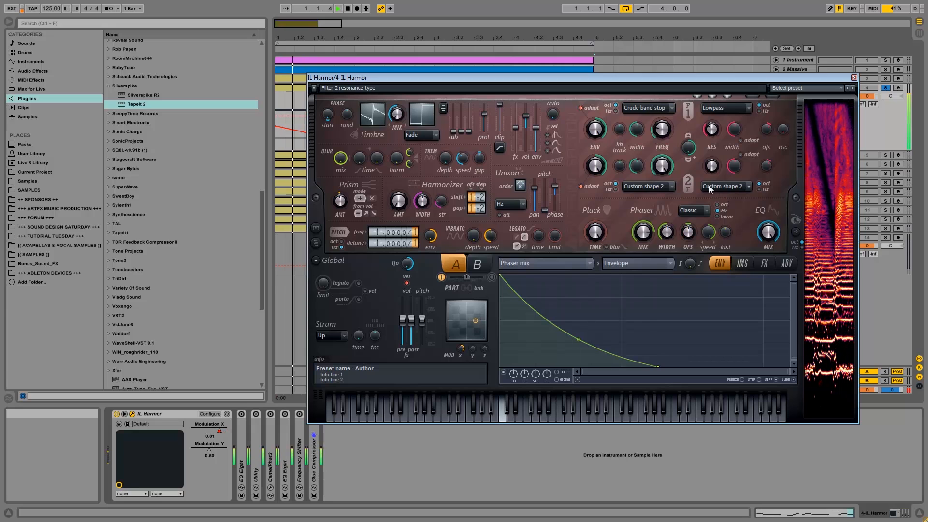
key(space)
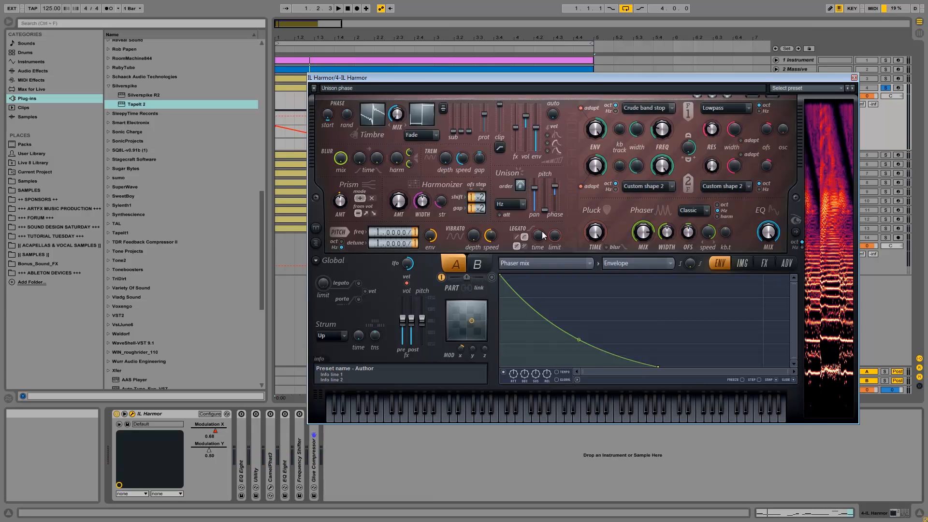
Inspect the Phaser mix, Timbre 1 harmonic level and Phaser shape curves in track 4's Harmor.
click(564, 263)
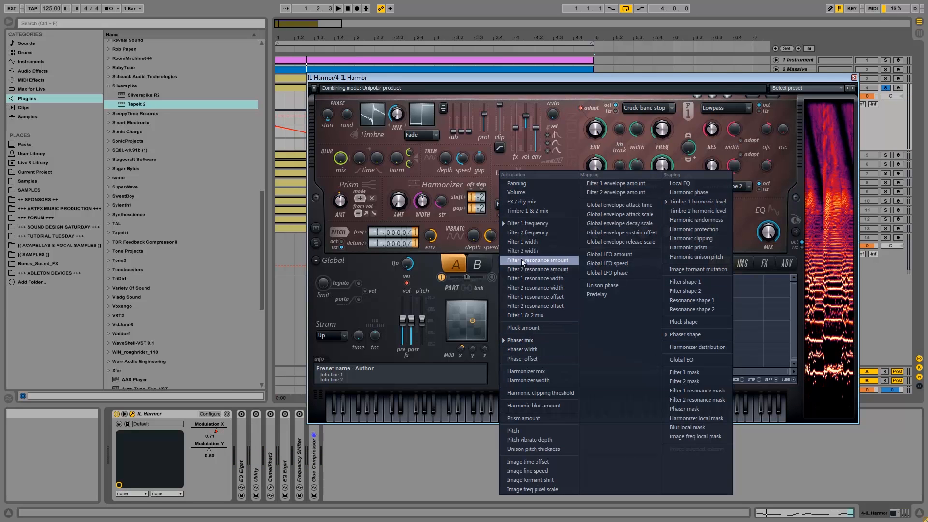
click(434, 290)
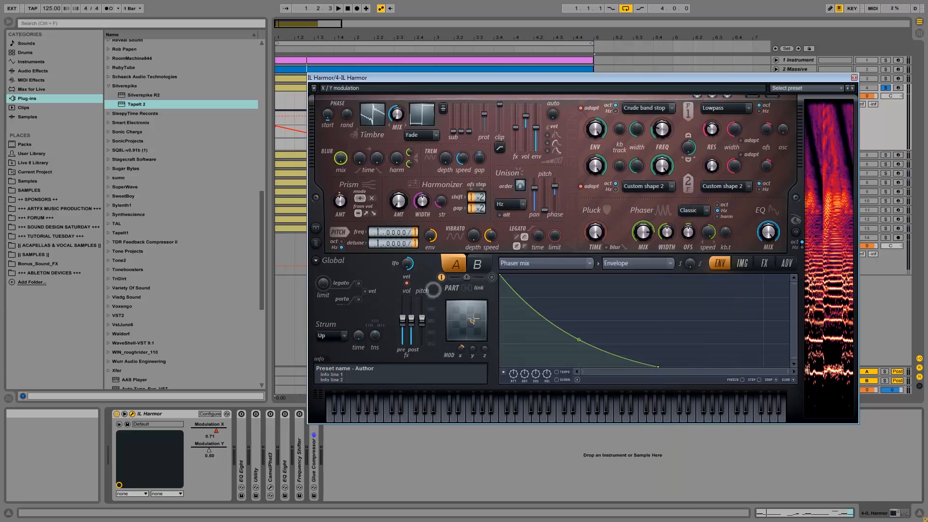
click(537, 263)
click(543, 339)
click(559, 262)
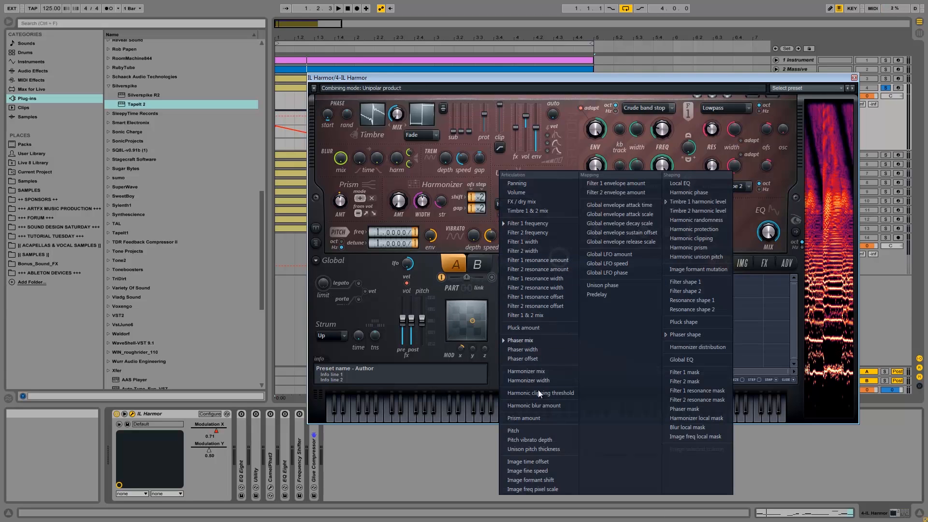
click(681, 201)
click(562, 263)
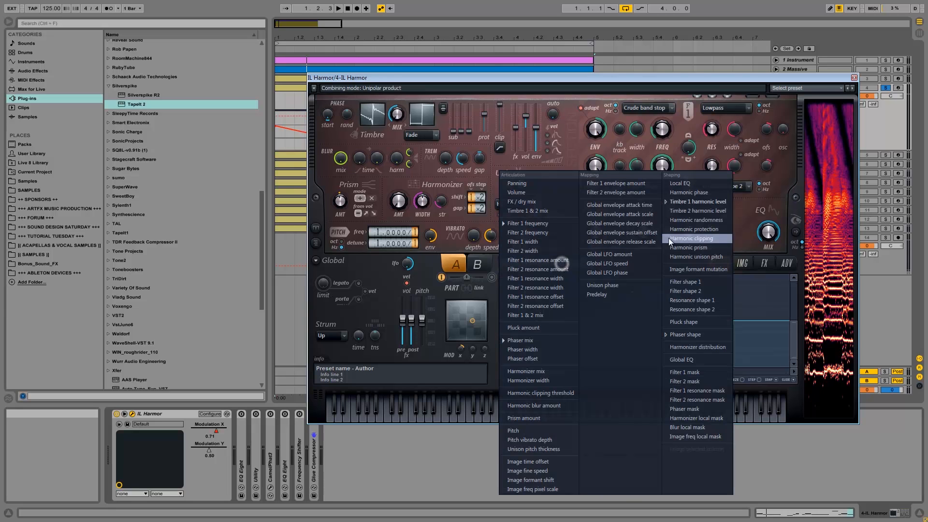
click(698, 333)
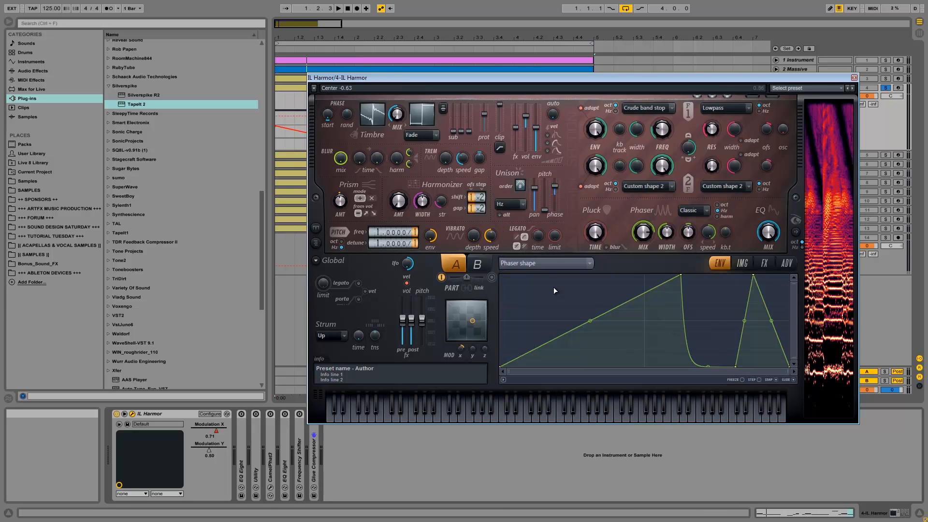
Display the full Modulation X mapping curve for Filter 1 frequency in track 4's Harmor.
click(558, 261)
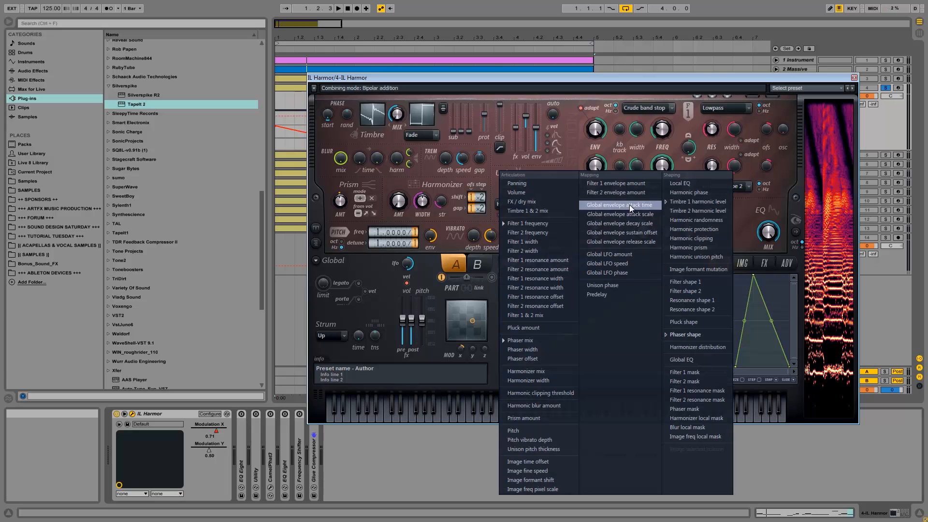
click(560, 225)
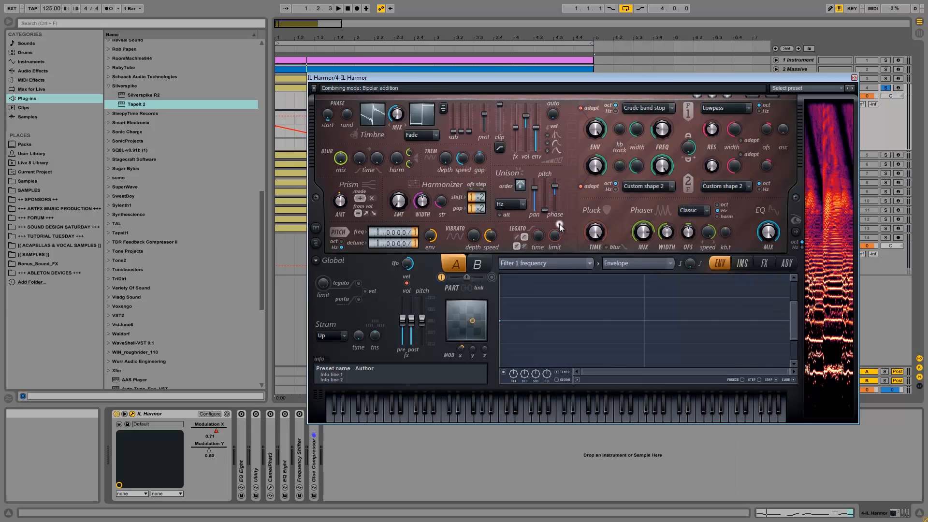
click(620, 264)
click(634, 314)
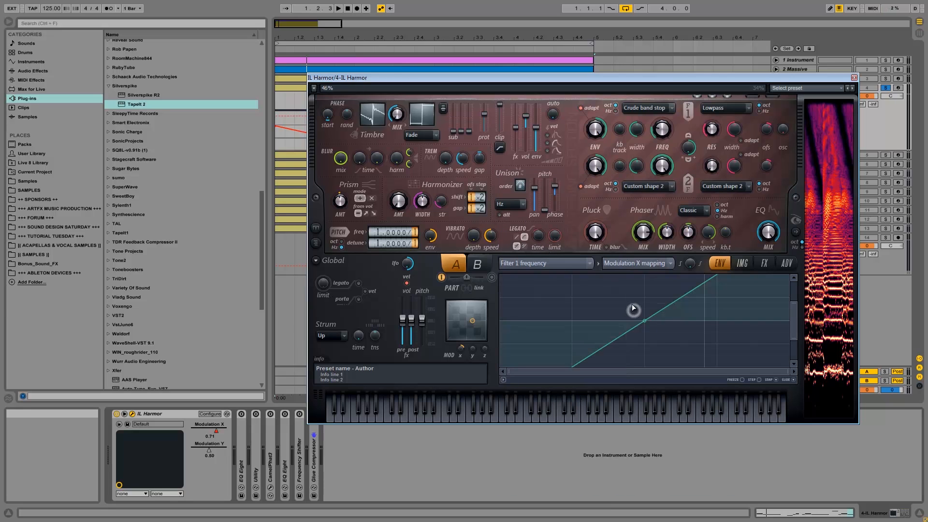
drag(793, 302, 793, 282)
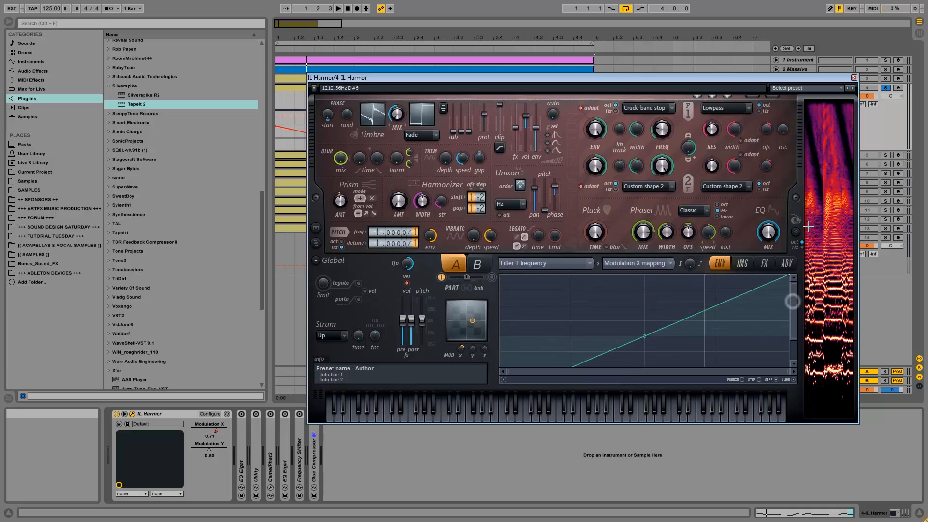
drag(794, 340, 793, 363)
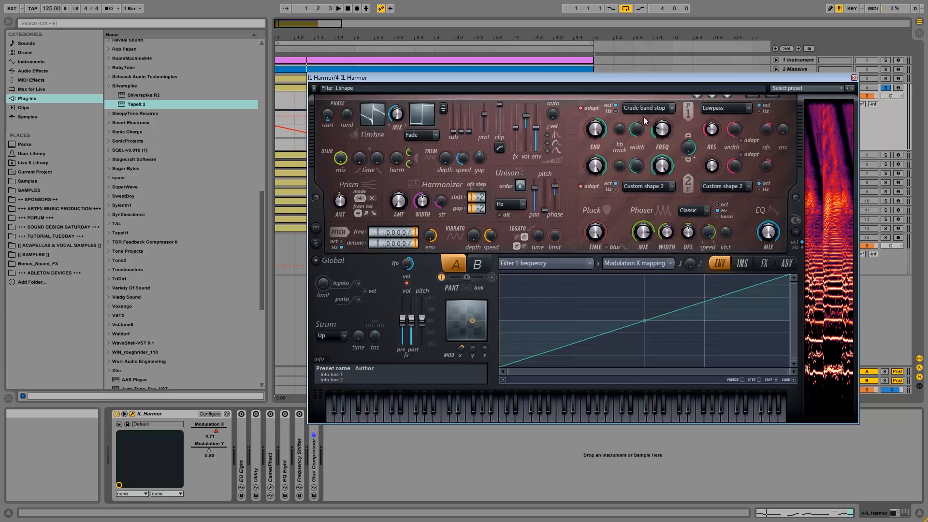
Try different unison pitch amounts in track 4's Harmor while auditioning the sound.
key(space)
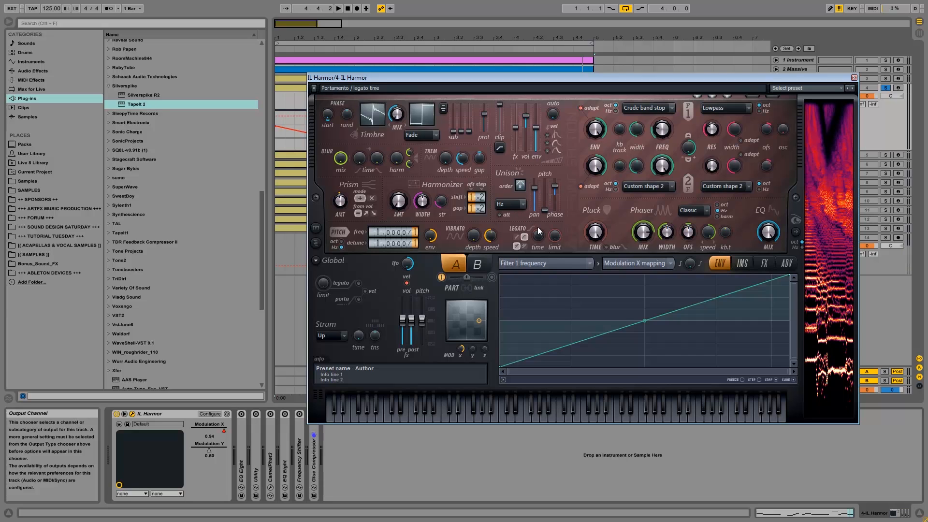
drag(547, 211, 534, 177)
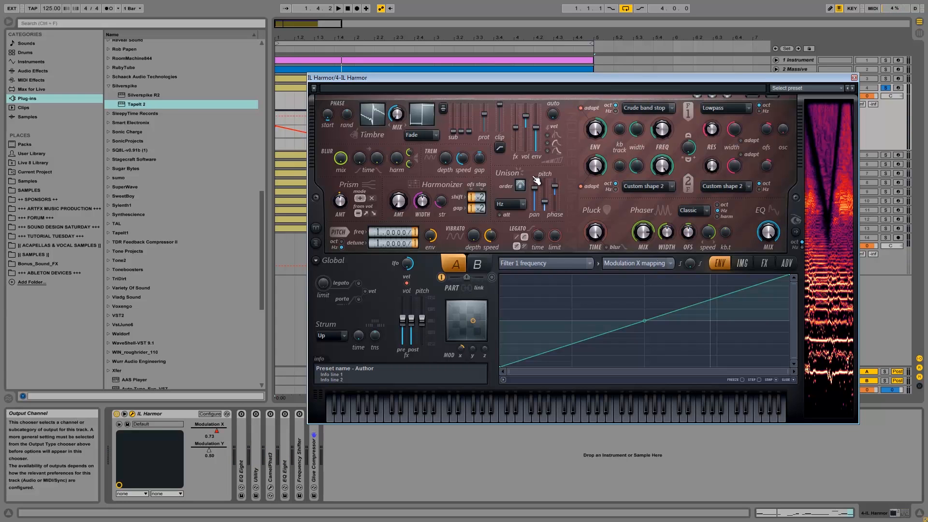
drag(545, 202, 545, 224)
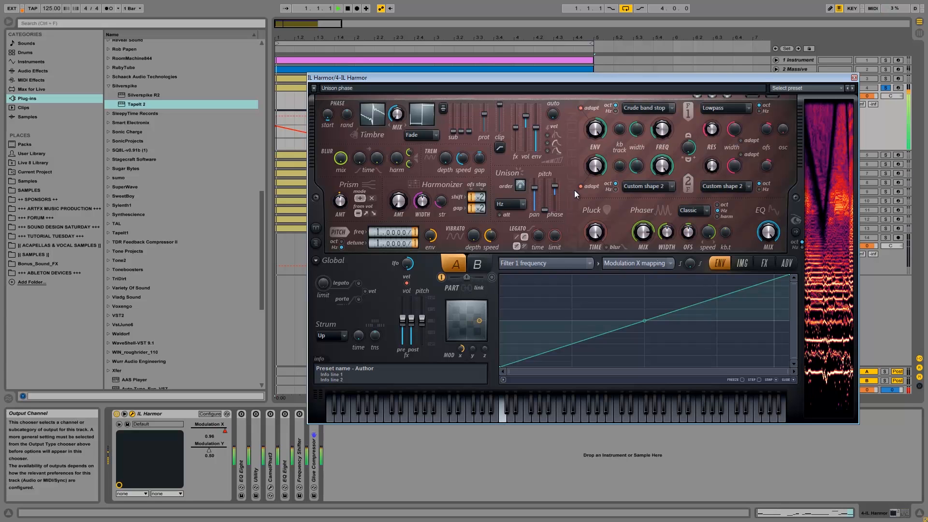
drag(546, 216, 545, 199)
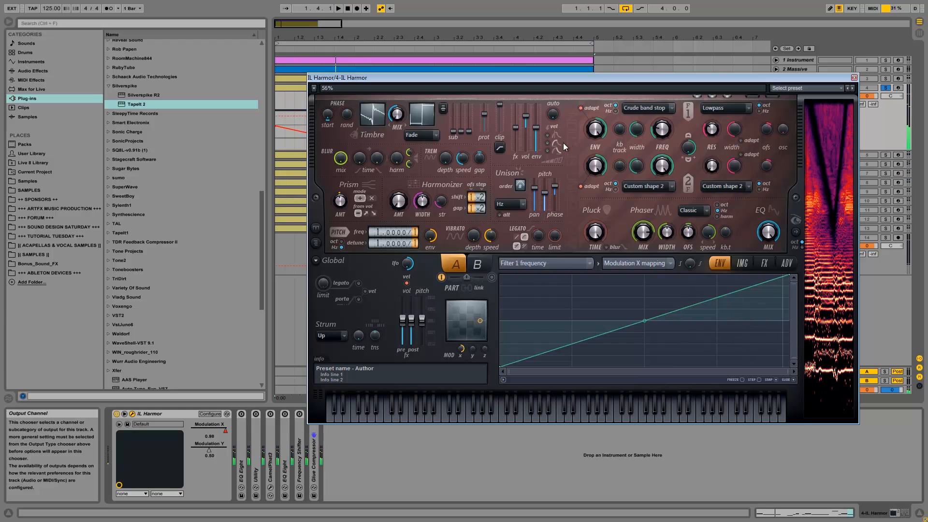
drag(566, 143, 549, 504)
key(space)
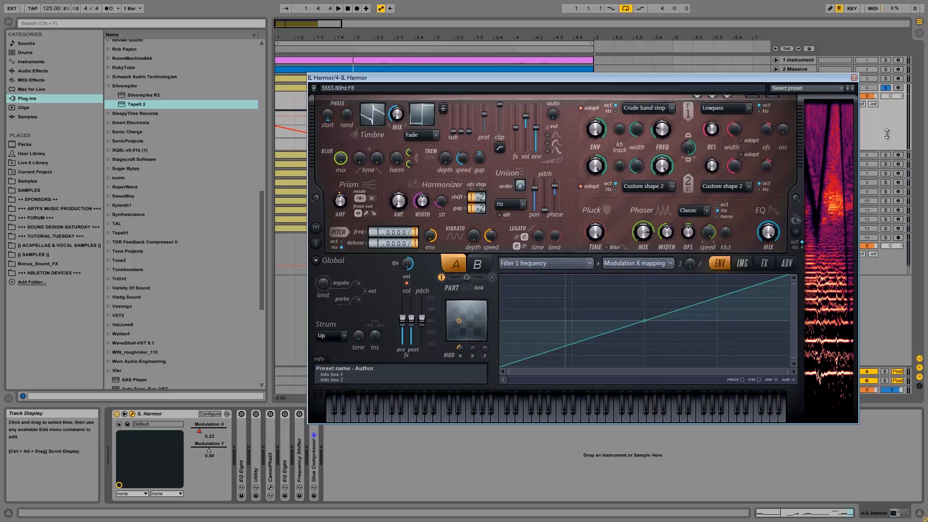
Audition track 4 while examining Harmor's image resynthesis settings and its built-in effects settings.
key(space)
key(space)
mouse_move(339, 203)
mouse_down()
mouse_move(340, 195)
mouse_move(335, 213)
mouse_up()
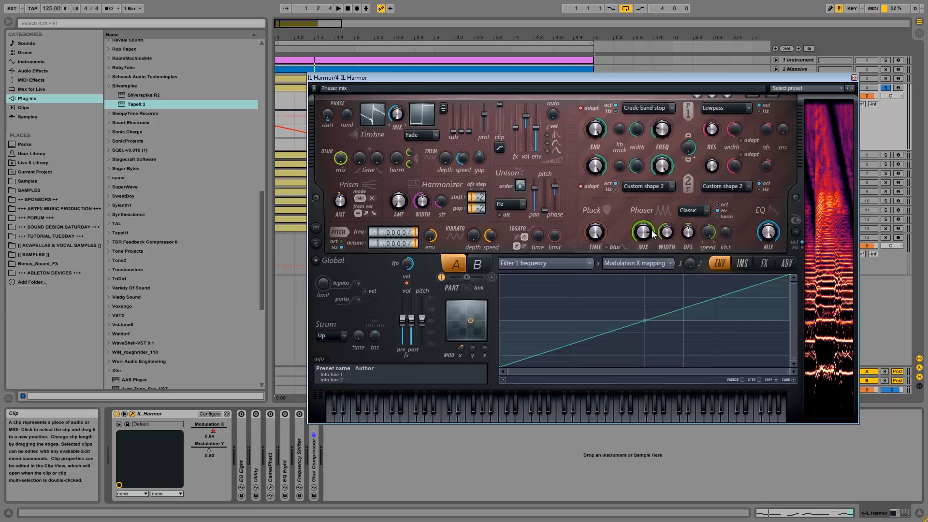
click(745, 265)
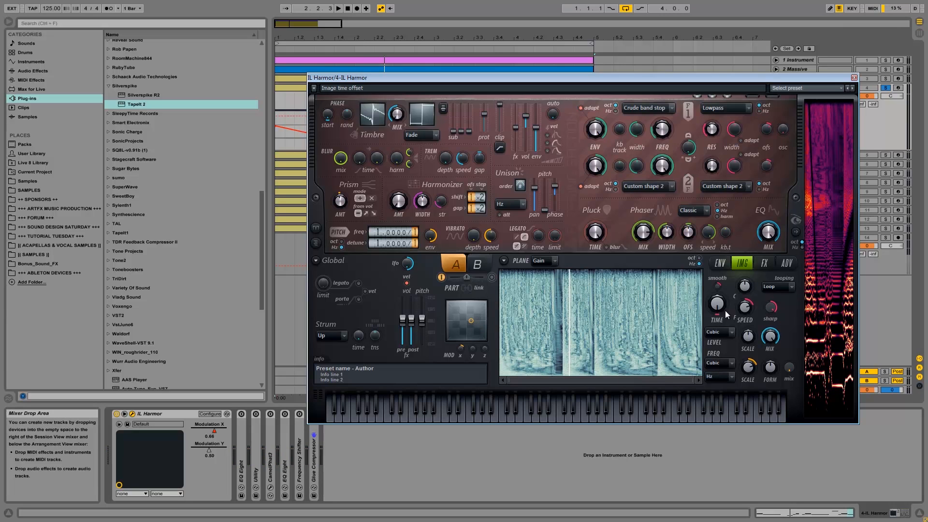
click(764, 262)
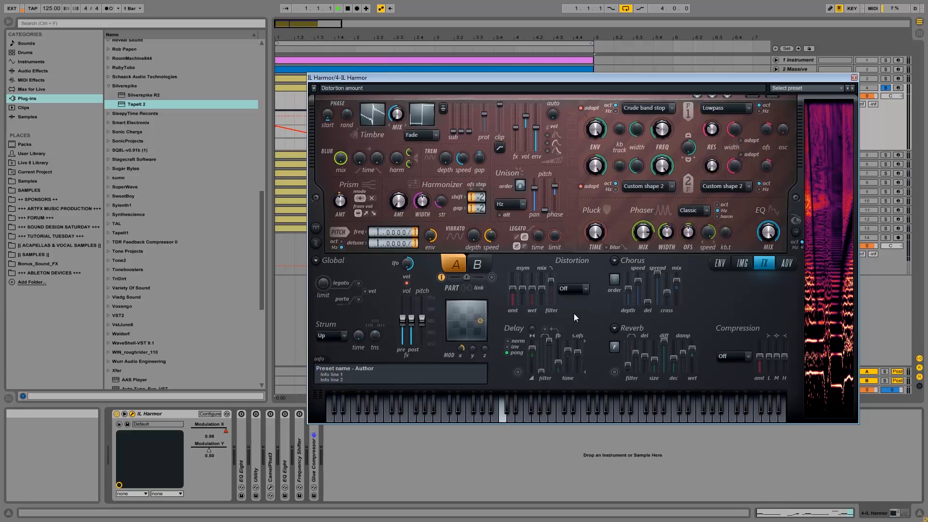
key(space)
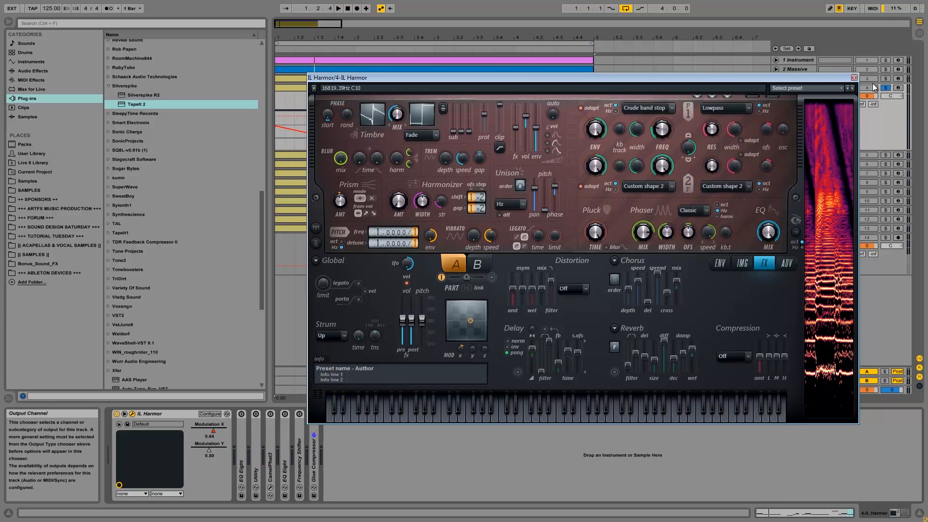
Close track 4's Harmor, play the track with its Modulation X automation in view, and fold the track.
click(854, 77)
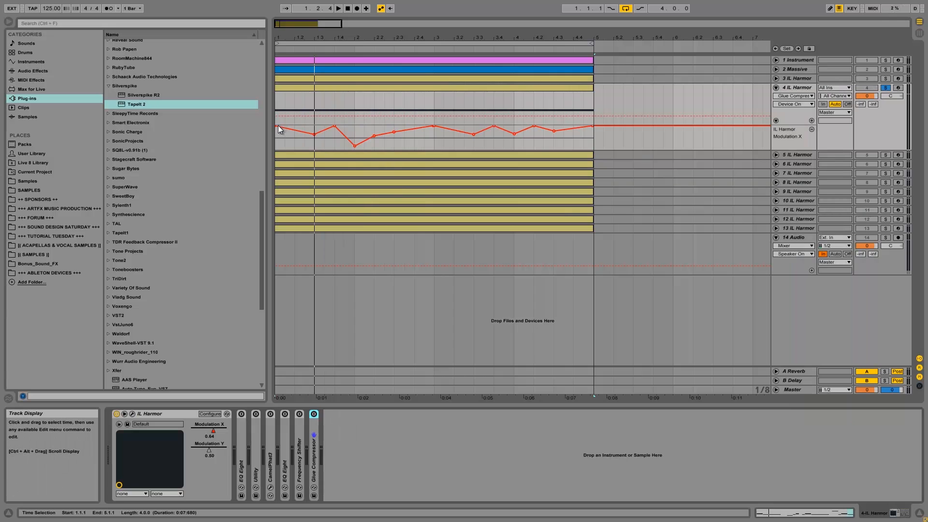
key(space)
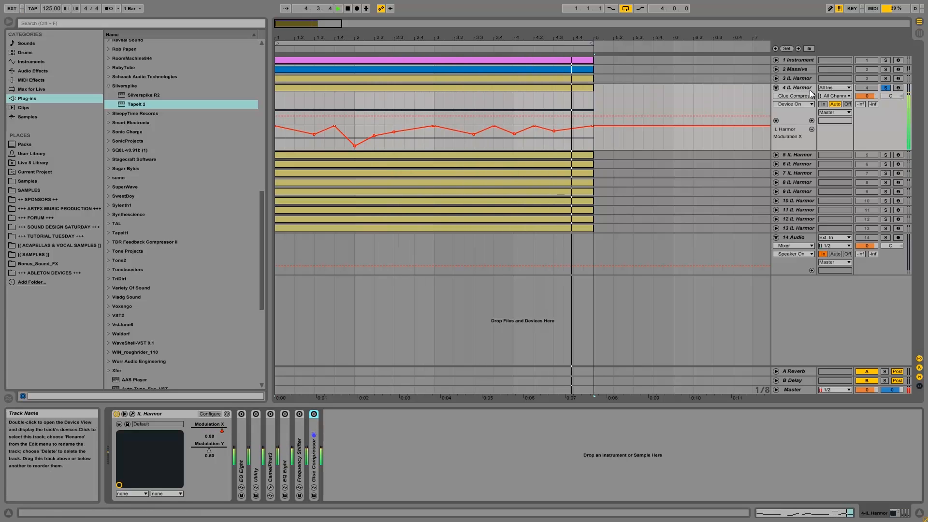
click(776, 88)
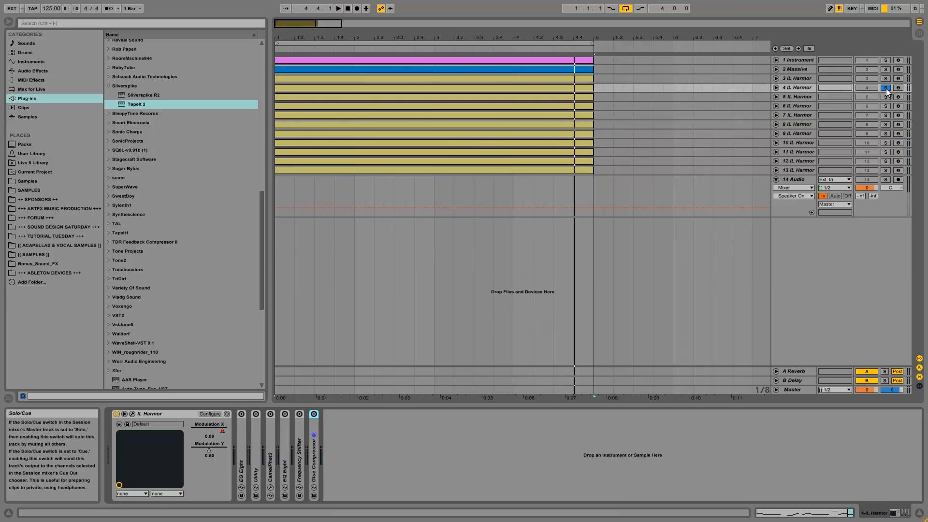
Unfold, select and solo track 5 IL Harmor, audition it, and open its Harmor instrument.
click(776, 96)
click(802, 96)
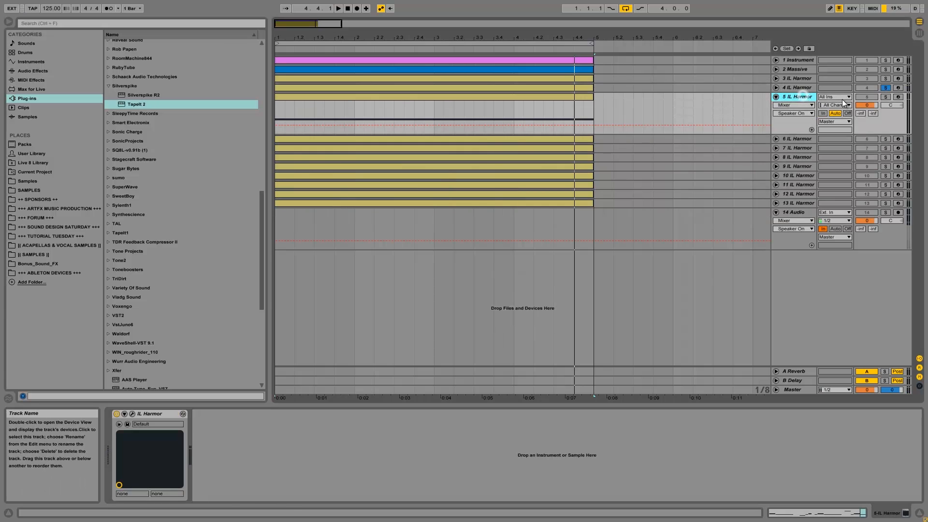
click(887, 97)
click(775, 97)
click(775, 97)
key(space)
click(133, 414)
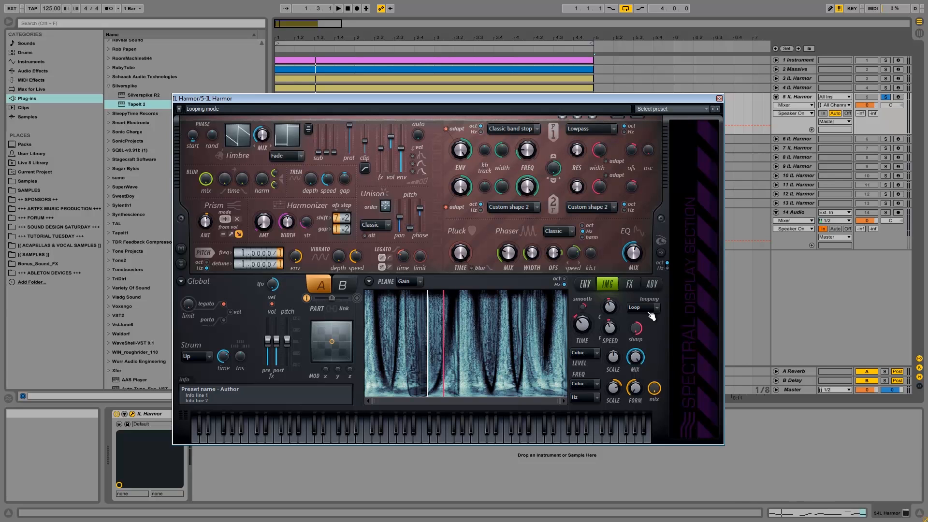
Open the articulator for the image time control in track 5's Harmor and examine the Image time offset envelope.
right_click(609, 329)
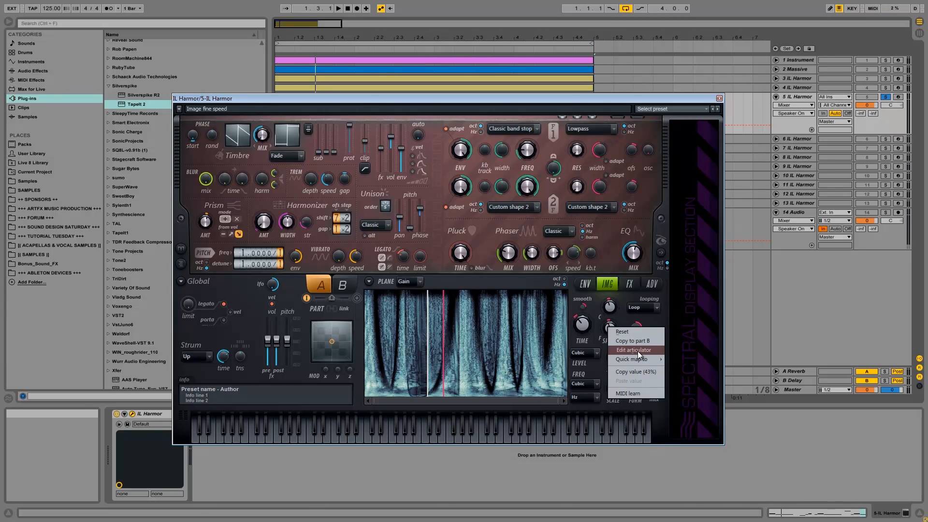
right_click(583, 325)
click(604, 349)
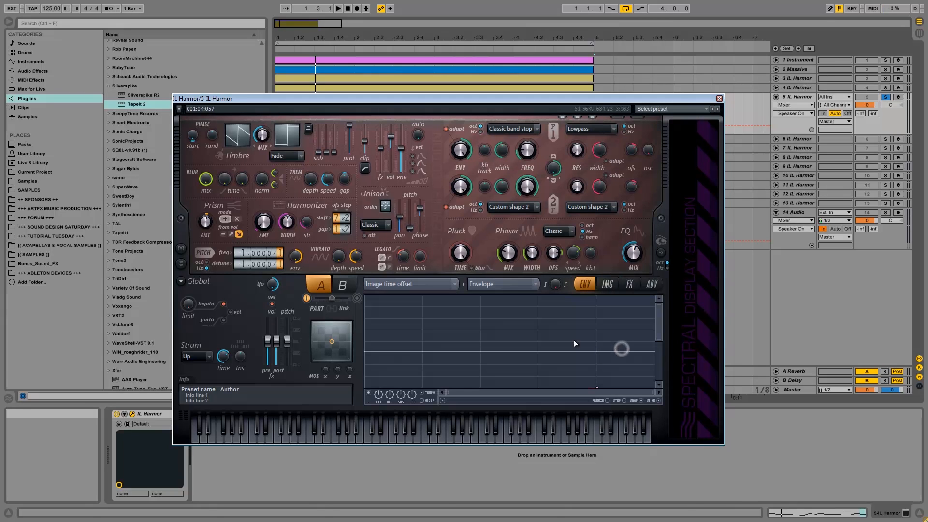
click(438, 285)
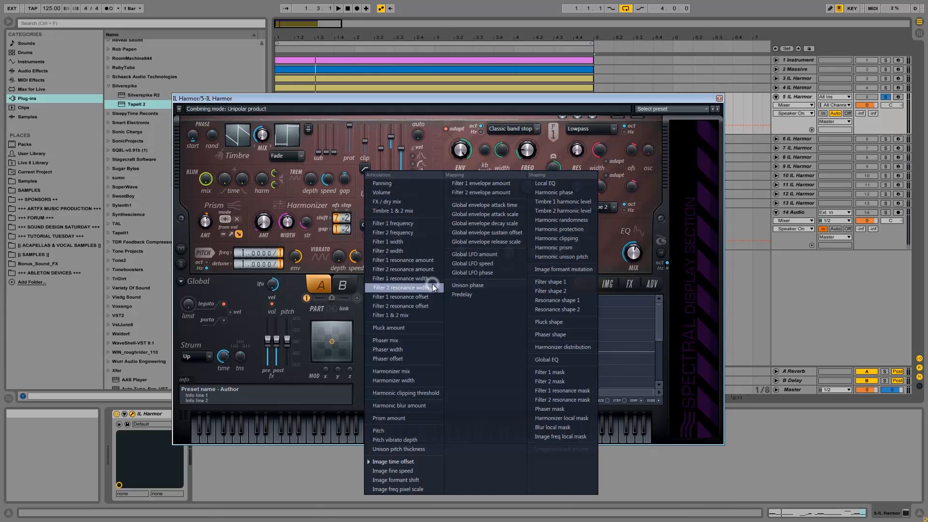
click(433, 461)
click(503, 286)
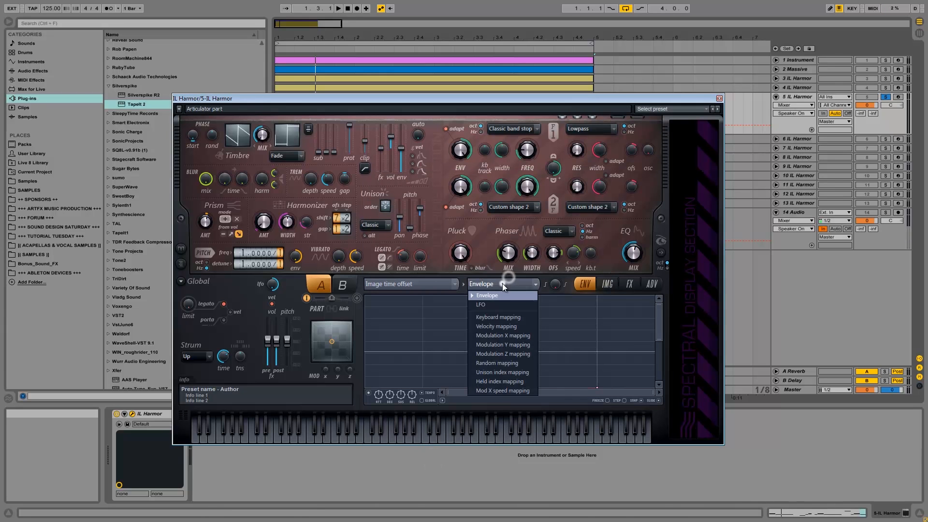
click(503, 296)
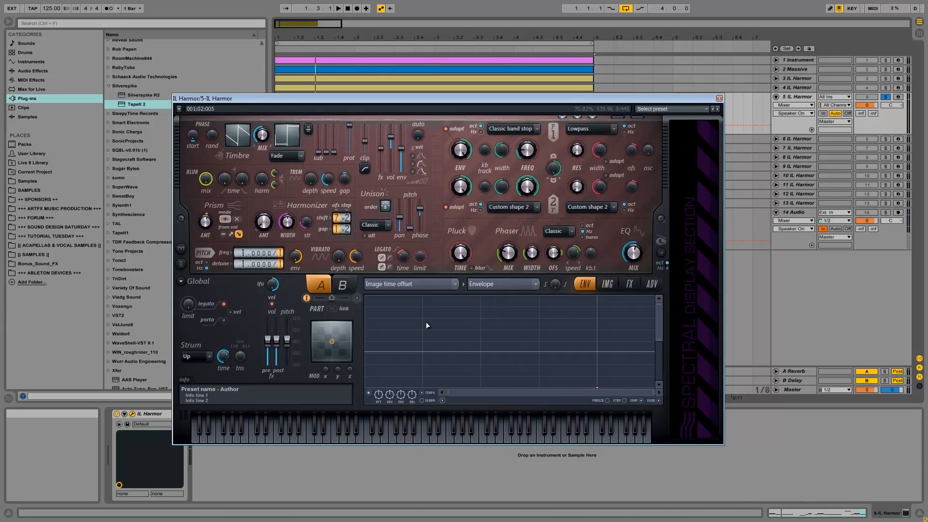
drag(661, 320, 660, 379)
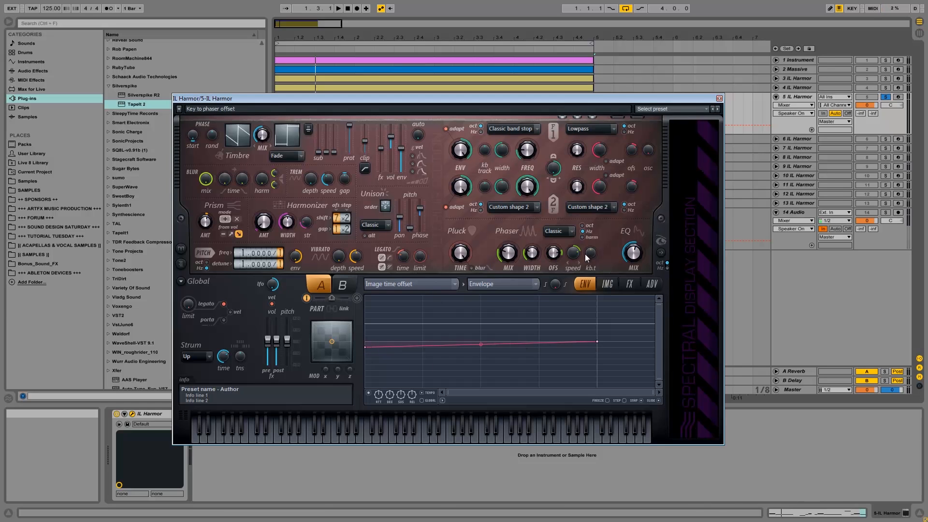
Compare the Image time offset envelope with the resynthesised image in track 5's Harmor, and audition the result.
click(607, 284)
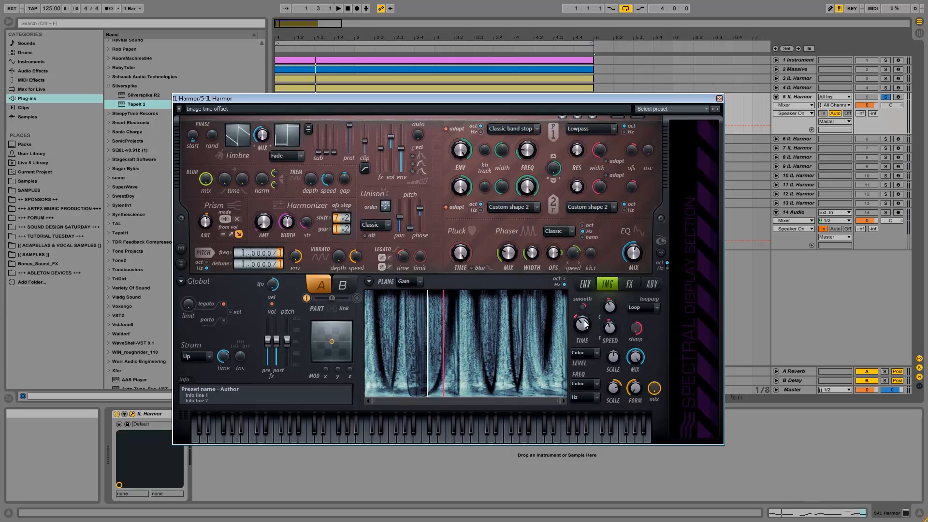
click(584, 283)
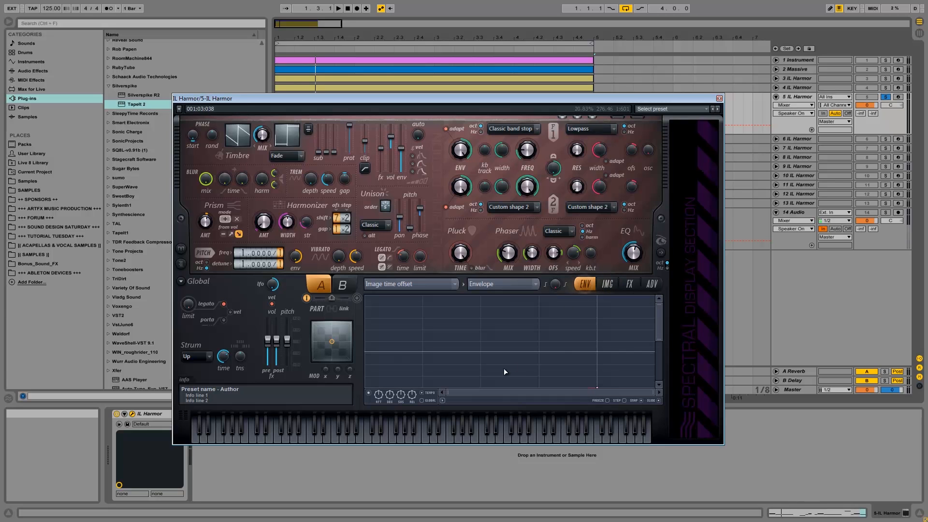
drag(659, 326, 659, 359)
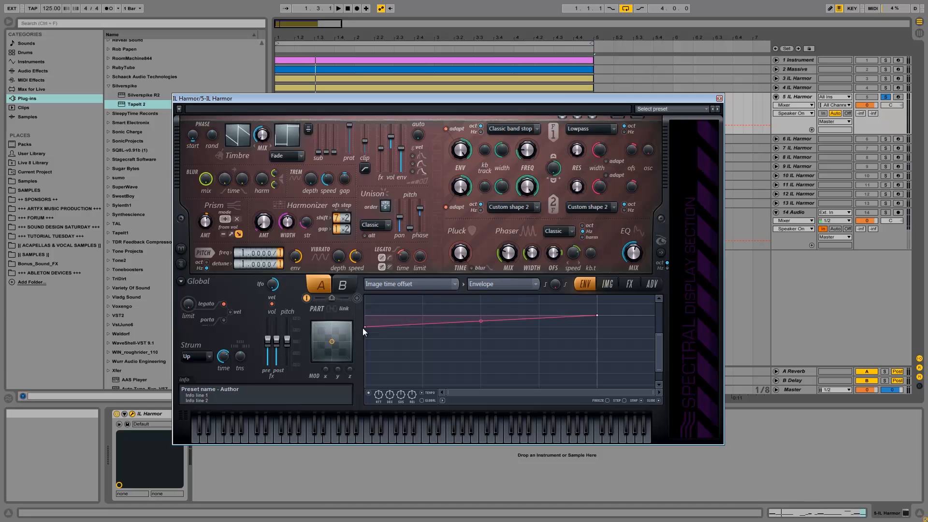
click(608, 284)
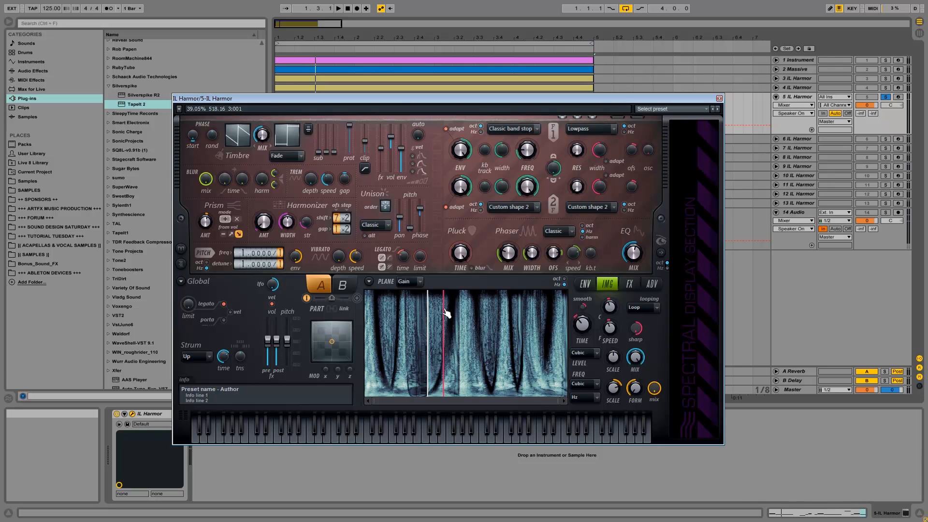
key(space)
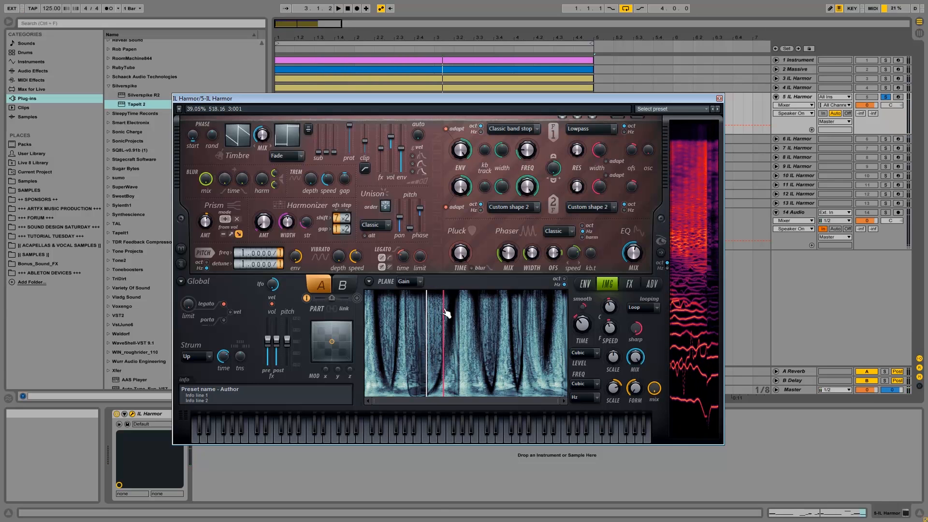
Recheck track 5's Image time offset envelope, return to the resynthesised image, and move the Harmor window lower and clear of the track.
click(585, 284)
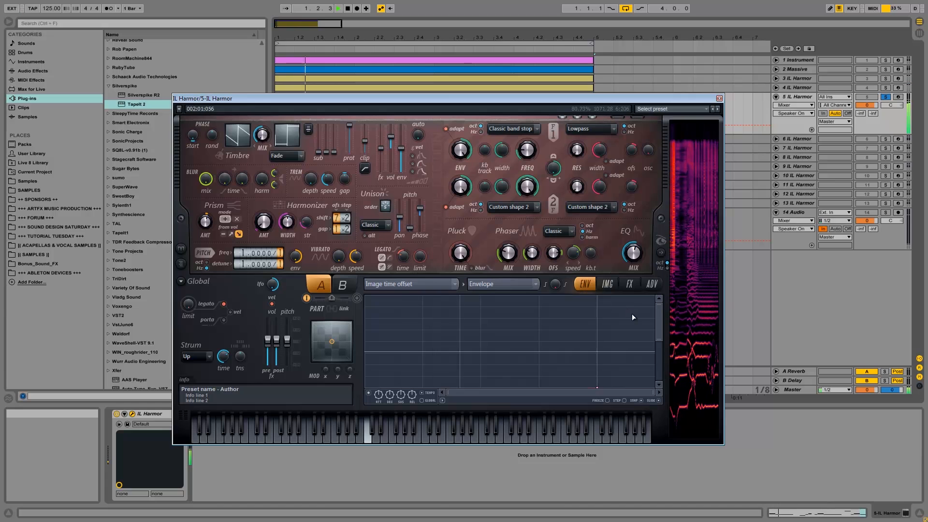
drag(660, 311, 660, 326)
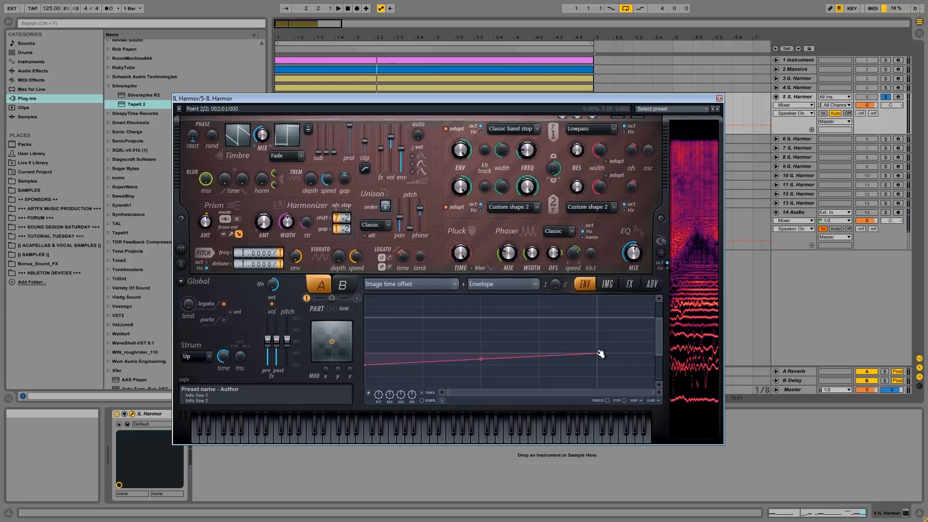
click(608, 284)
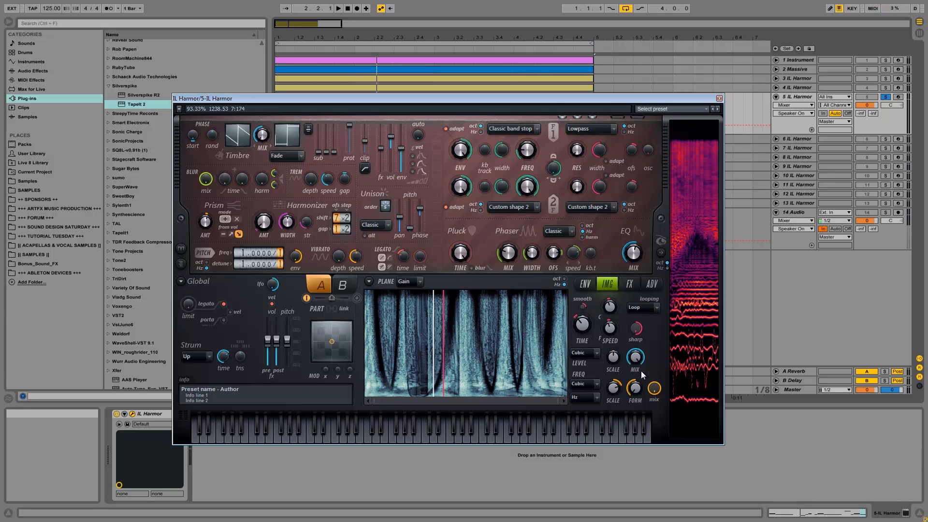
click(611, 306)
drag(655, 98, 735, 142)
Audition track 5 while shifting the image time marker to several different positions across Harmor's resynthesised image.
key(space)
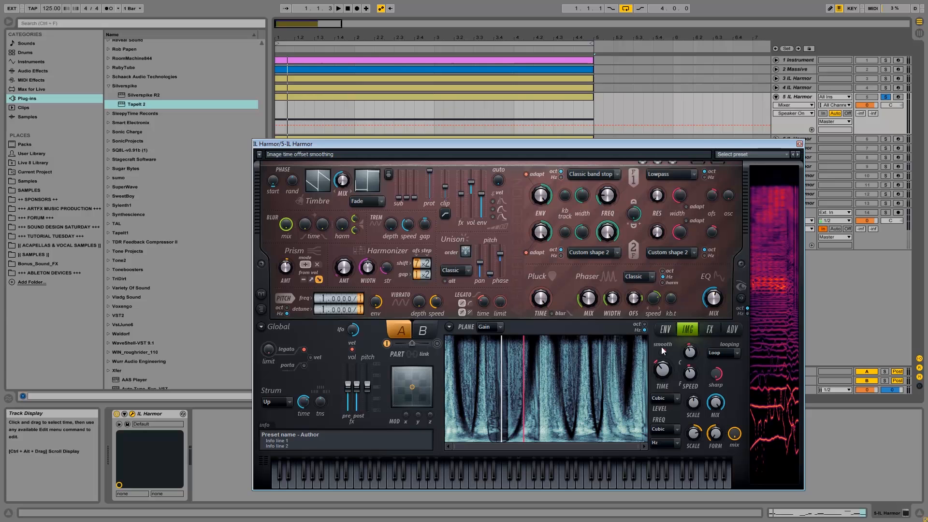
click(598, 382)
click(599, 382)
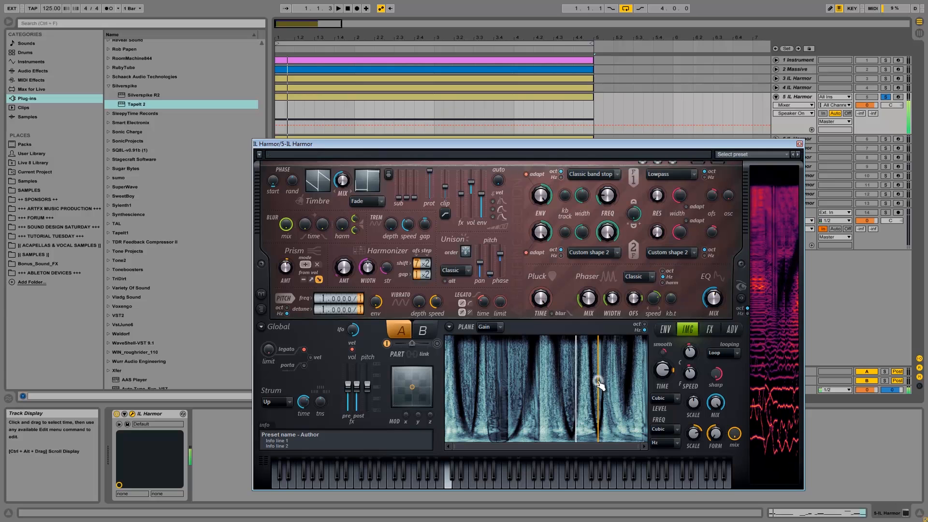
click(548, 375)
click(513, 368)
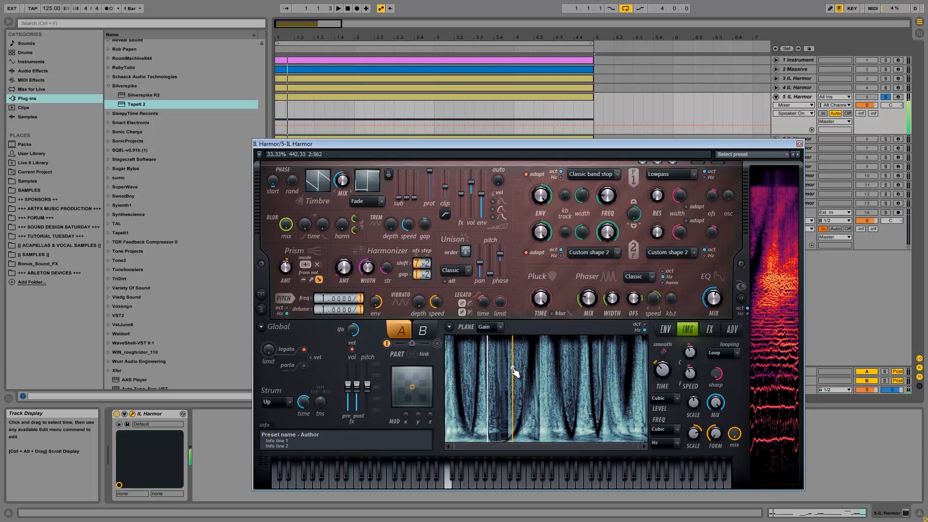
click(488, 368)
click(453, 361)
click(675, 347)
click(646, 367)
click(564, 376)
click(526, 373)
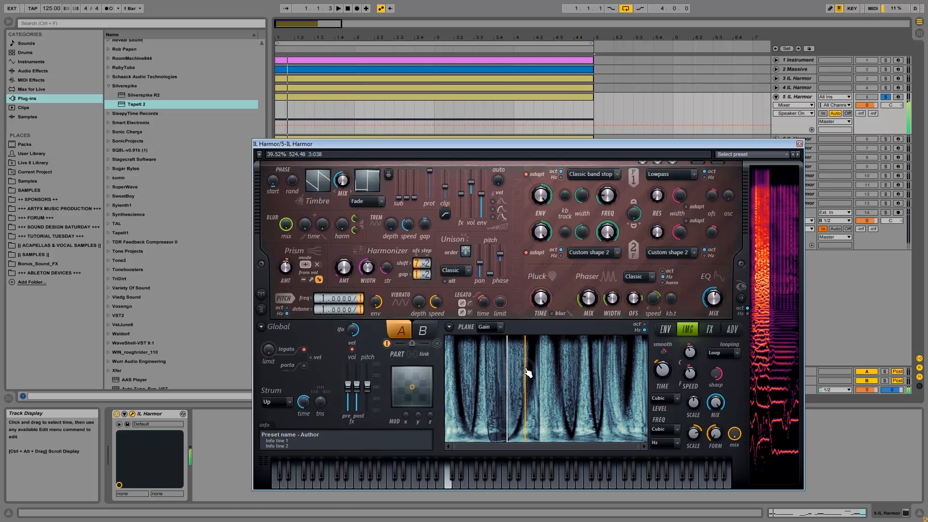
Replay track 5 and shift Harmor's image time marker to about two thirds of the way through the image.
key(space)
key(space)
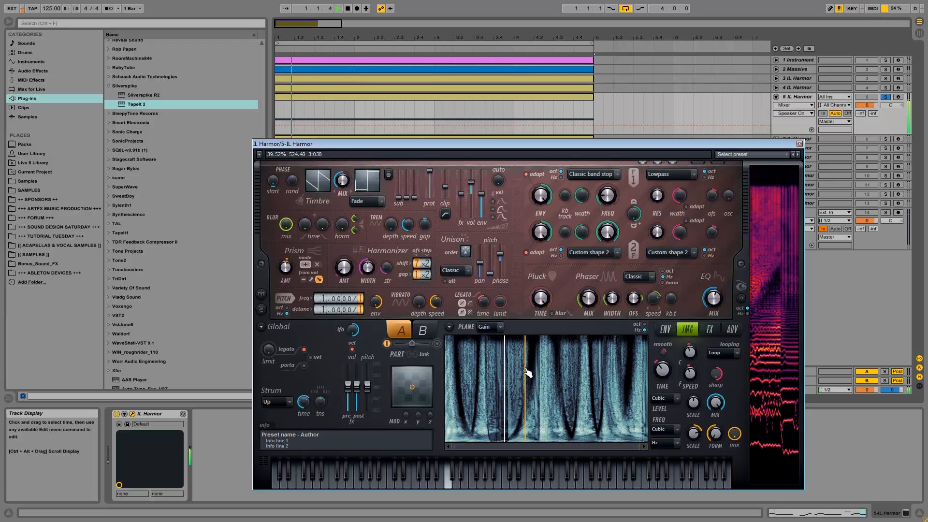
click(550, 374)
click(587, 373)
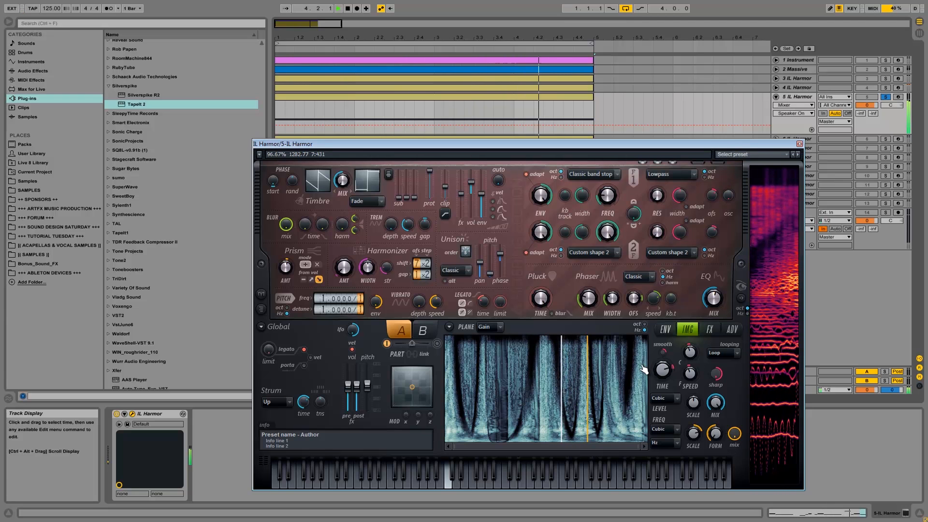
key(space)
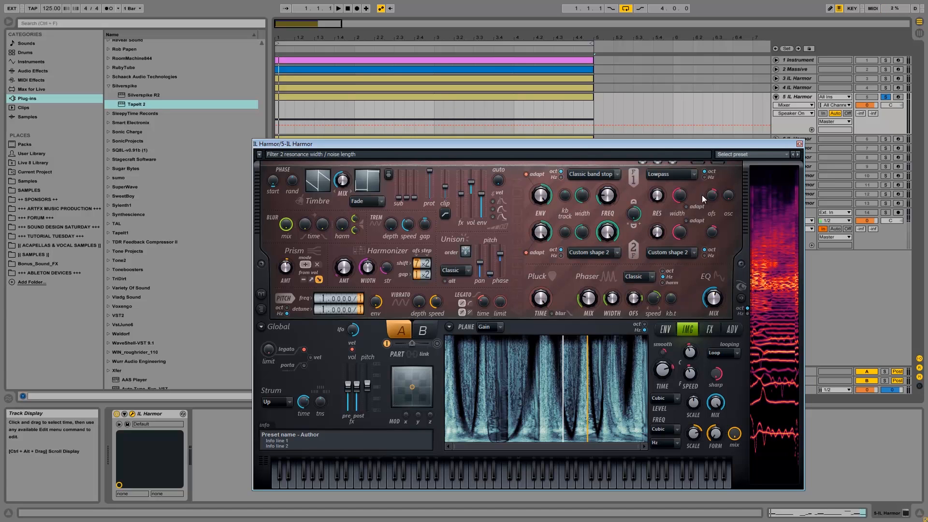
Close track 5's Harmor, solo track 6 IL Harmor, fold track 5, and unfold and select track 6.
click(801, 144)
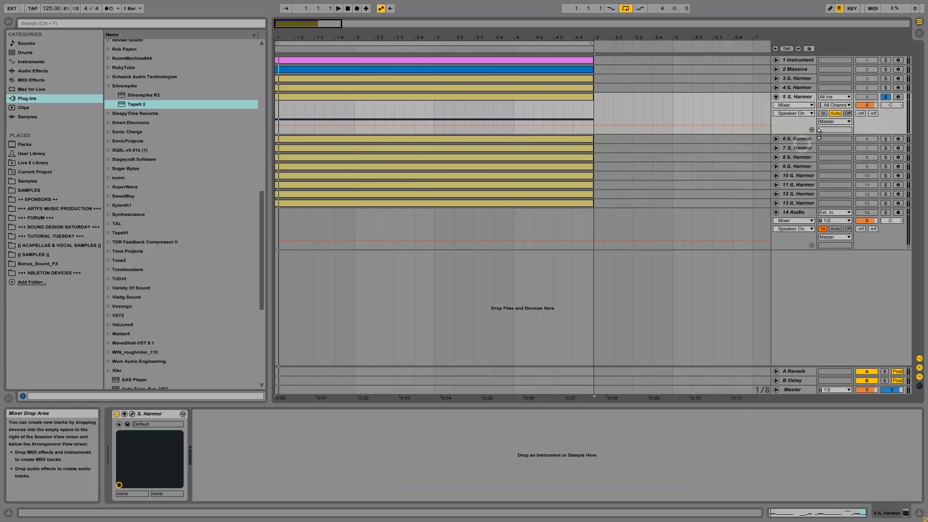
click(888, 139)
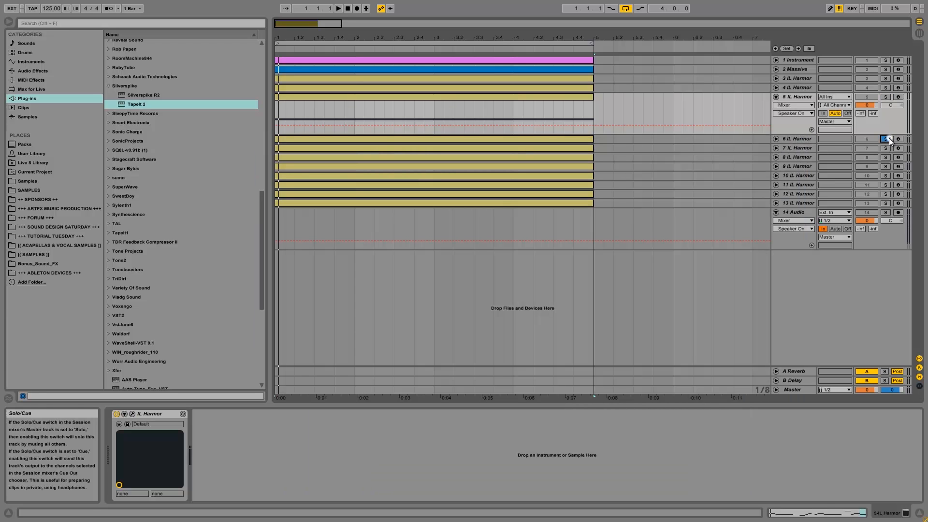
click(776, 97)
click(776, 106)
click(793, 107)
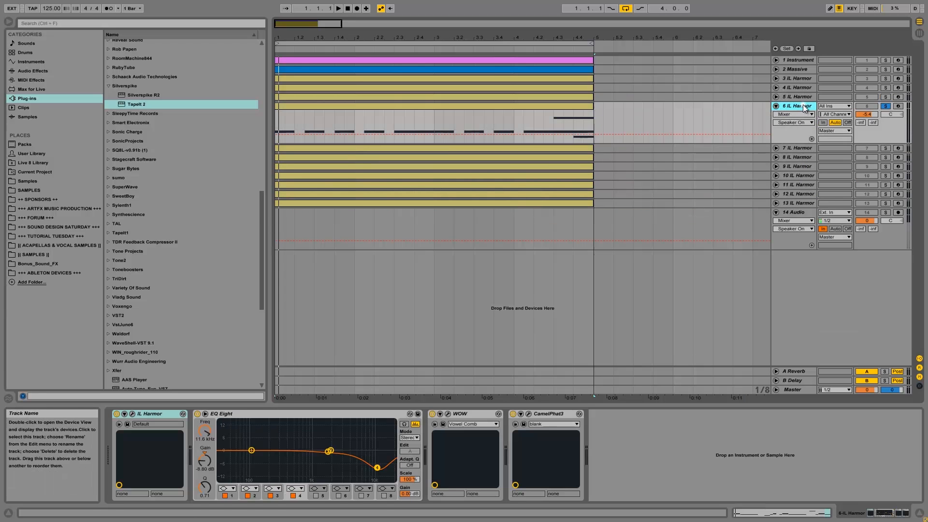
Open track 6's MIDI clip and examine its note pattern.
click(277, 115)
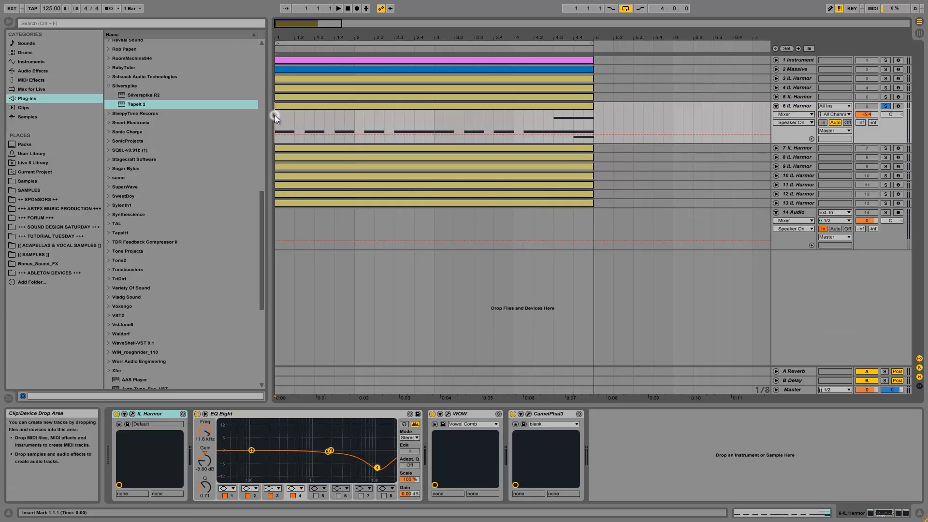
double_click(327, 106)
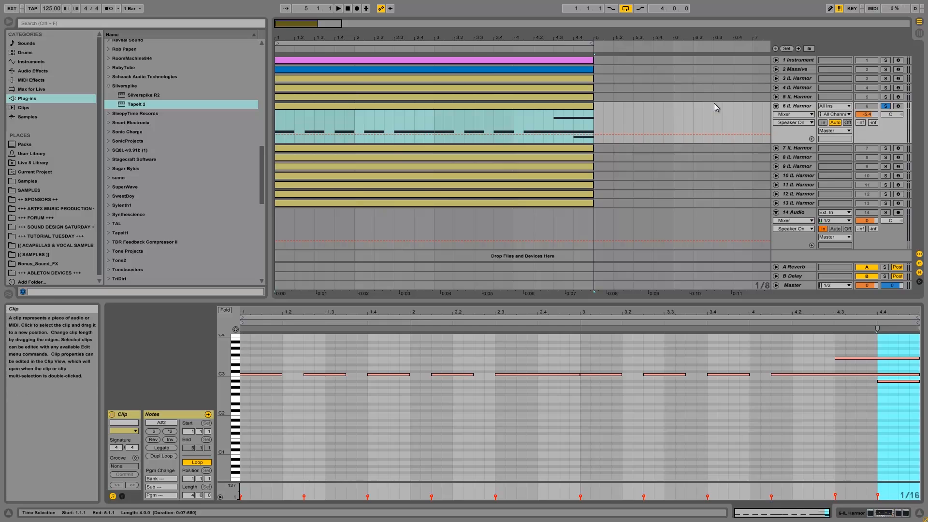
click(433, 116)
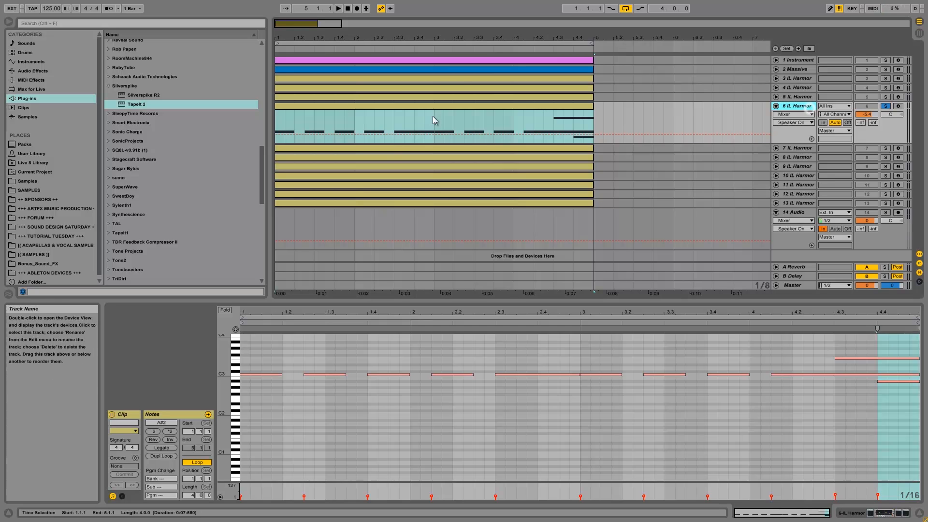
click(274, 115)
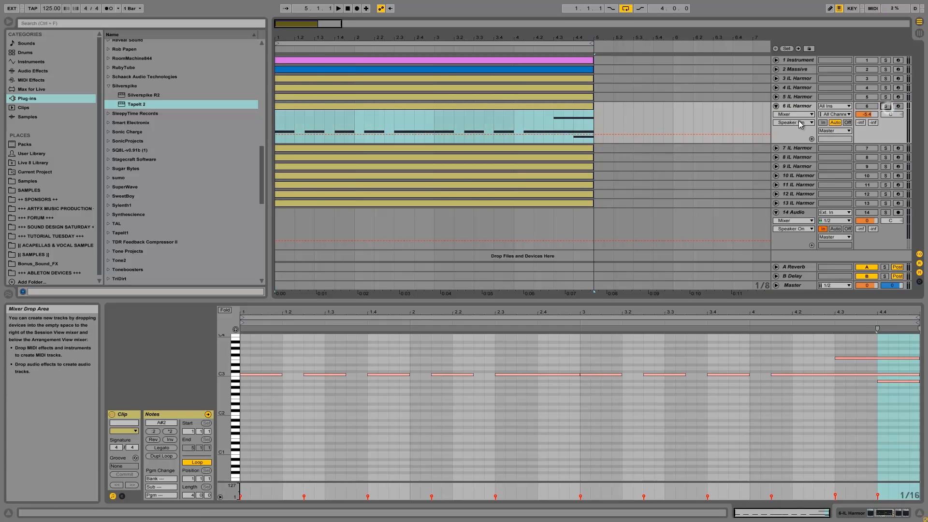
Show track 6's device chain again and audition the track soloed.
click(864, 515)
key(space)
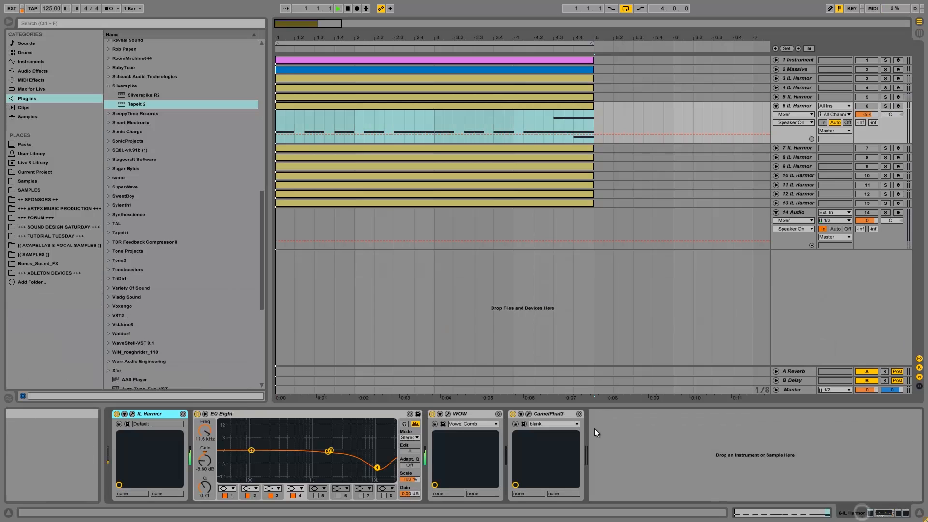
click(887, 106)
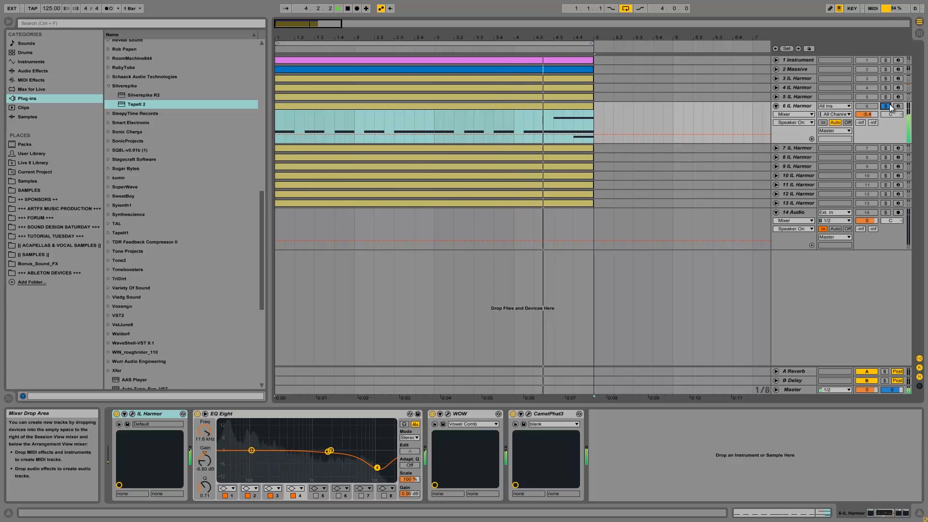
key(space)
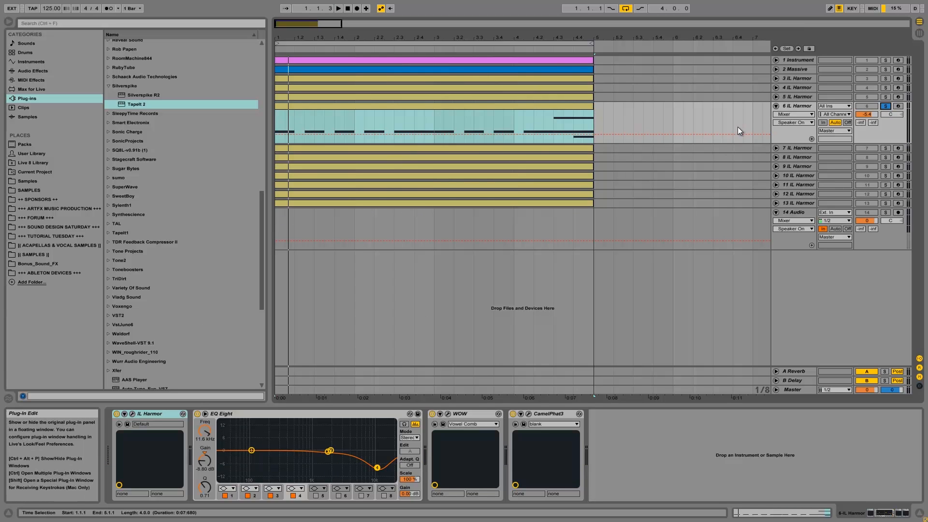
Unfold tracks 5 and 4, select and solo track 4 IL Harmor, and audition it with its effects bypassed.
click(795, 96)
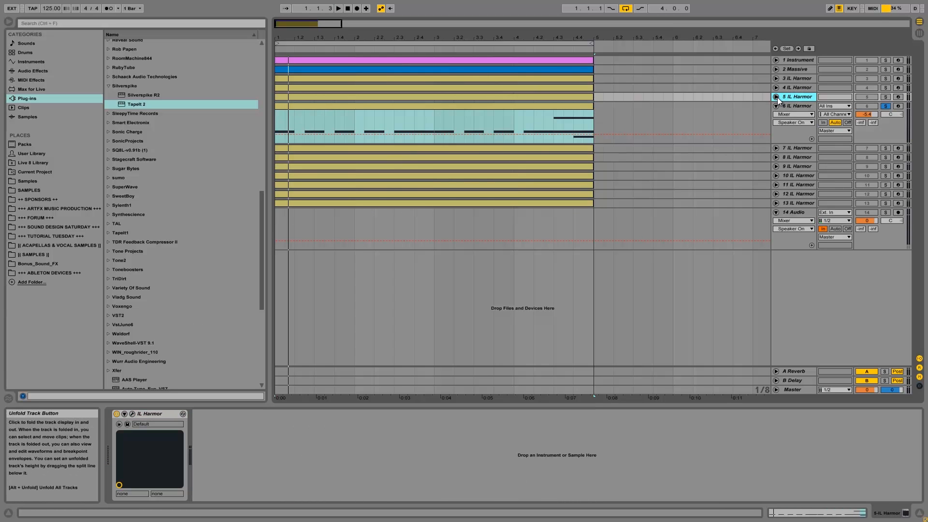
click(776, 96)
click(797, 88)
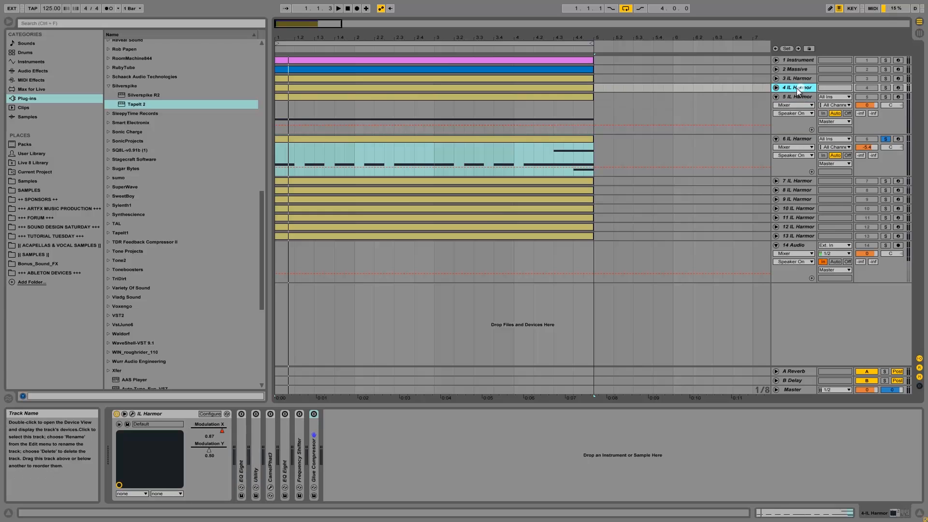
click(777, 88)
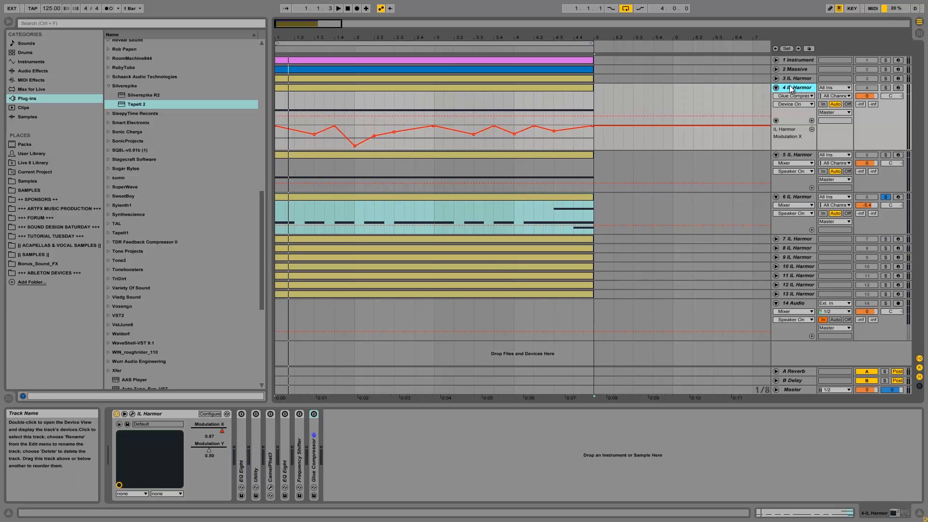
click(887, 88)
key(space)
key(space)
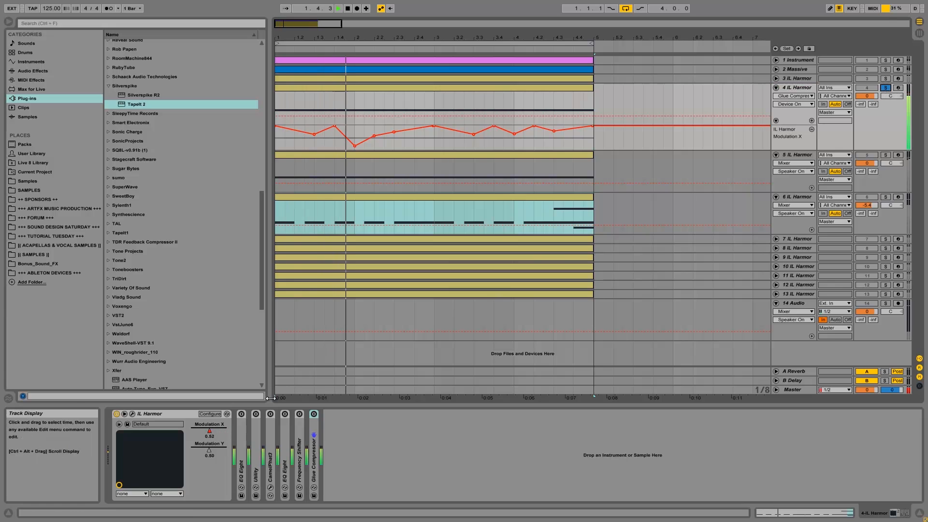
Enable track 4's two EQ Eights, Utility, CamelPhat3, Frequency Shifter and Glue Compressor, and audition the processed sound.
click(241, 414)
click(256, 414)
click(270, 415)
click(285, 414)
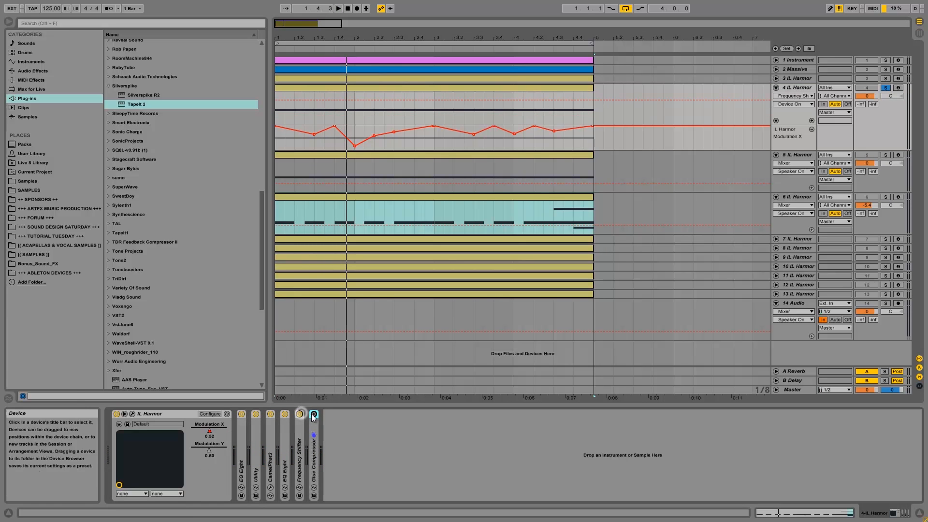
click(300, 415)
click(313, 414)
key(space)
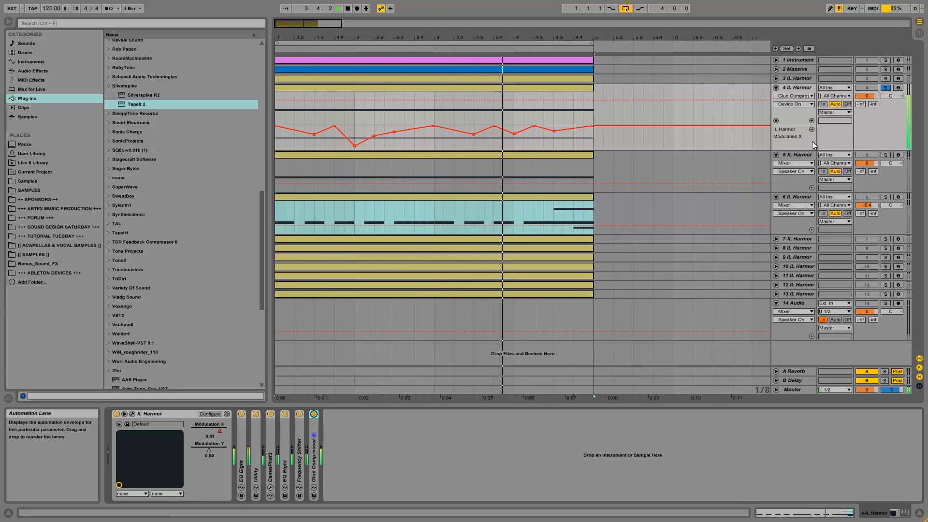
Fold track 4, select and solo track 6 IL Harmor, and open its Harmor instrument.
click(776, 88)
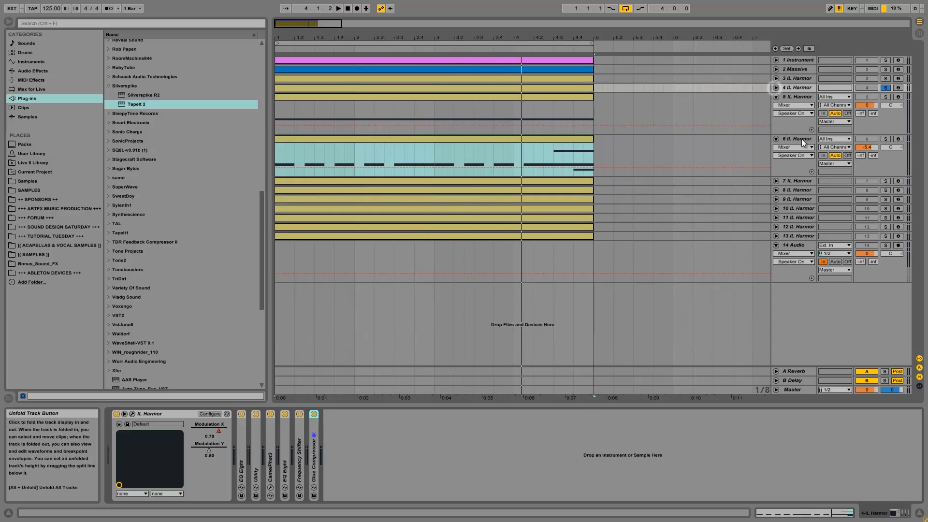
click(802, 139)
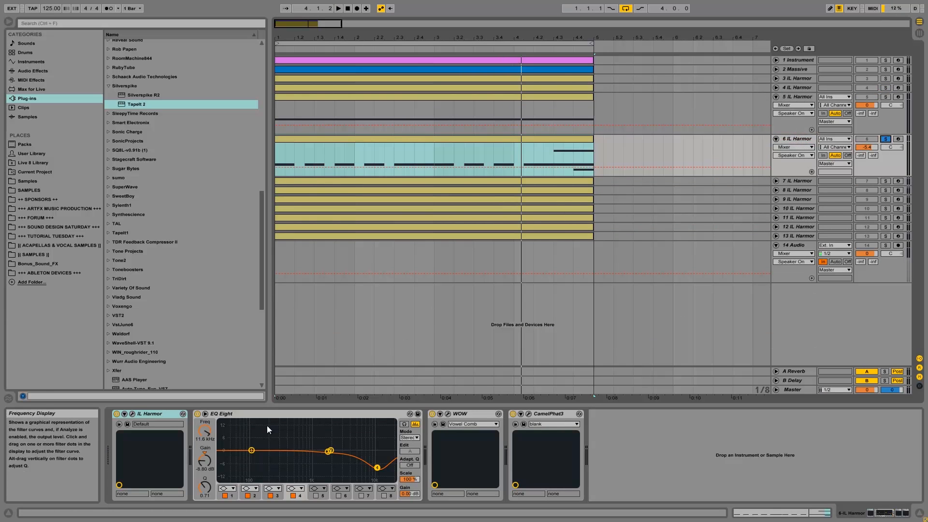
click(131, 415)
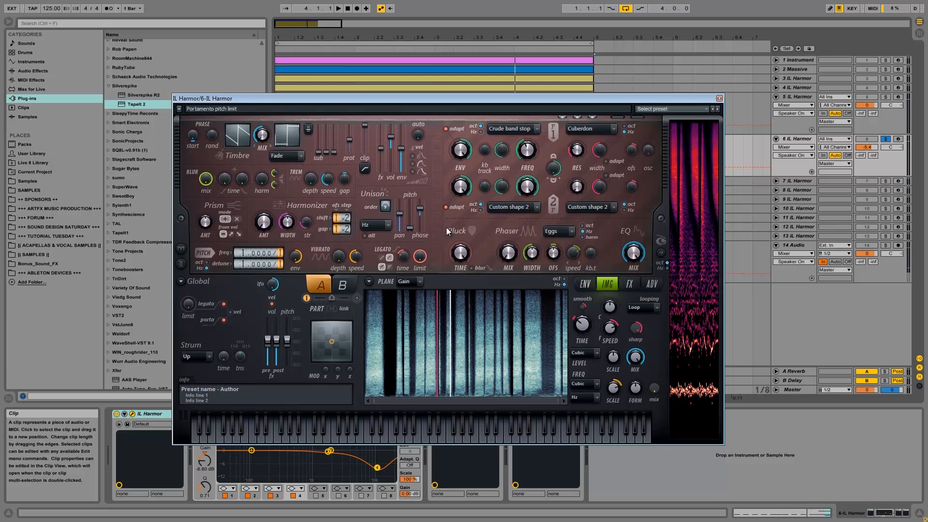
Open the articulator for filter 1 frequency in track 6's Harmor, examine its envelope, and audition the sound.
right_click(529, 146)
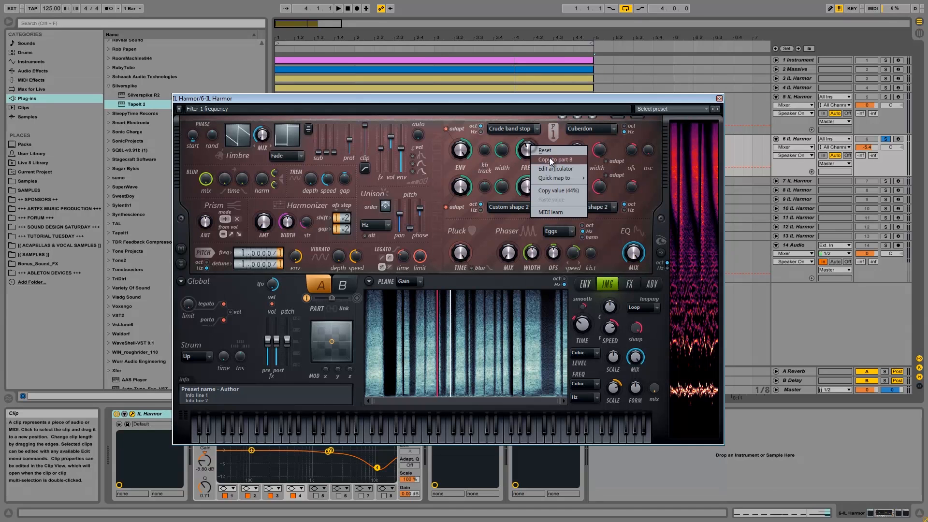
click(547, 192)
drag(657, 333, 658, 320)
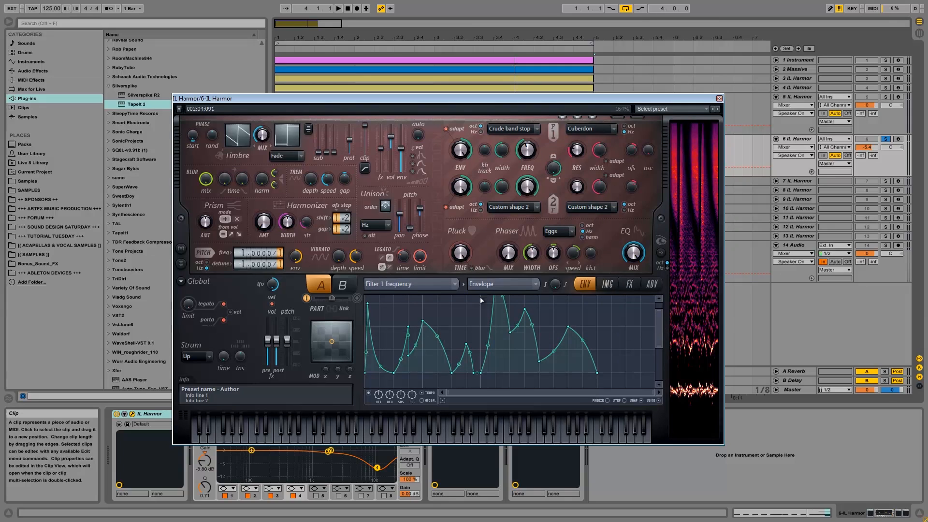
key(space)
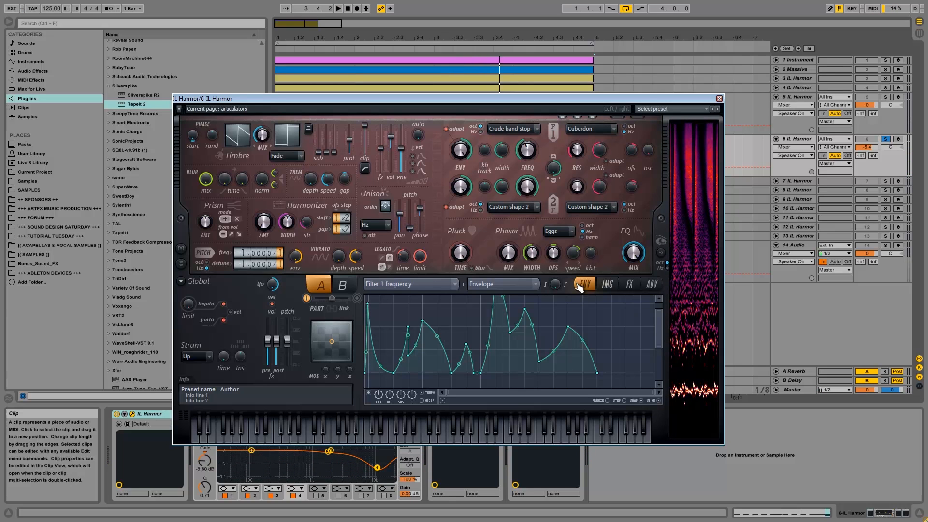
Show the effects of track 6's Harmor, set the distortion type to Off, and audition the sound without it.
click(630, 285)
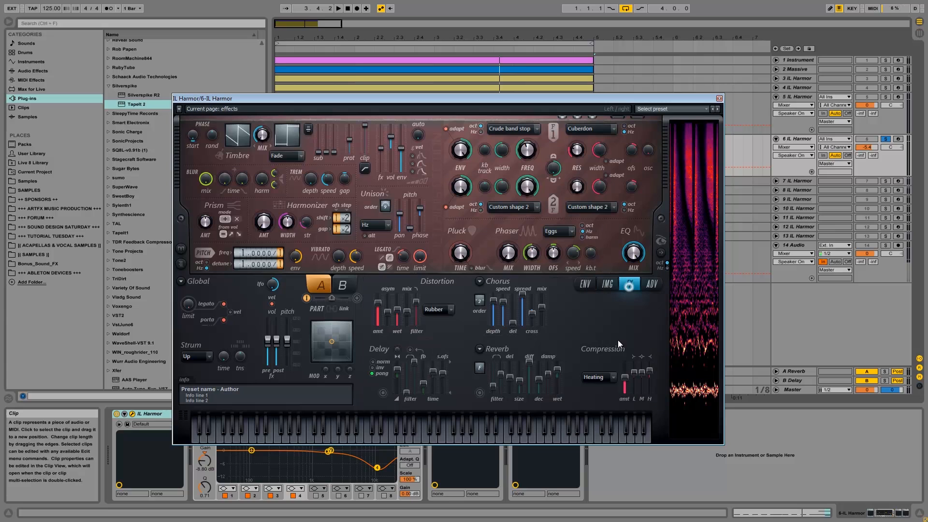
click(442, 309)
click(439, 318)
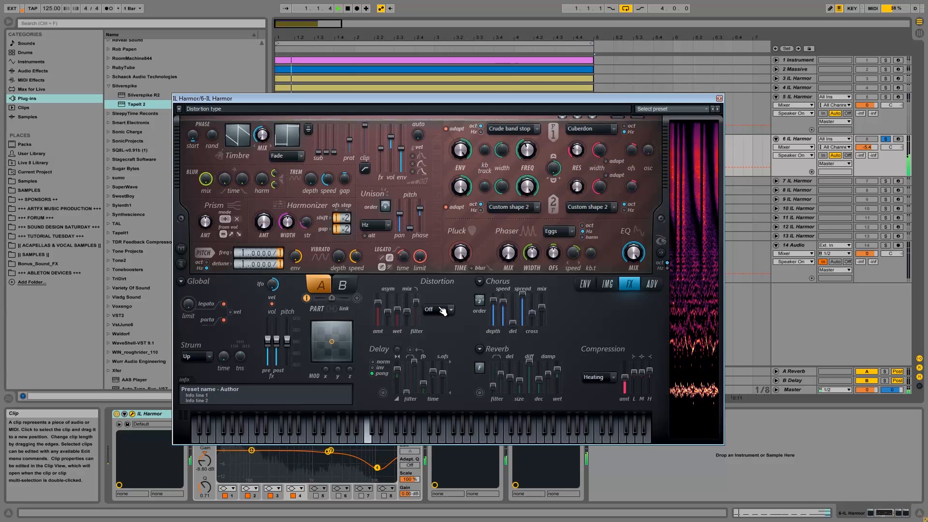
key(space)
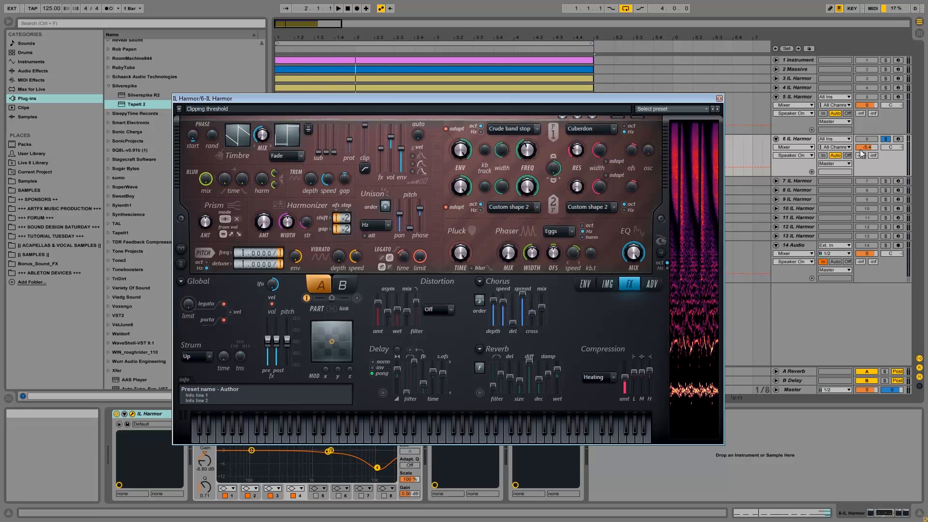
Set the distortion type of track 6's Harmor to Rubber and audition the sound with it.
click(440, 310)
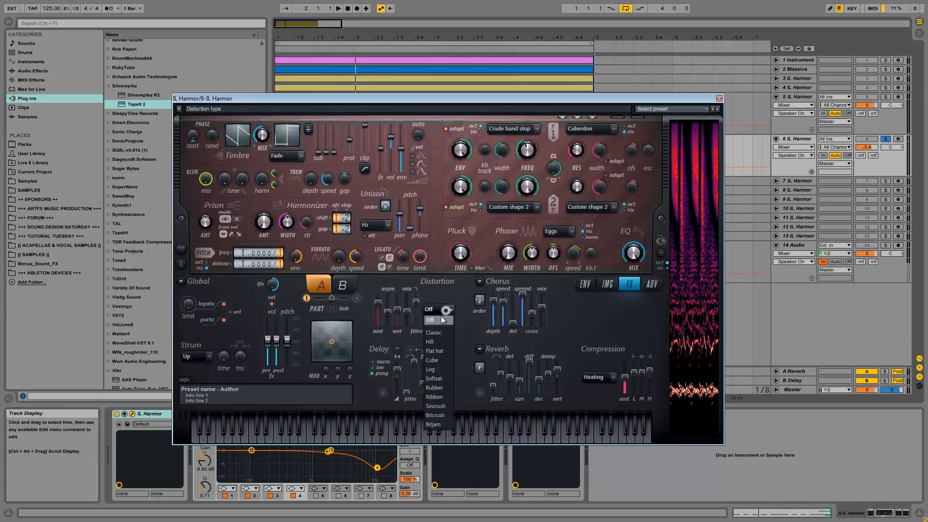
click(440, 377)
key(space)
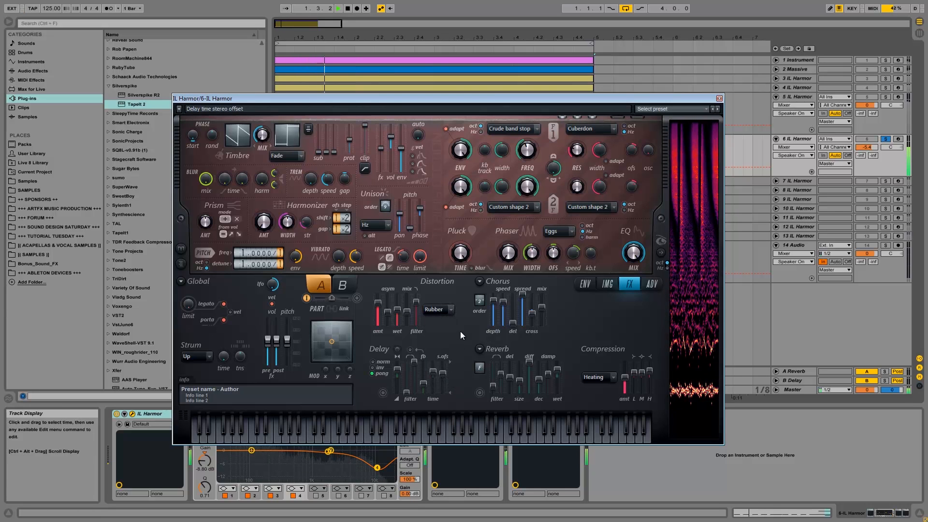
key(space)
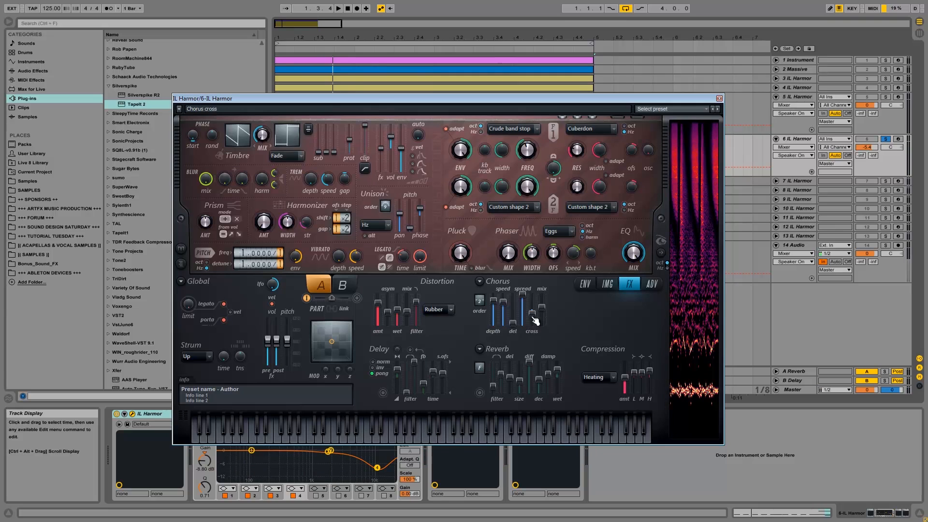
Audition track 6's sound in short passes while making a small adjustment in Harmor's chorus section.
key(space)
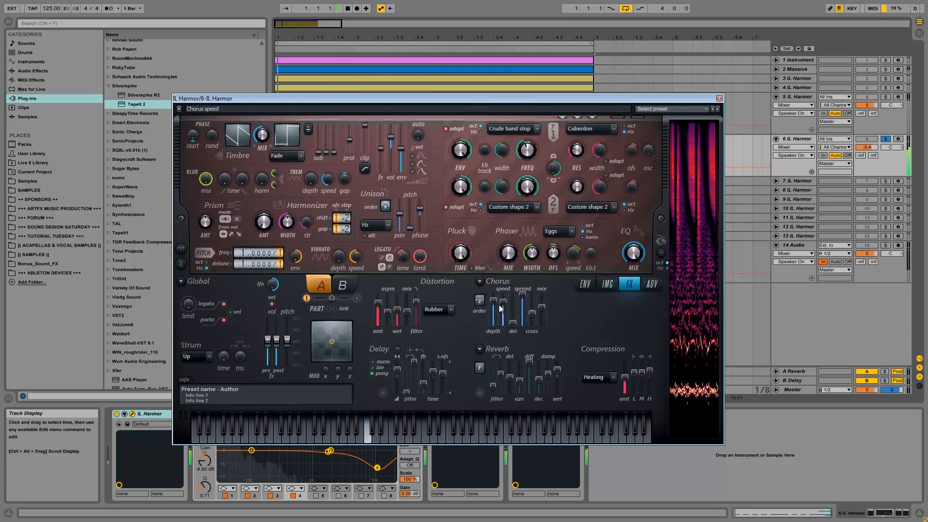
key(space)
drag(485, 302, 486, 299)
key(space)
key(space)
key(space)
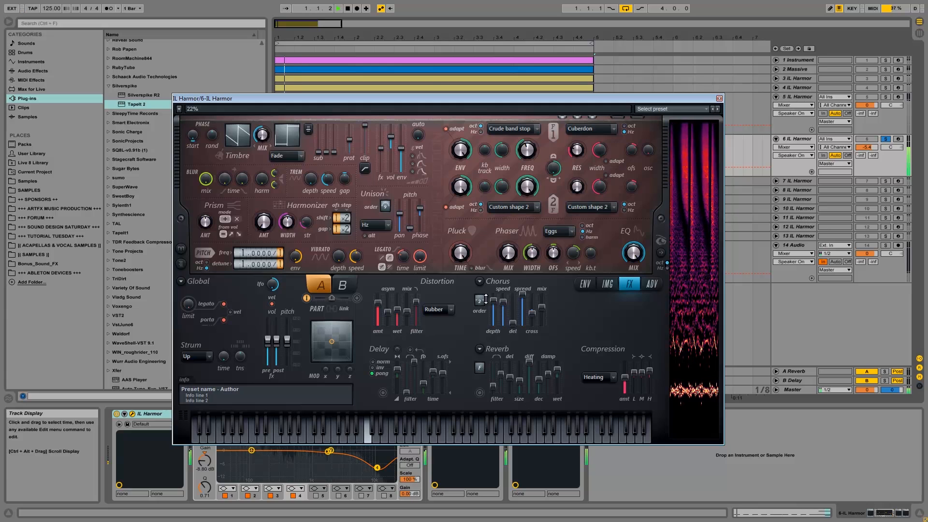
key(space)
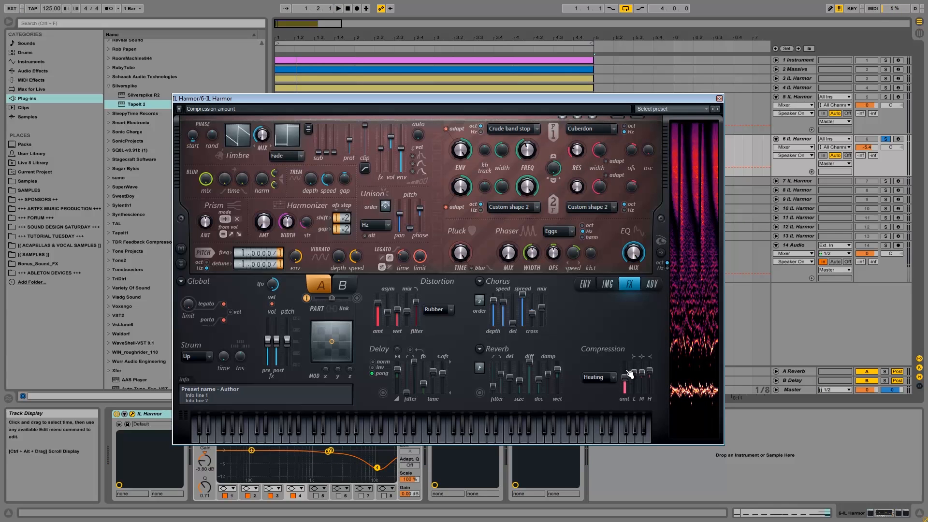
Set Harmor's compression type to Off, audition the sound without it, and restore the Heating type.
click(602, 379)
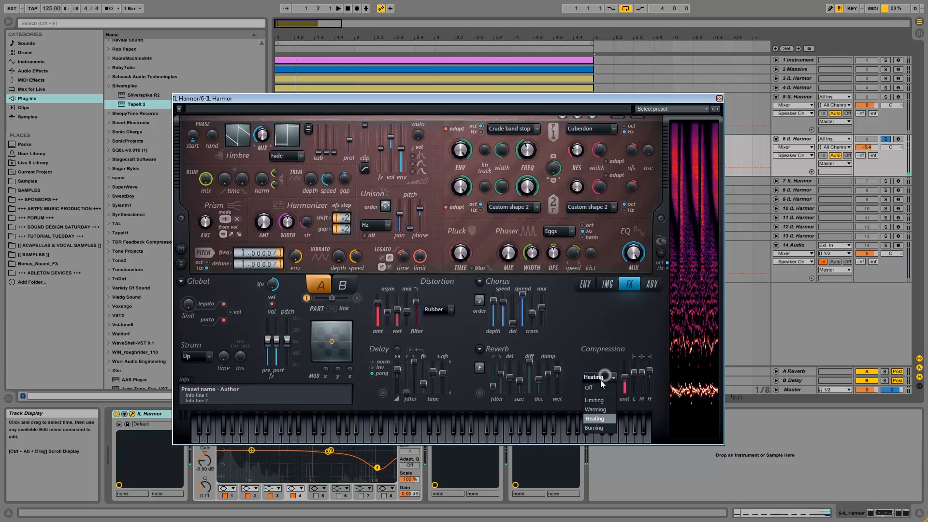
click(596, 387)
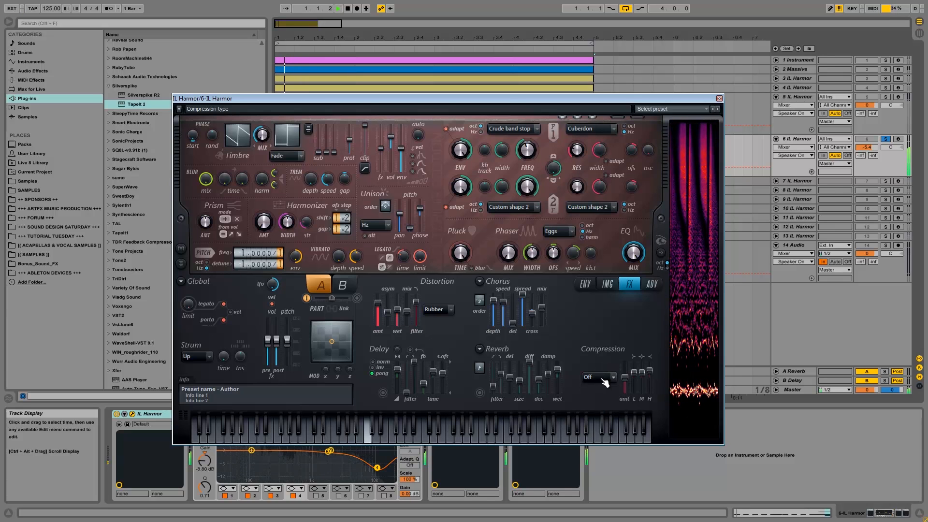
click(600, 418)
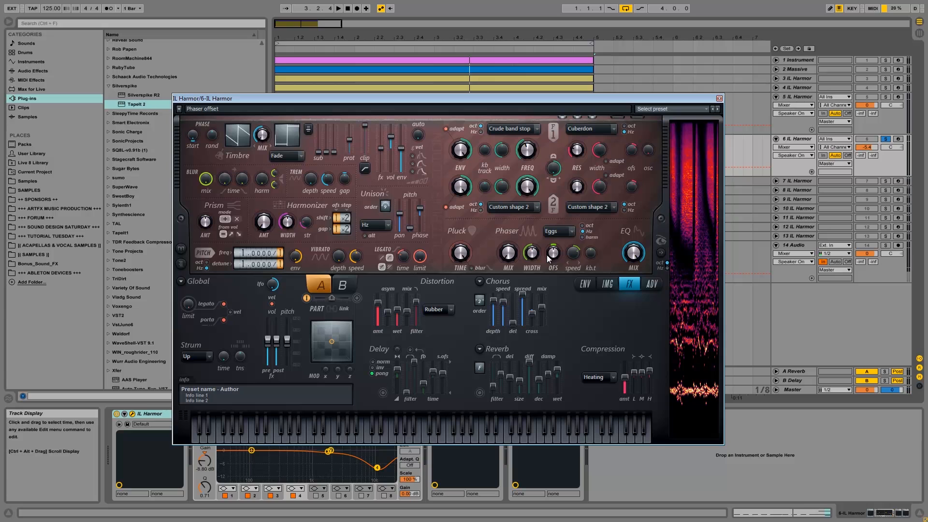
Audition track 6's sound with the Heating compression, and close the Harmor instrument.
key(space)
key(space)
key(space)
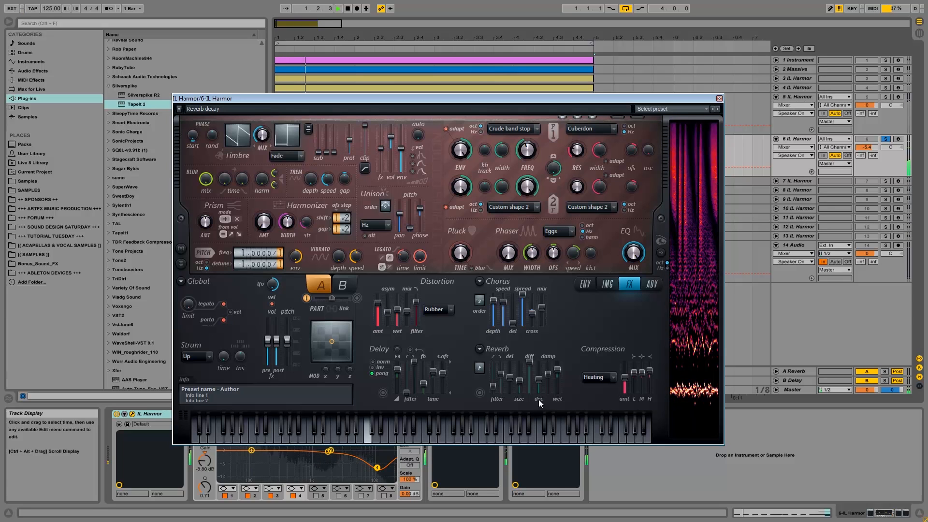
key(space)
key(space)
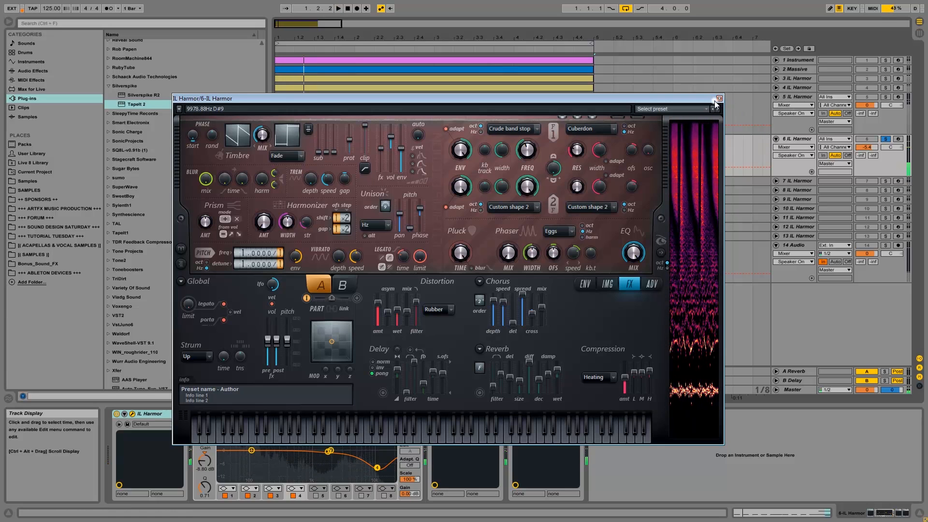
click(720, 98)
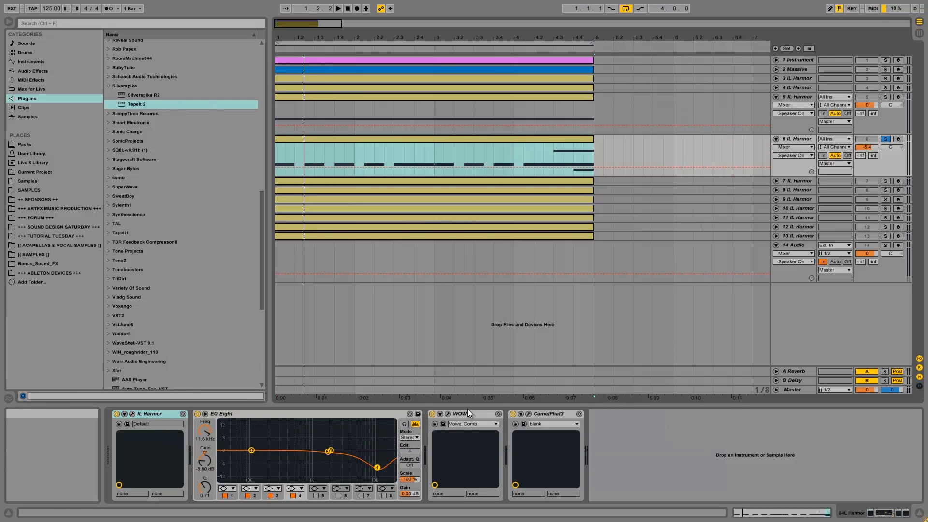
Bypass WOW and CamelPhat3 on track 6, re-enable only WOW, and audition its Vowel Comb preset with the plug-in open.
click(433, 415)
click(513, 414)
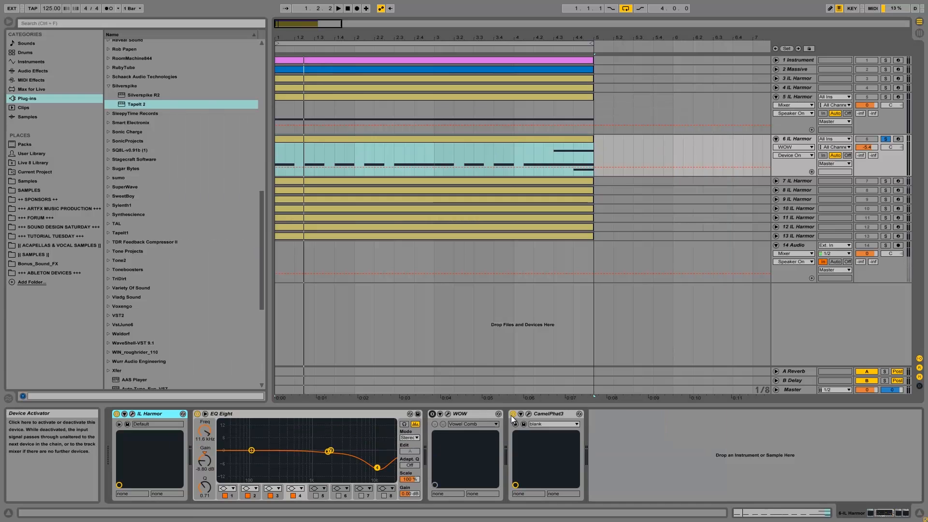
click(434, 415)
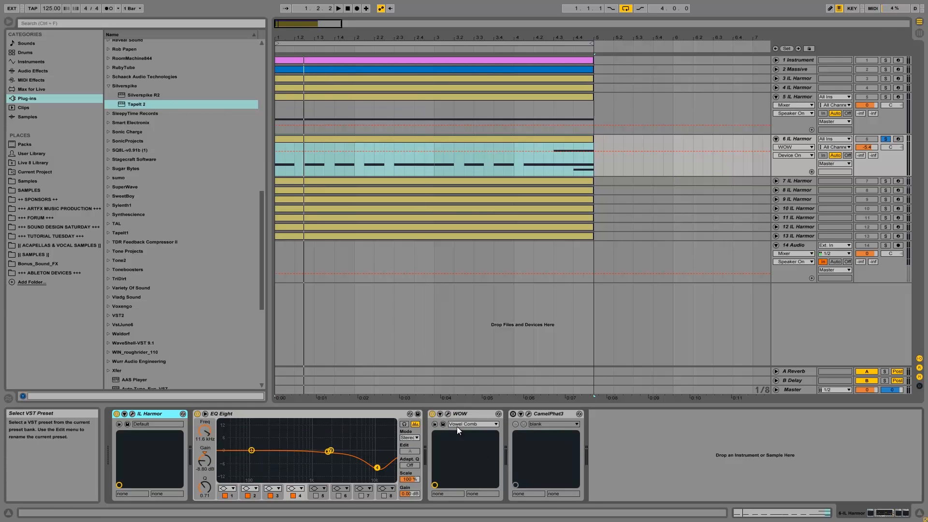
click(448, 415)
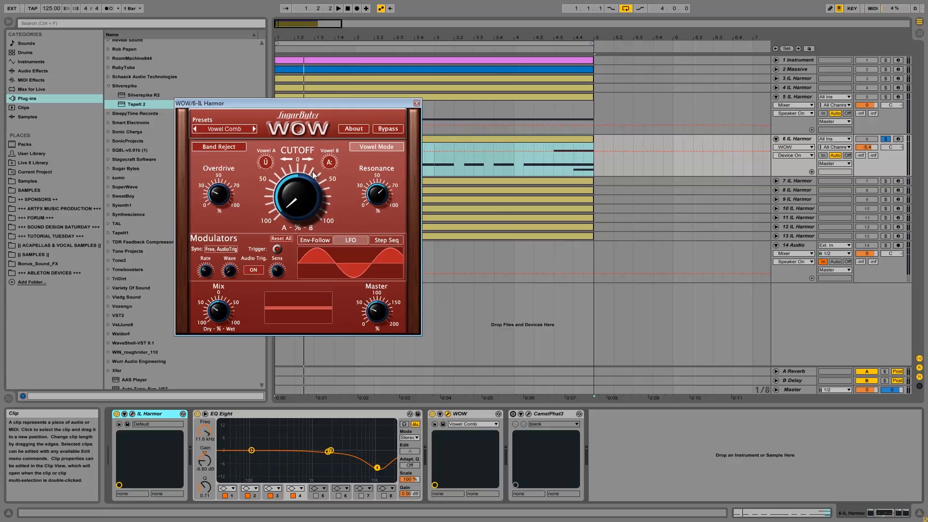
key(space)
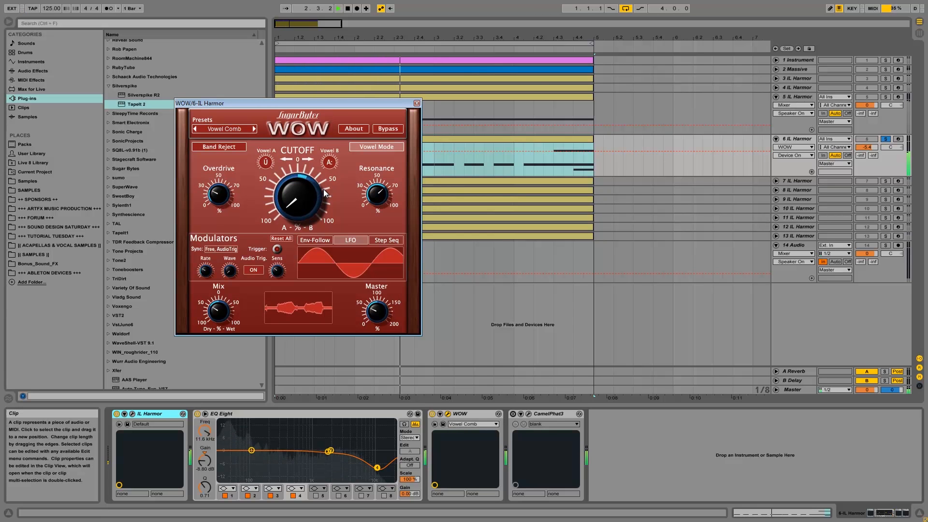
key(space)
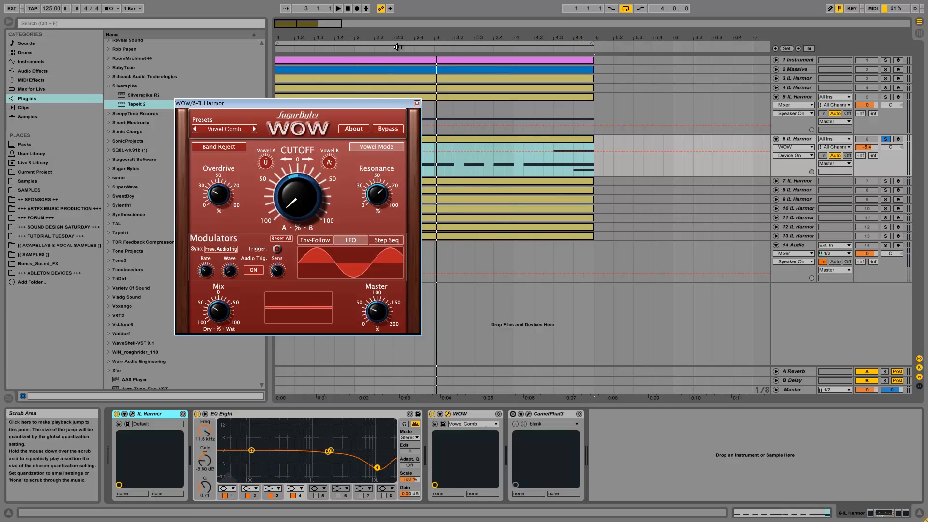
click(416, 104)
Re-enable CamelPhat3 on track 6, examine its distortion and compressor sections while auditioning the sound, and close the plug-in.
click(513, 414)
click(528, 414)
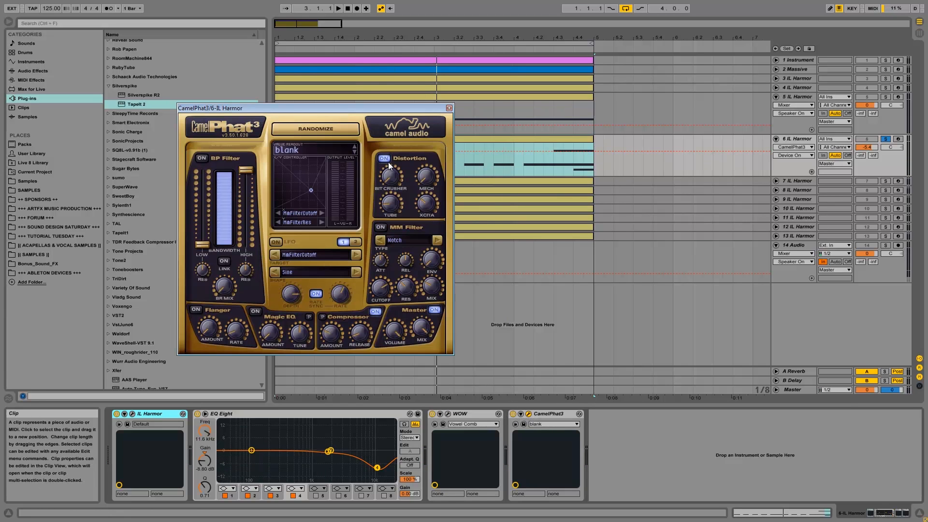
mouse_move(426, 202)
key(space)
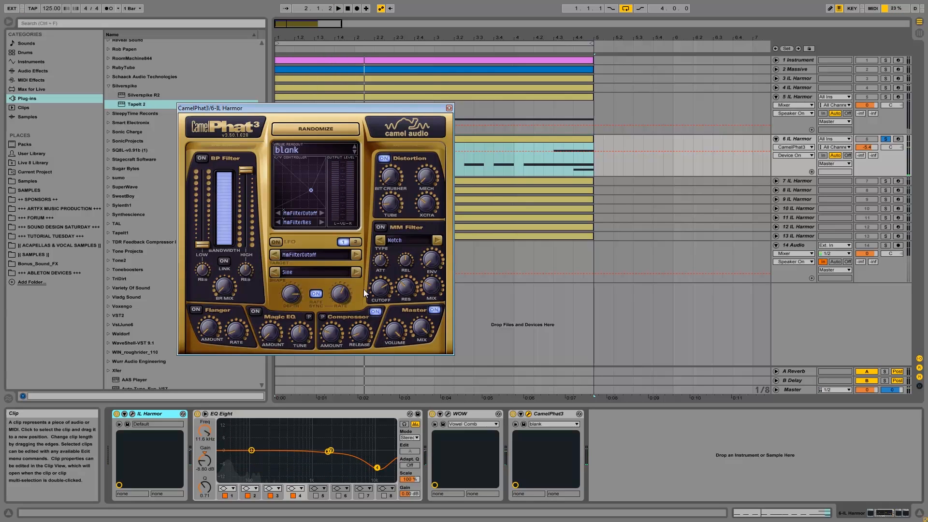
key(space)
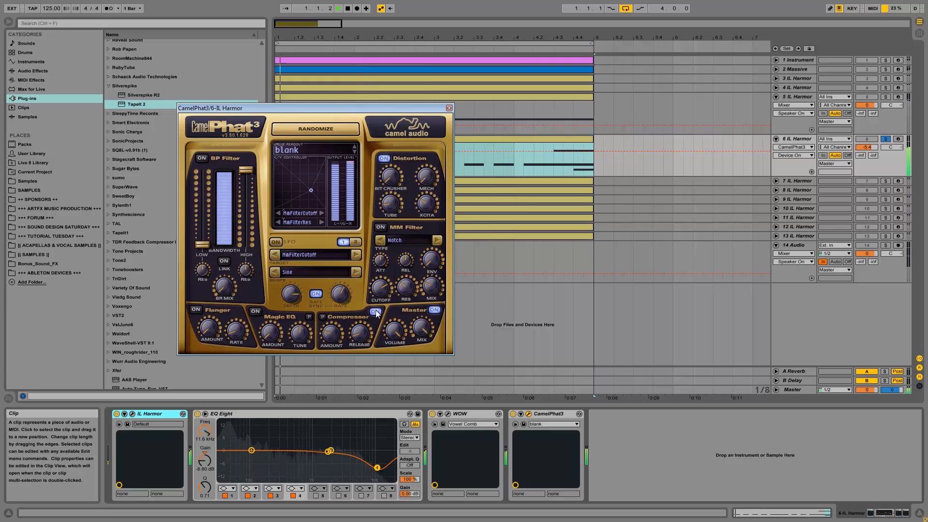
click(448, 108)
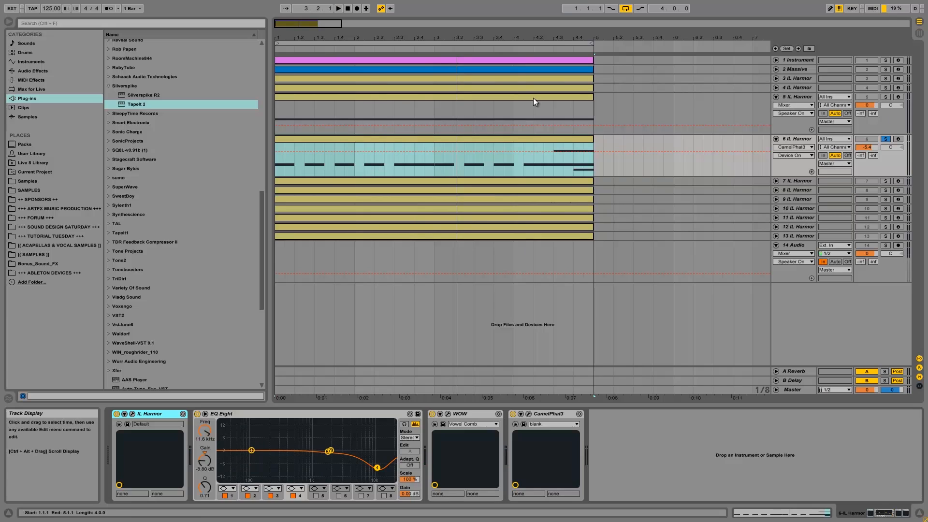
Compare the original with the processed sound by soloing and playing track 2 Massive and track 6 IL Harmor in turn.
click(885, 70)
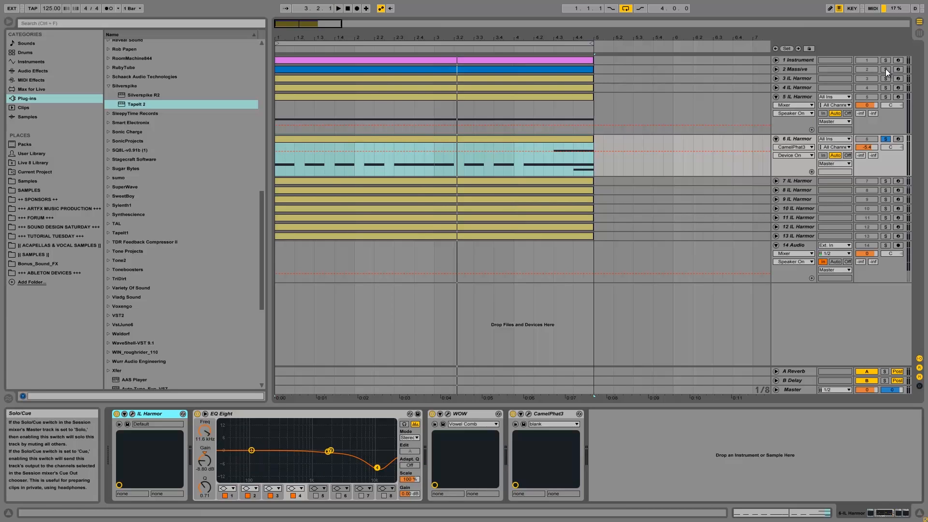
key(space)
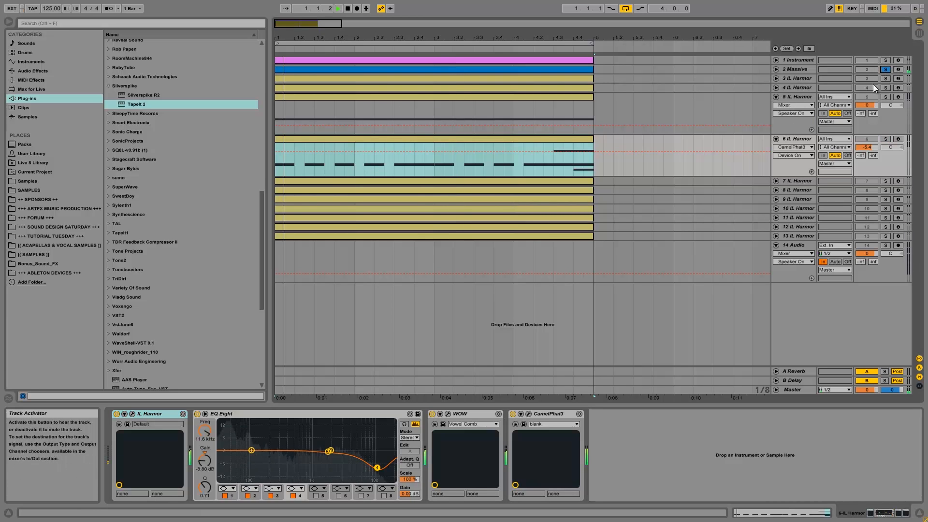
click(888, 139)
key(space)
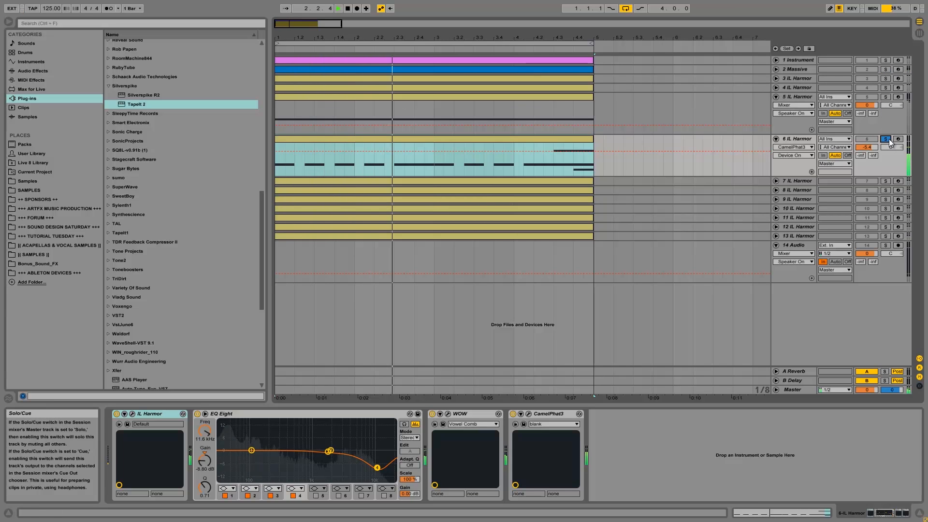
key(space)
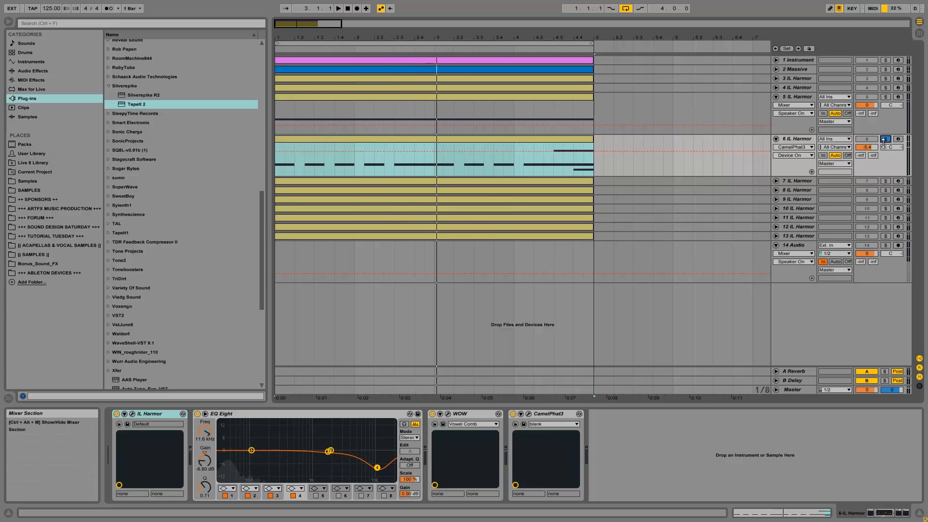
Fold tracks 5 and 6, and unfold and select track 7 IL Harmor.
click(776, 138)
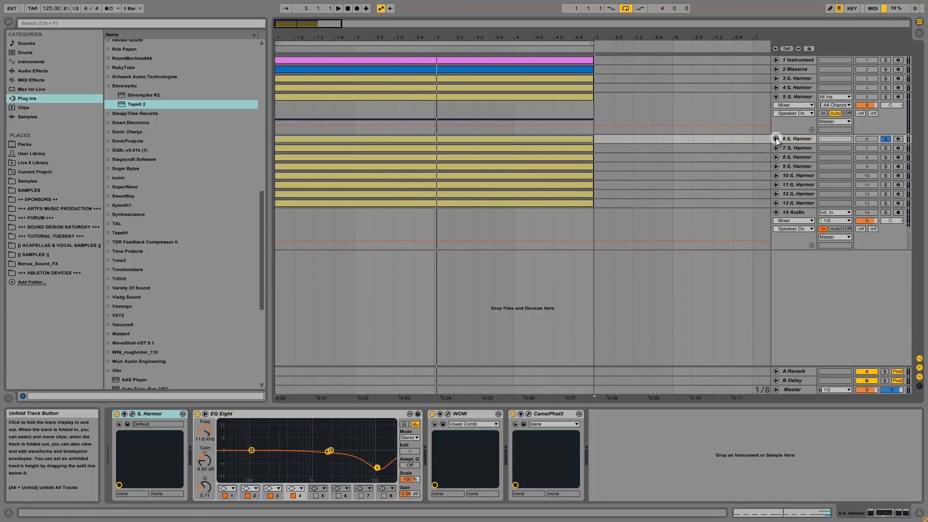
click(776, 148)
click(788, 151)
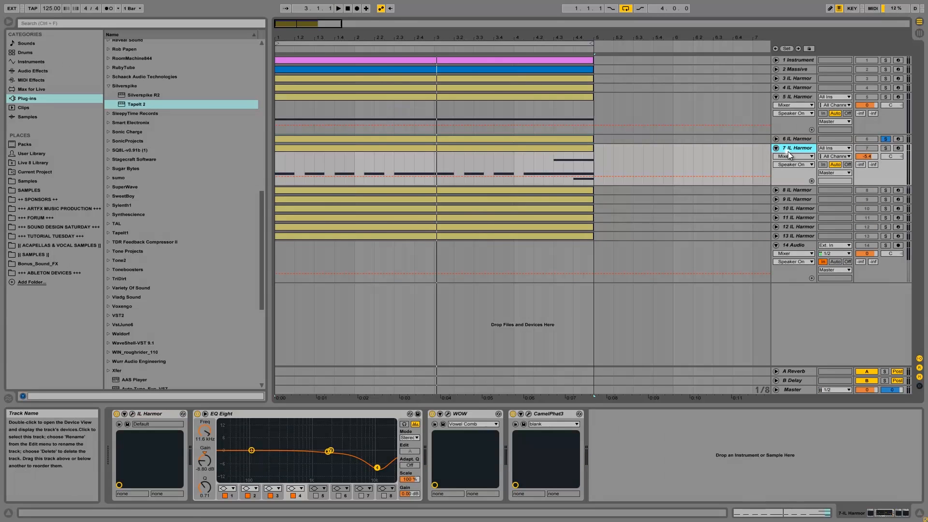
click(776, 96)
click(794, 105)
click(790, 114)
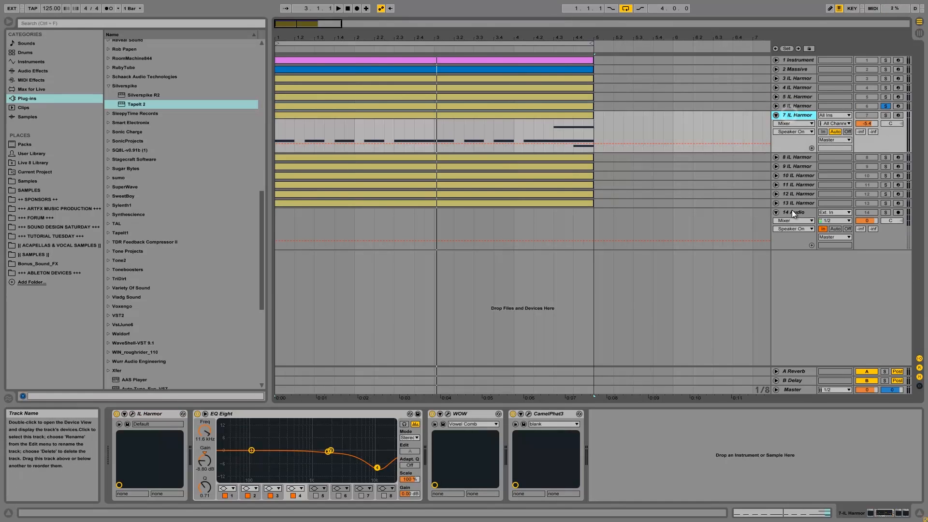
click(793, 105)
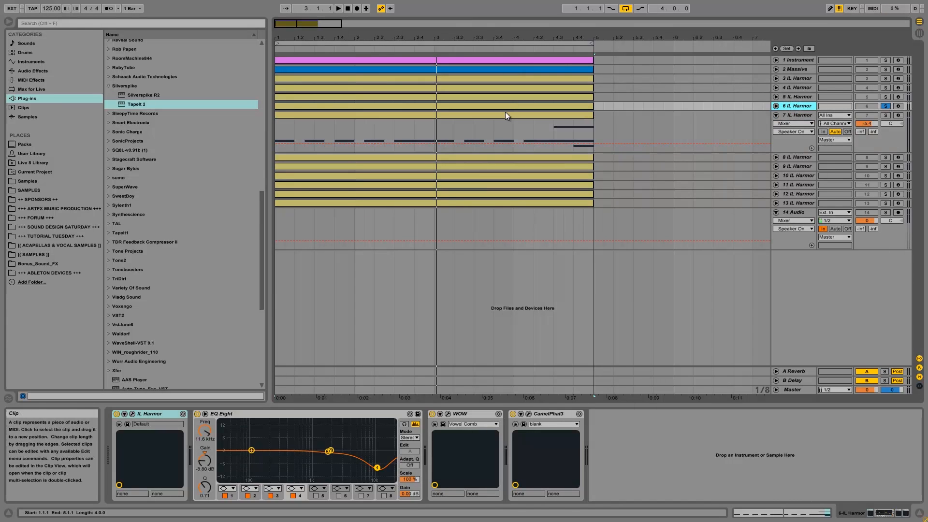
click(776, 106)
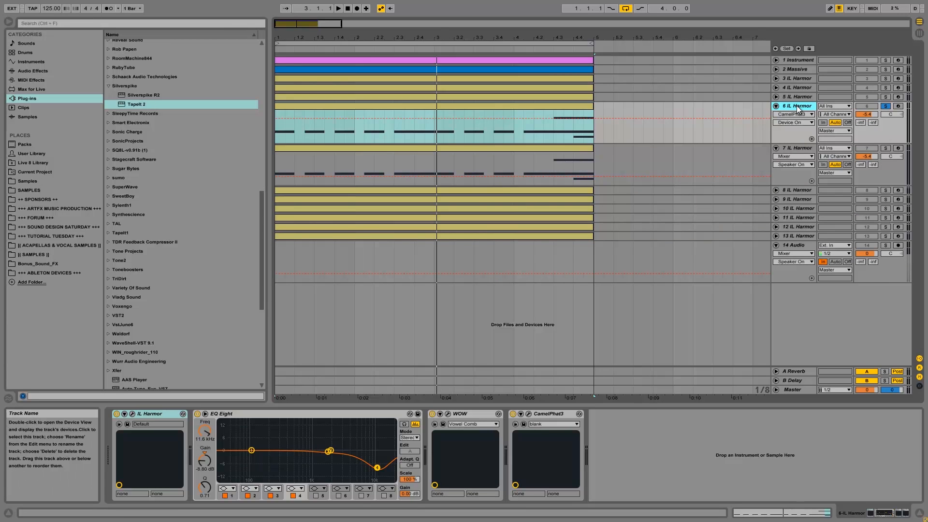
click(776, 106)
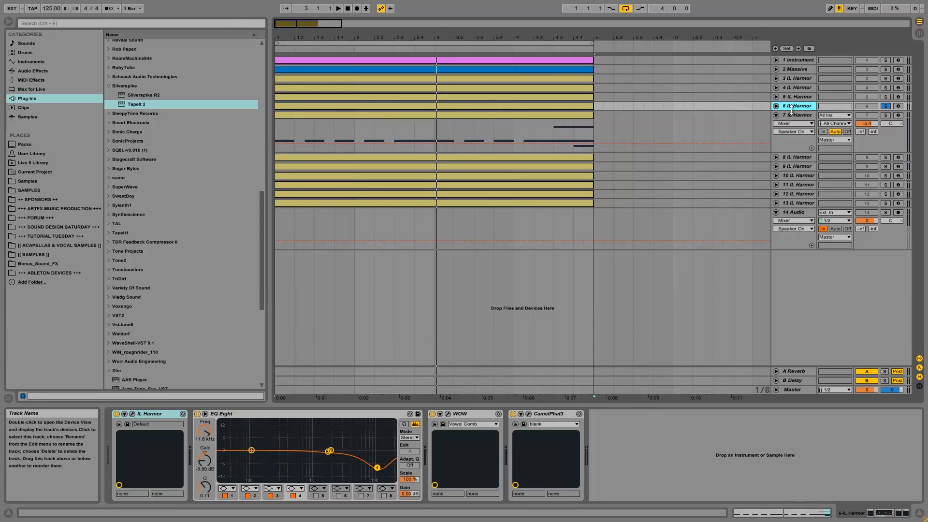
Unfold, select and solo track 6 IL Harmor, play it from the start and open its Harmor plug-in.
click(791, 114)
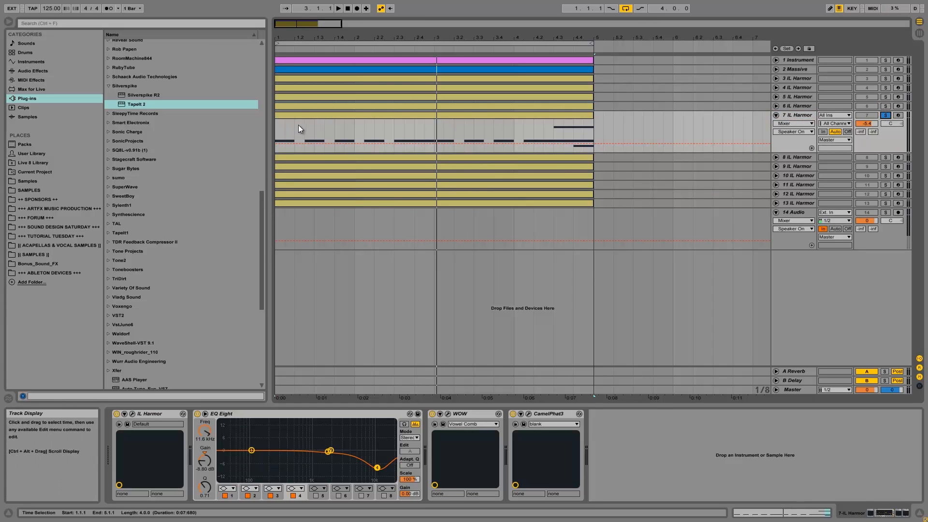
click(277, 127)
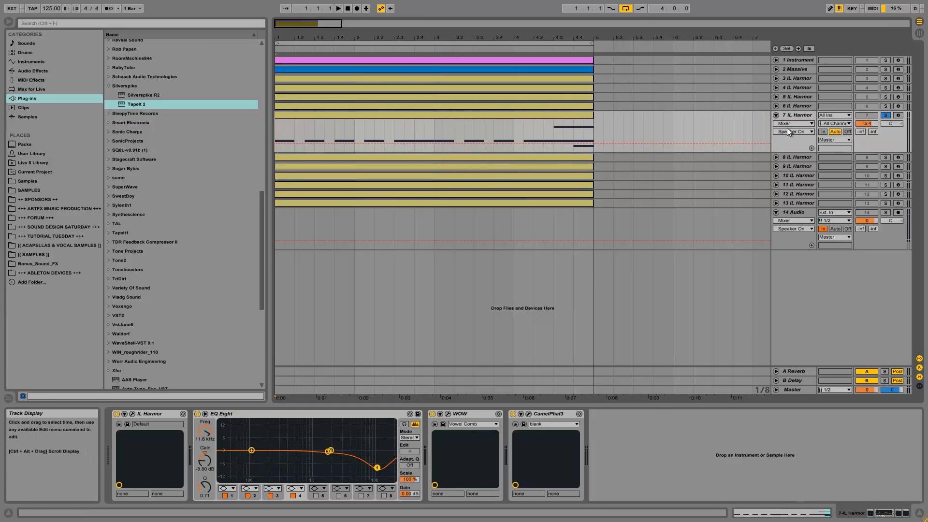
click(776, 105)
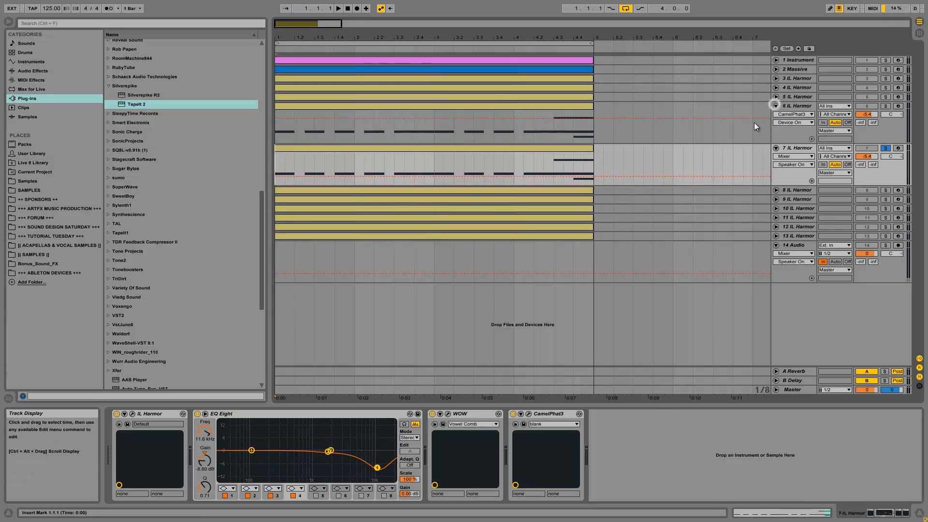
click(133, 414)
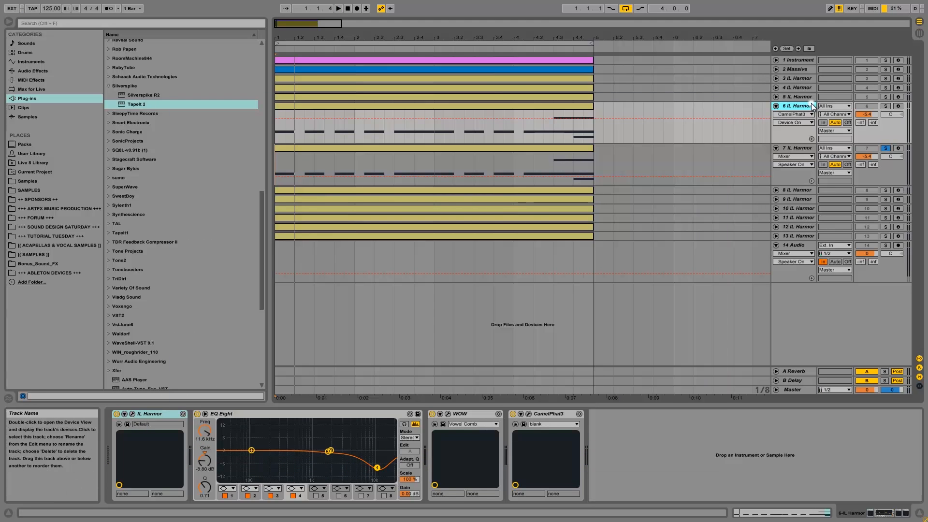
click(812, 103)
click(886, 106)
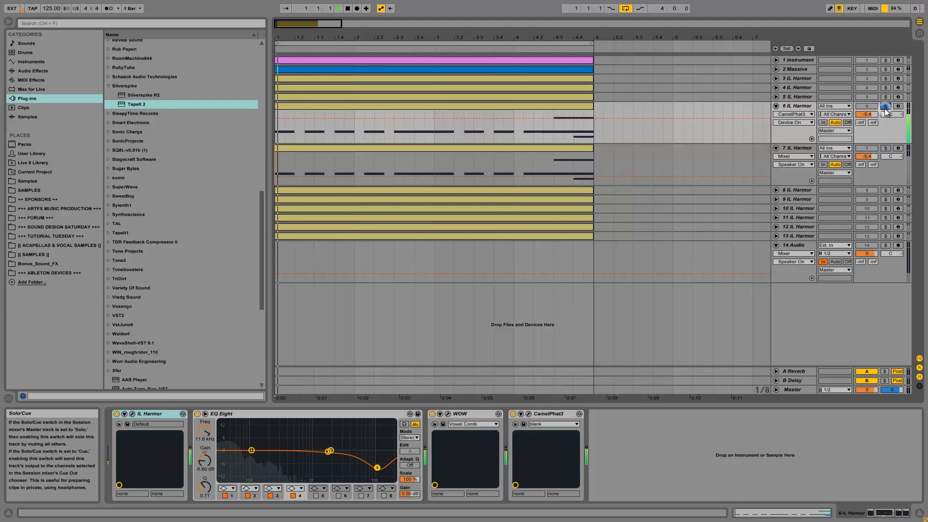
click(131, 414)
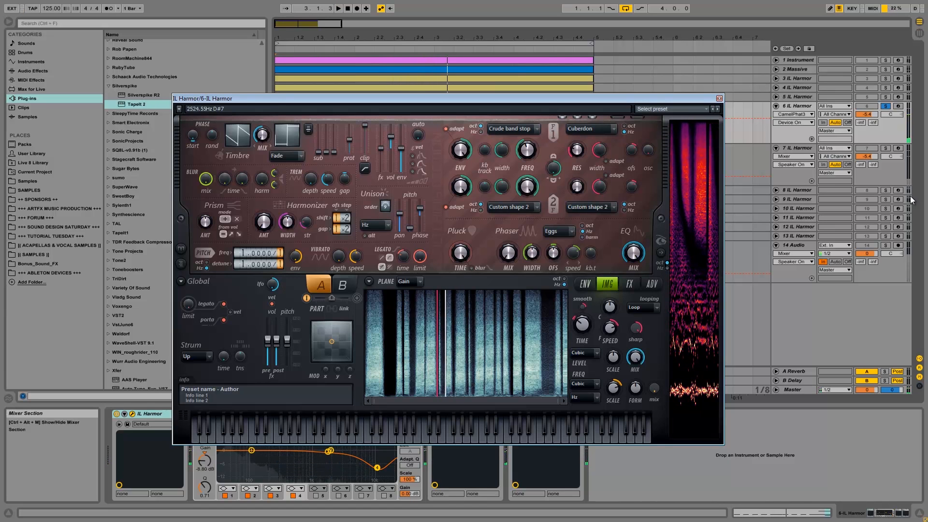
Solo and select track 7 IL Harmor and audition it with its Harmor image view open.
click(890, 146)
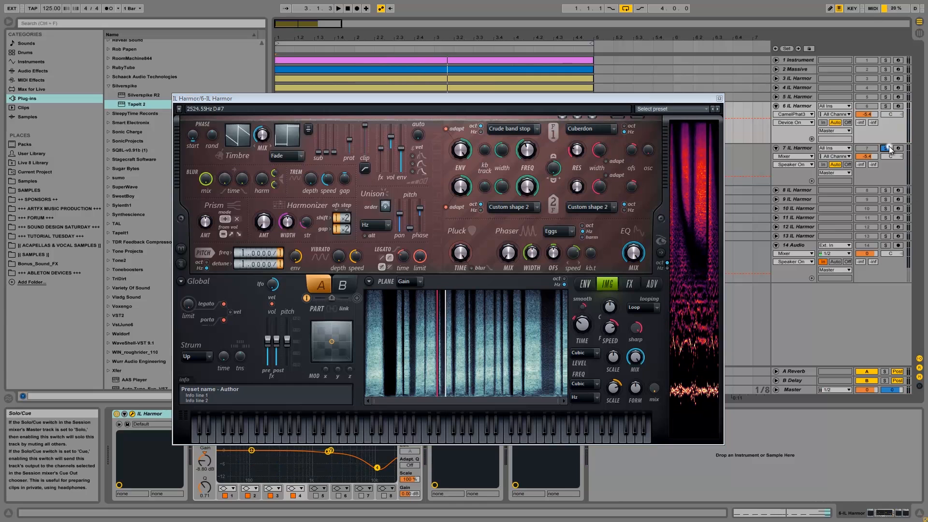
click(796, 147)
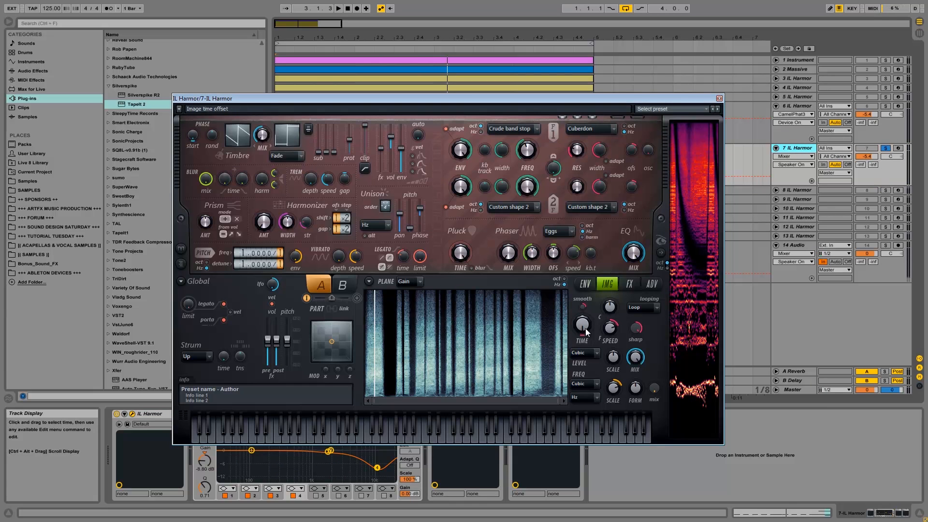
key(space)
key(space)
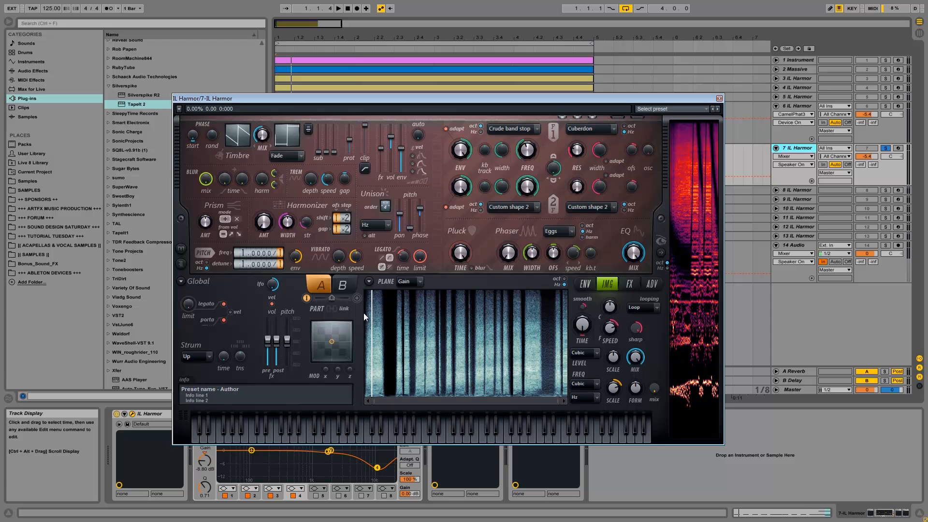
Examine the Image fine speed envelope and the Image time offset LFO in track 7's Harmor articulators.
right_click(612, 328)
click(654, 350)
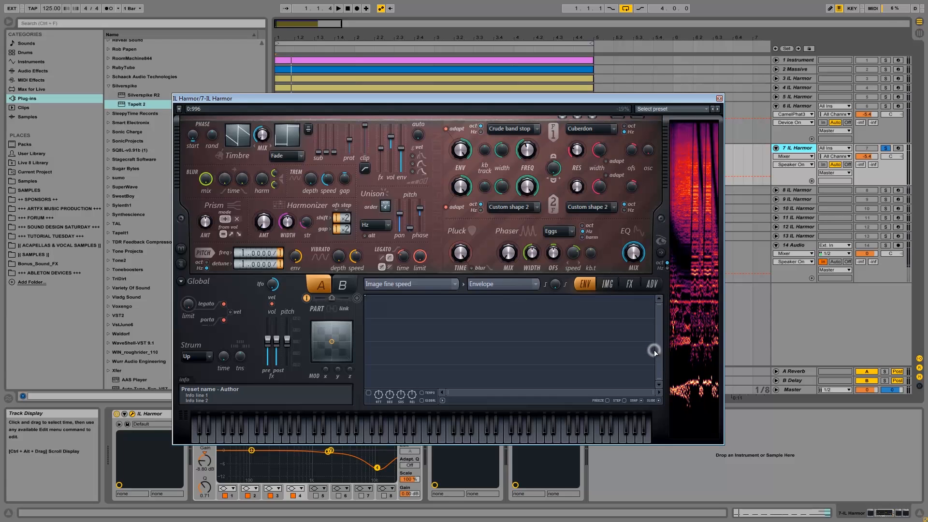
click(415, 282)
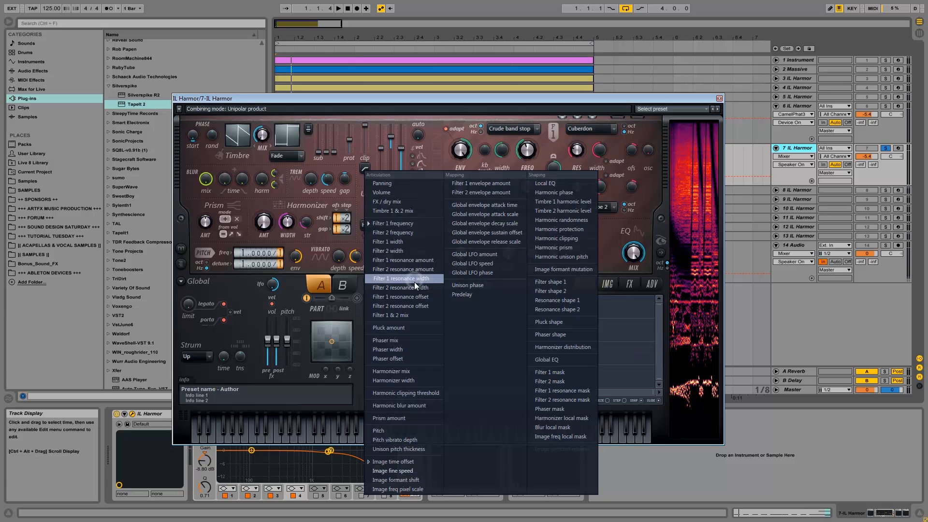
click(419, 461)
mouse_move(657, 320)
mouse_down()
mouse_move(652, 341)
mouse_move(657, 332)
mouse_up()
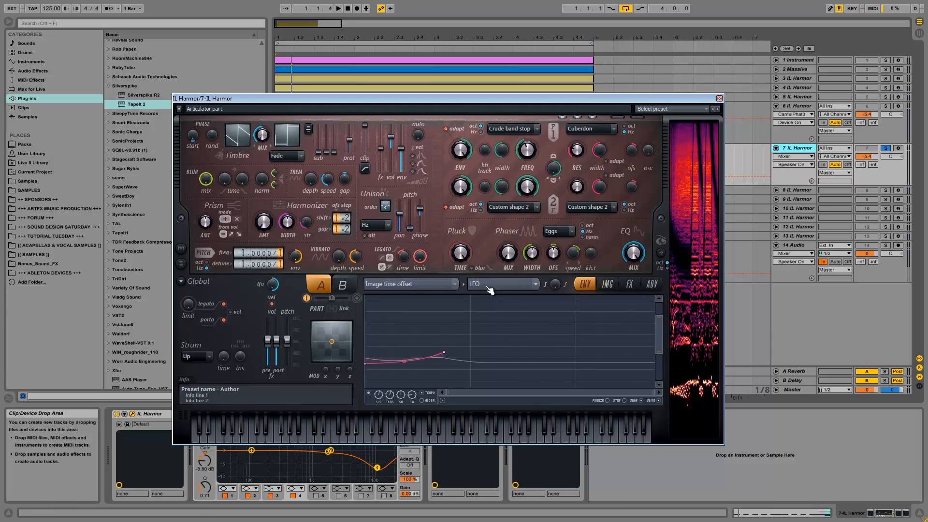
Return to Harmor's image view, try a different image time offset and reset it.
click(605, 286)
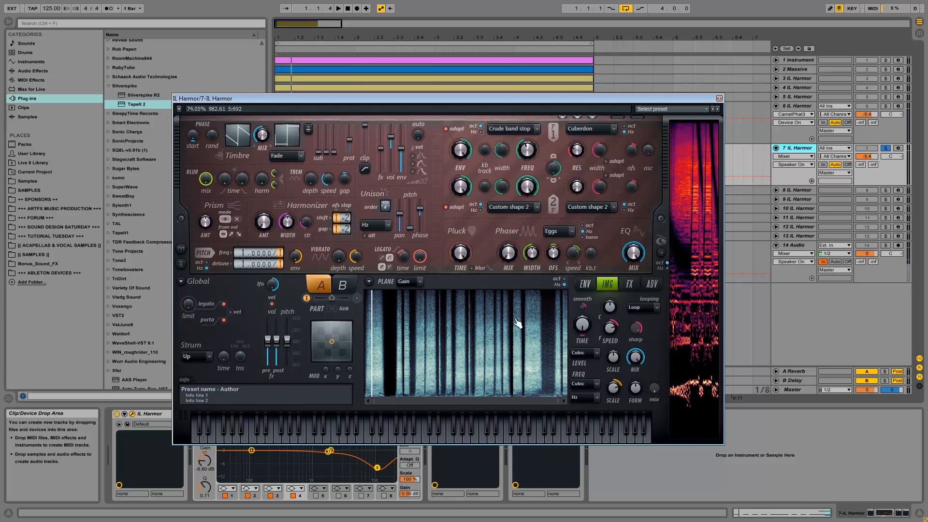
drag(583, 324, 721, 423)
right_click(580, 319)
click(596, 321)
Examine the image time offset's LFO articulator on track 7, return to the image view and audition the sound.
right_click(579, 317)
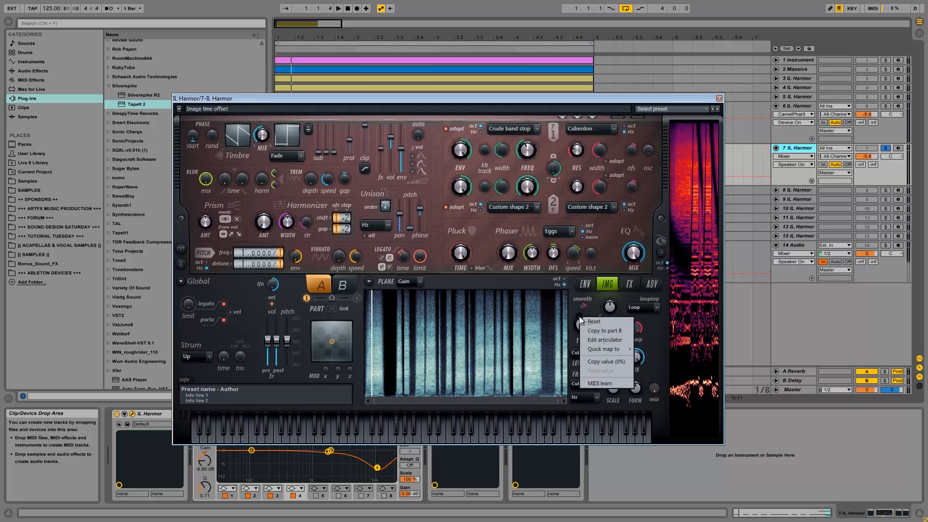
click(601, 341)
drag(661, 317, 663, 341)
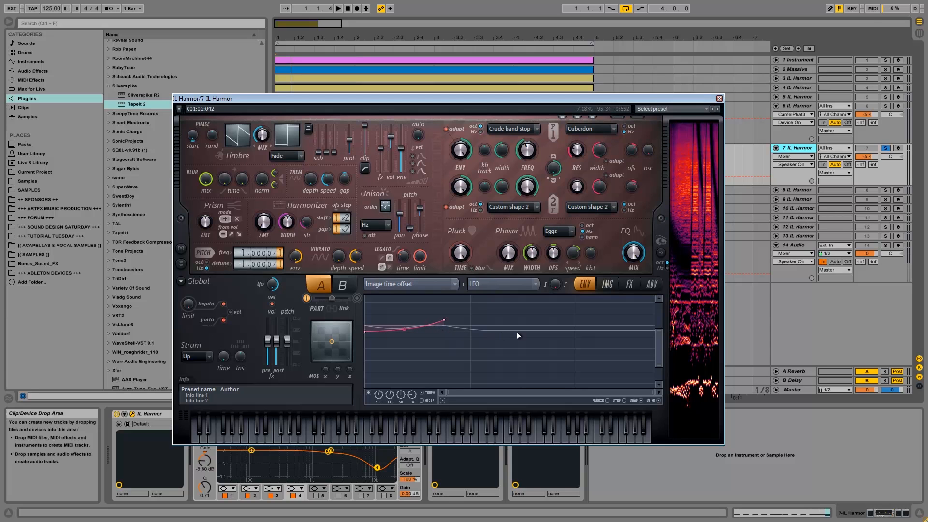
click(612, 286)
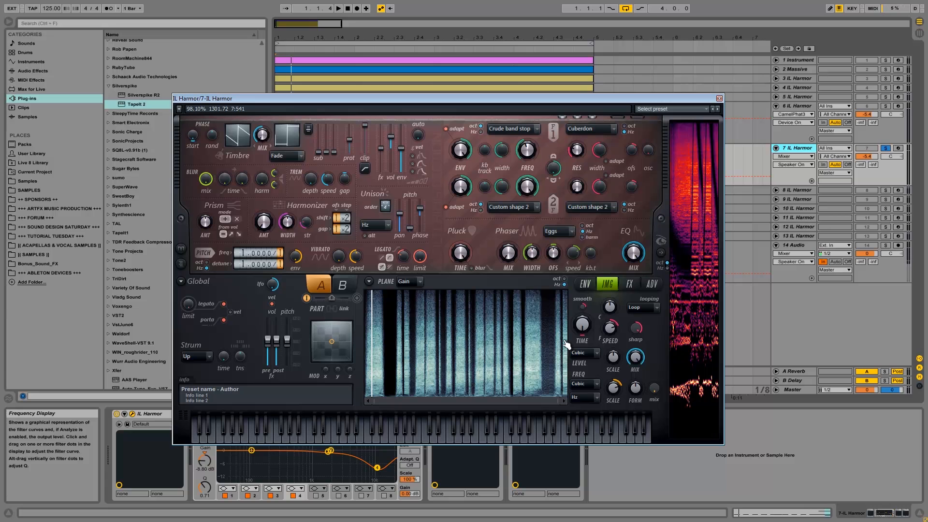
key(space)
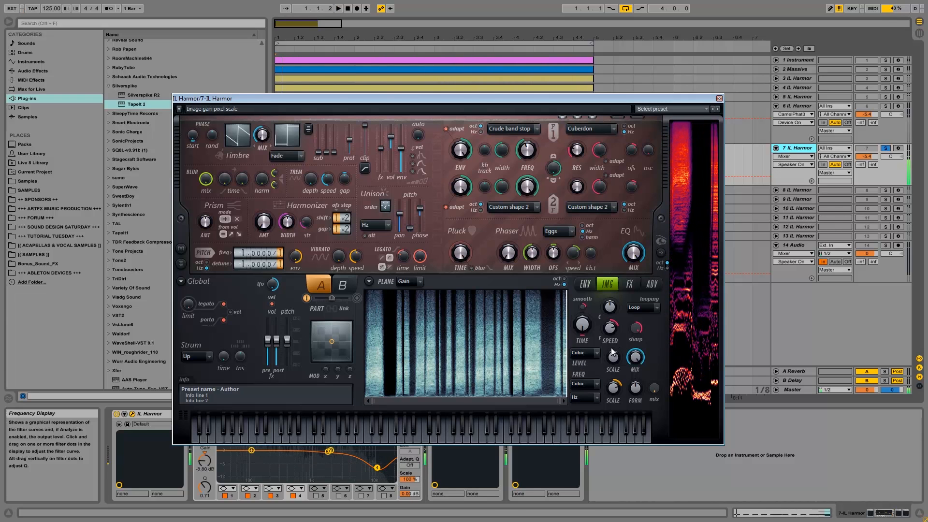
Show track 7's Harmor effects, try another distortion type, restore Log, audition the sound and close the plug-in.
click(631, 286)
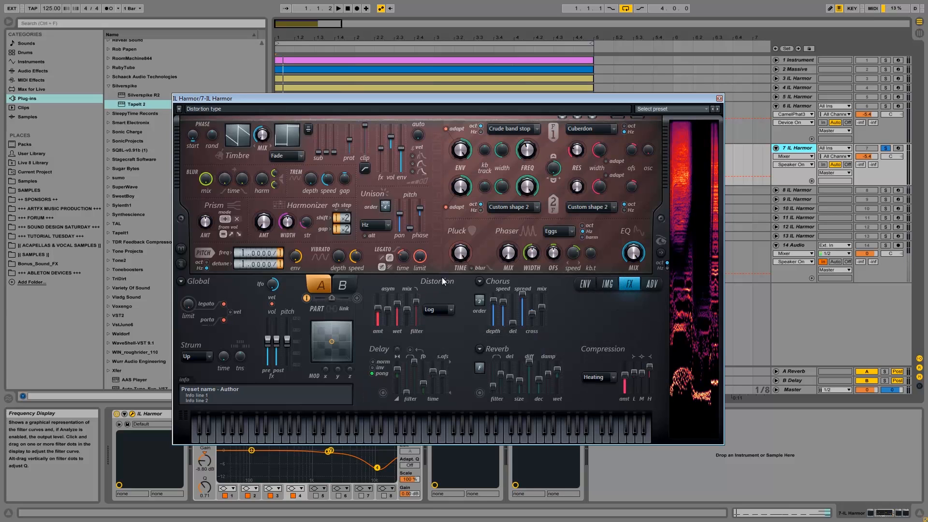
click(438, 312)
click(447, 390)
click(438, 310)
click(434, 329)
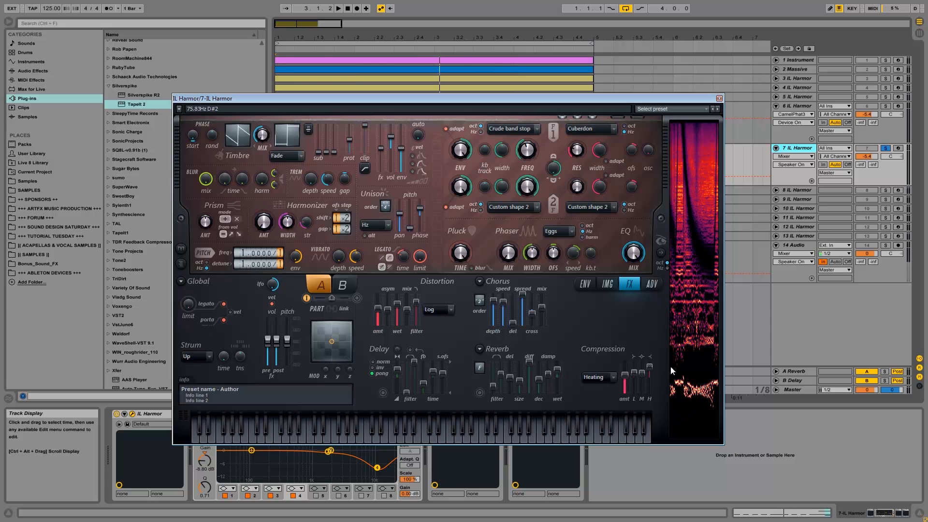
key(space)
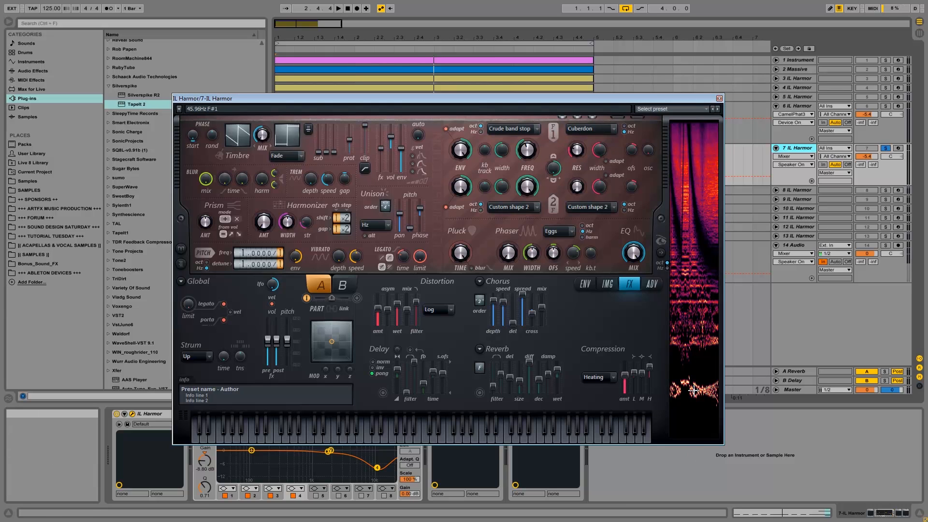
click(720, 98)
Select, unfold and solo track 8 IL Harmor and audition it with its Harmor image view open.
click(797, 189)
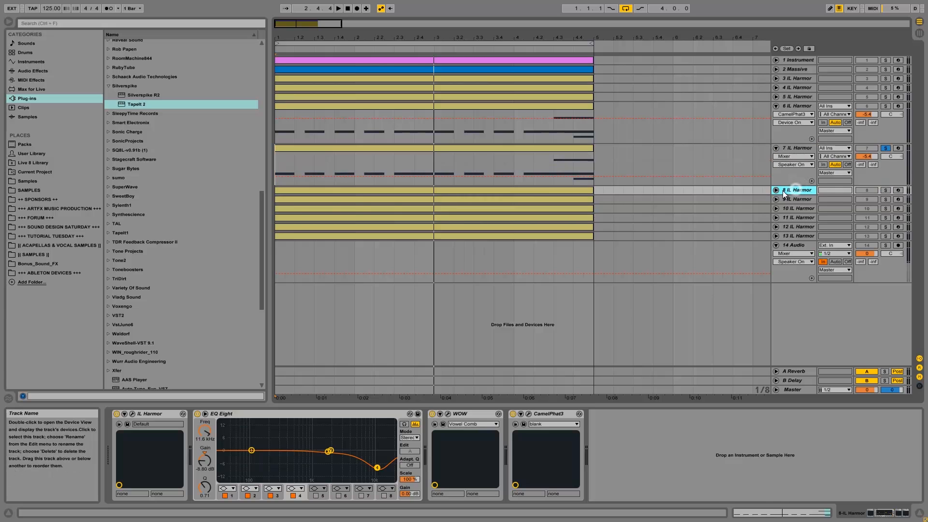
click(777, 190)
click(885, 190)
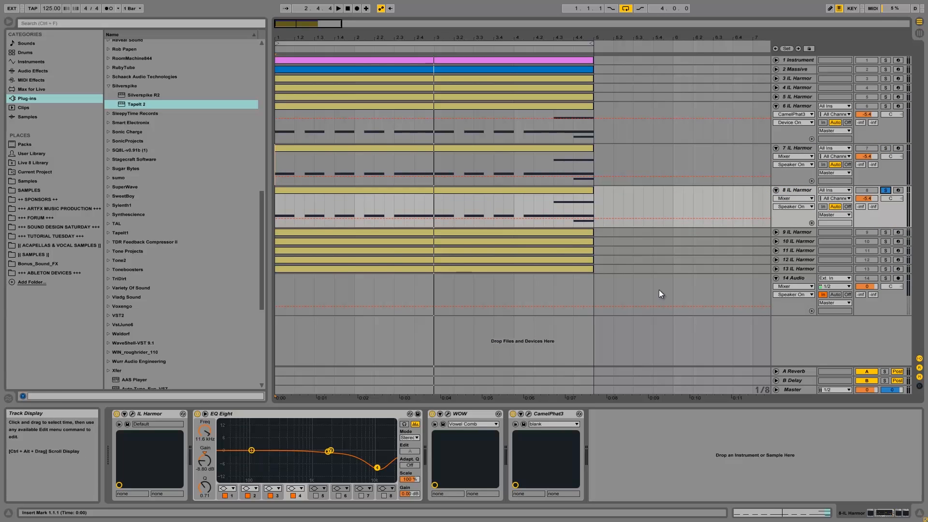
click(132, 413)
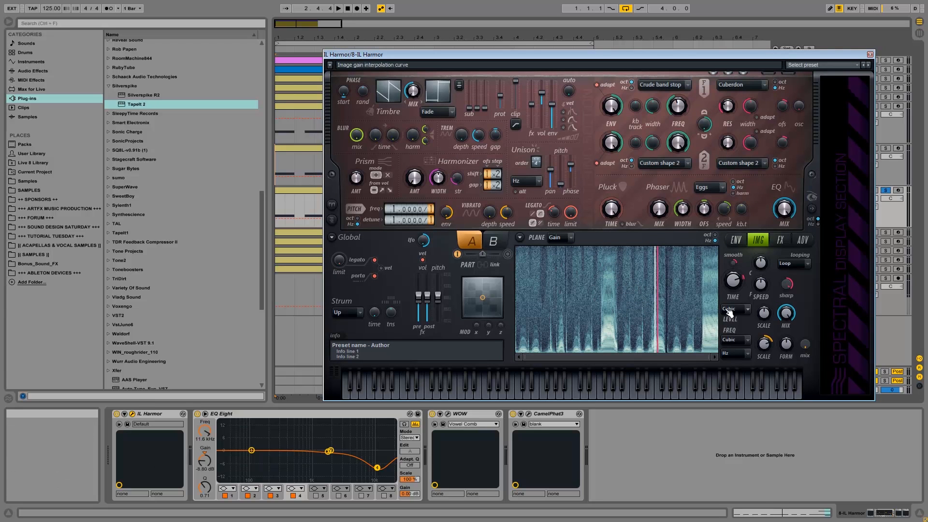
key(space)
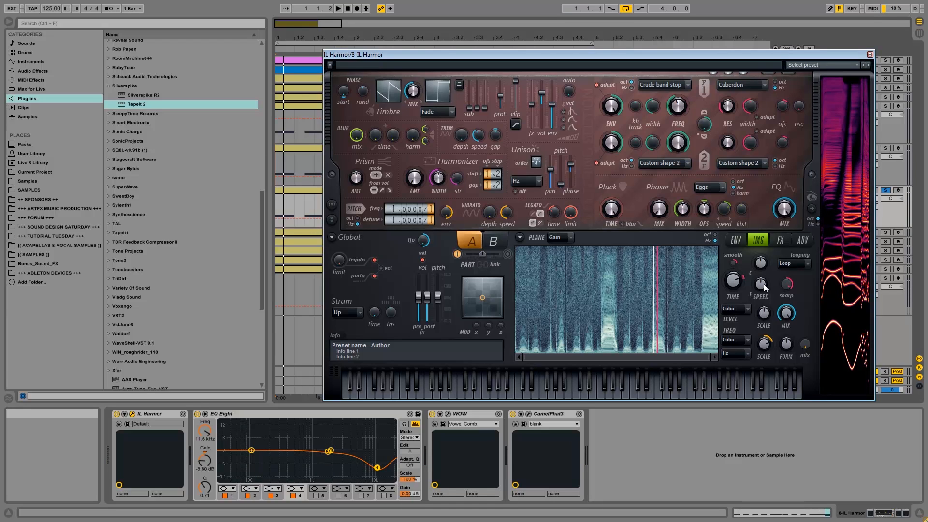
Examine the LFO articulator of the image time offset in track 8's Harmor and return to the image view.
right_click(735, 283)
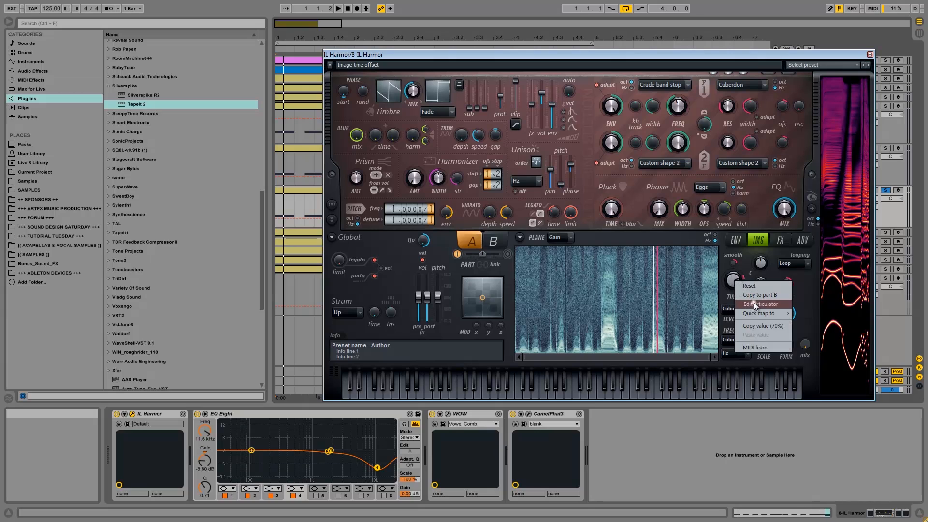
click(753, 303)
drag(810, 281, 823, 298)
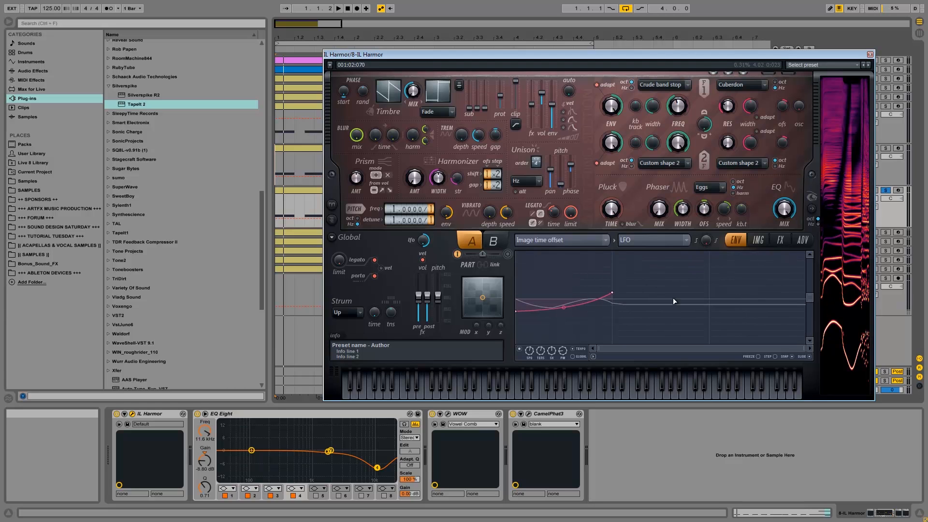
click(759, 240)
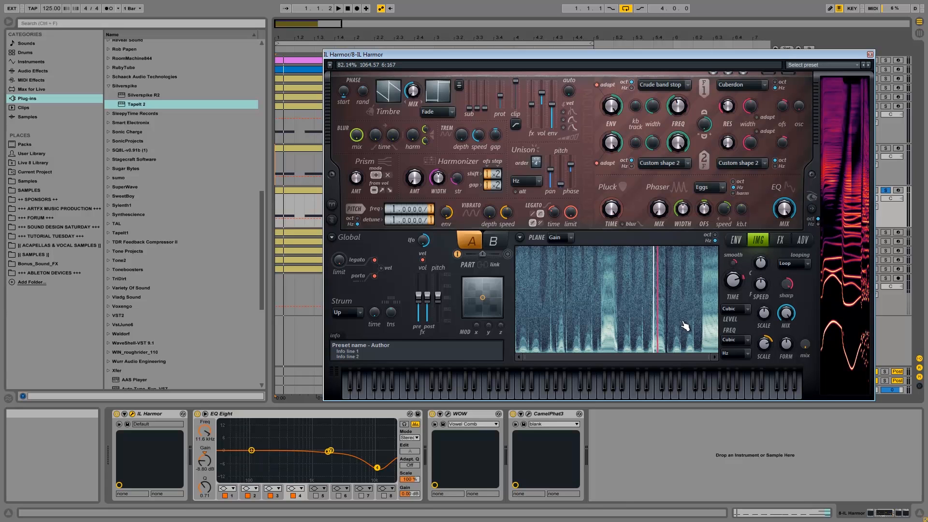
Audition track 8 repeatedly, examine its Harmor effects and image views, and close the plug-in.
key(space)
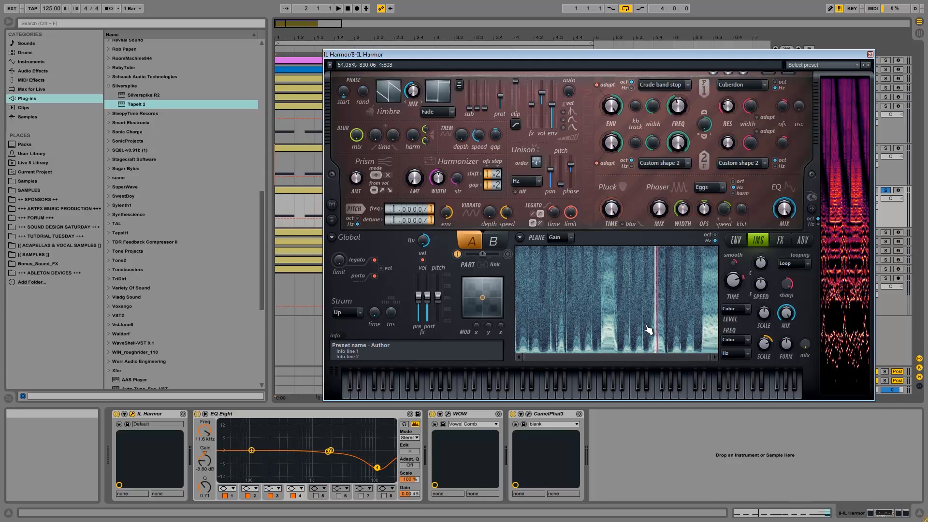
key(space)
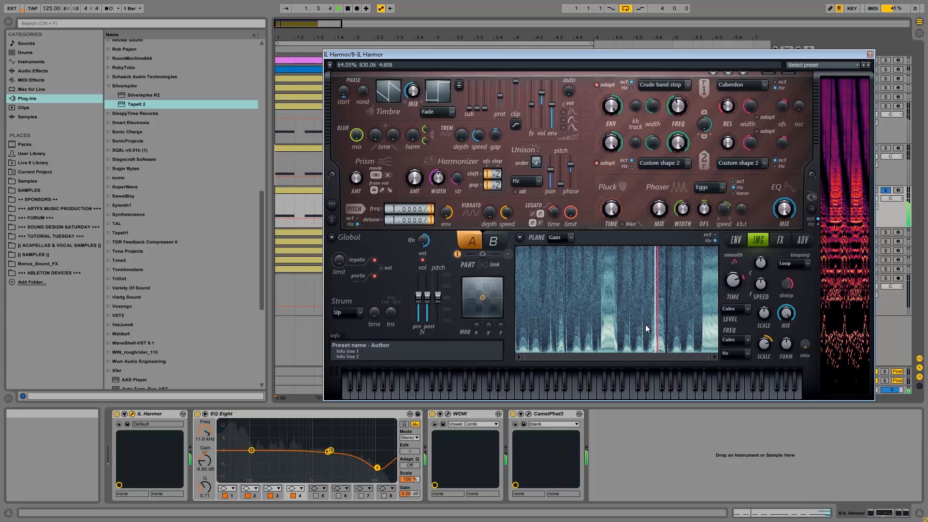
key(space)
click(781, 240)
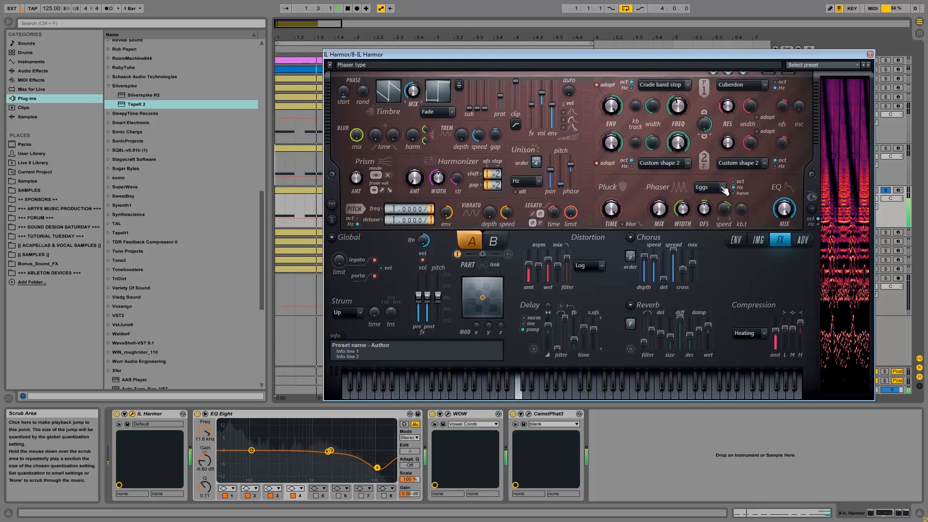
click(759, 240)
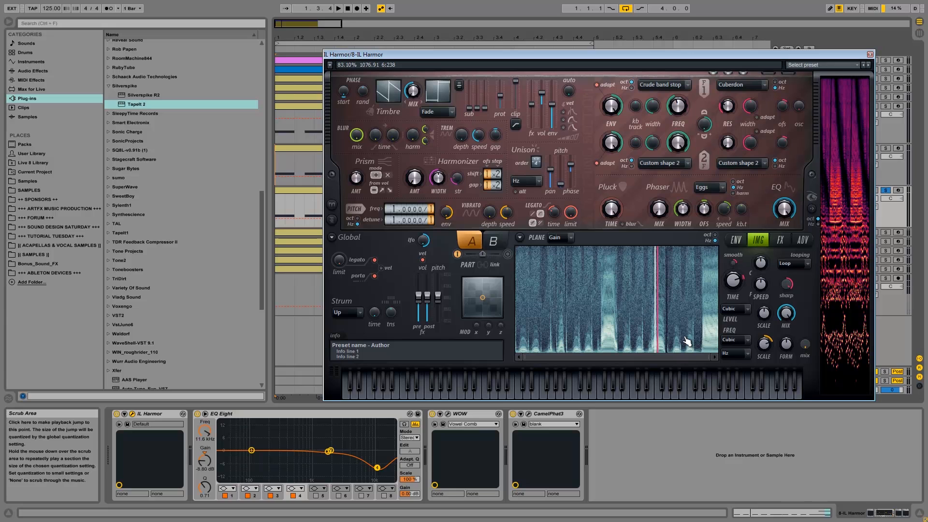
click(870, 54)
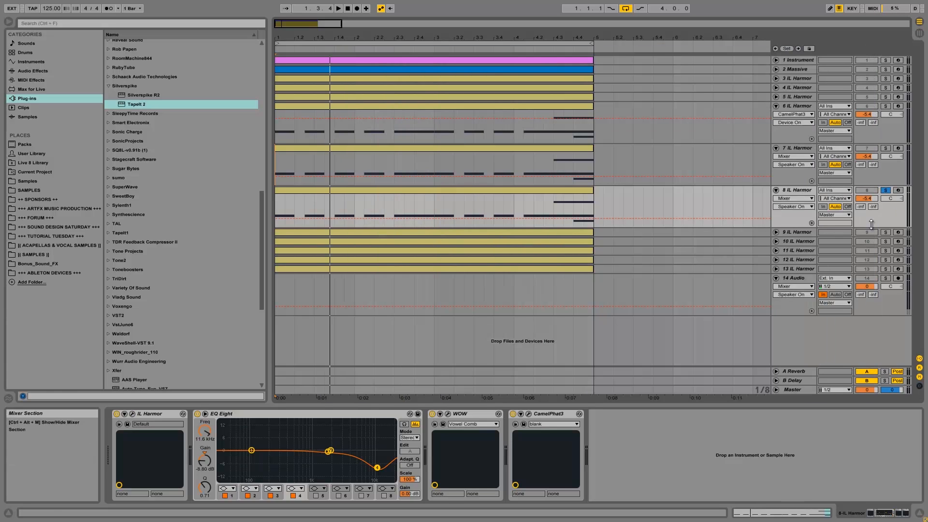
Solo, unfold and select track 9 IL Harmor, and fold tracks 6, 7 and 8.
click(887, 233)
click(775, 231)
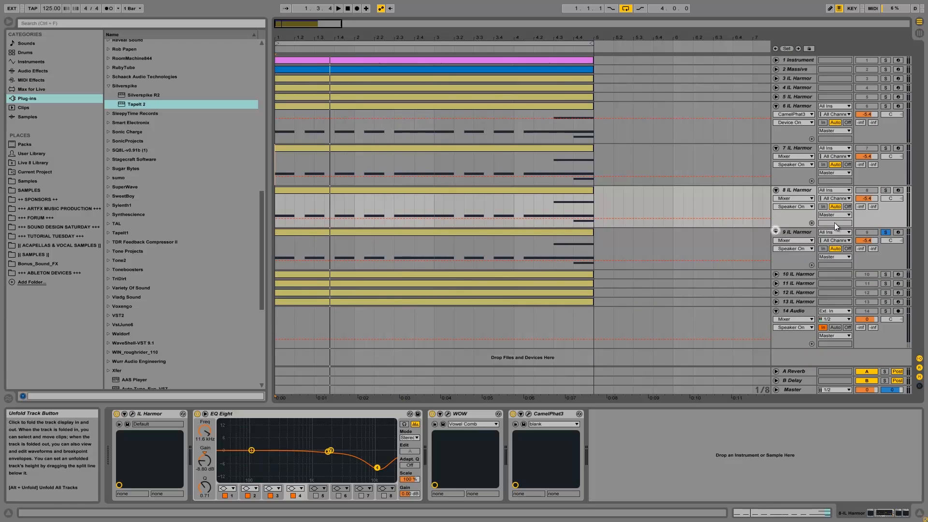
click(776, 190)
click(776, 148)
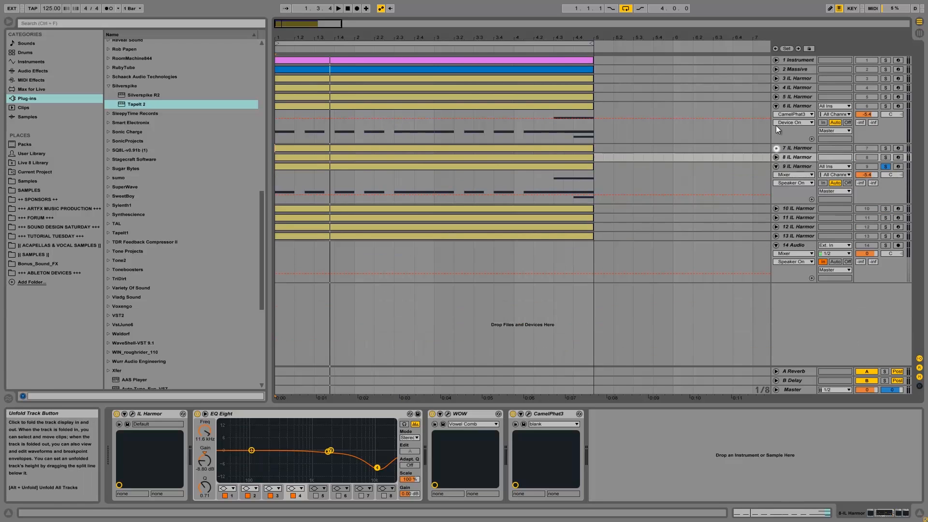
click(776, 105)
click(794, 133)
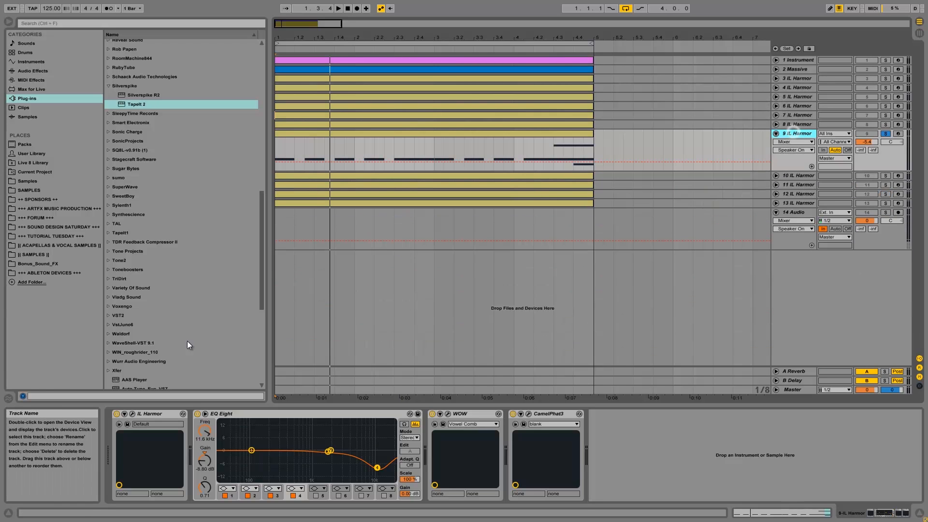
Open track 9's Harmor, examine its effects view and return to its image view.
click(132, 414)
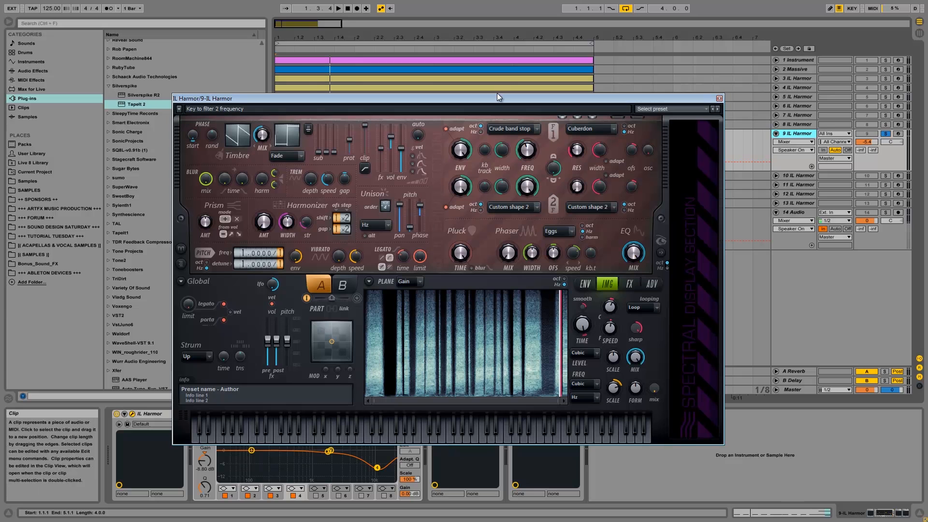
drag(483, 106, 648, 42)
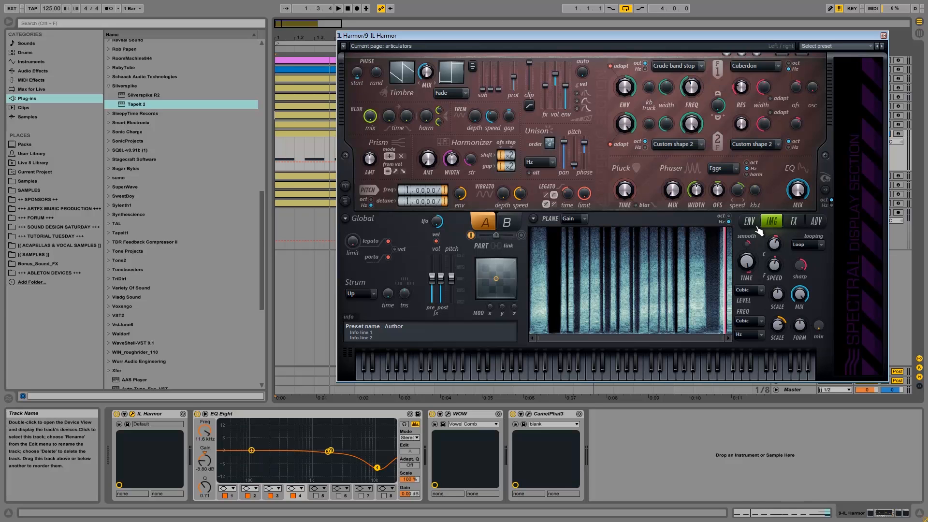
click(794, 221)
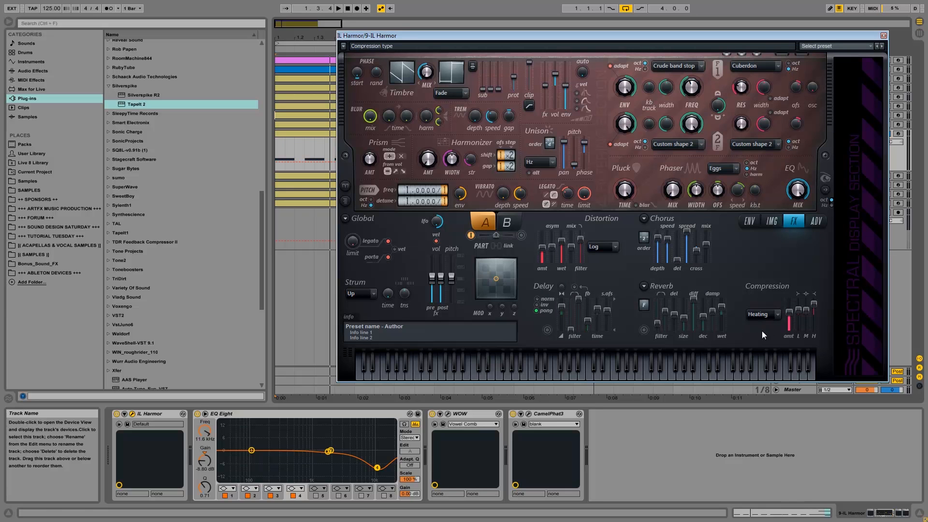
click(772, 221)
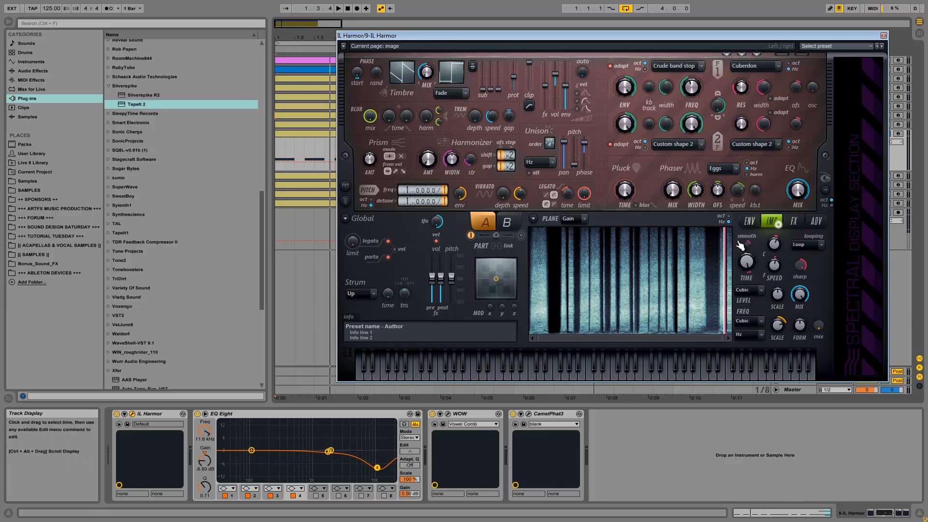
Audition track 9 with its Harmor image view open, stop playback and close the plug-in.
key(space)
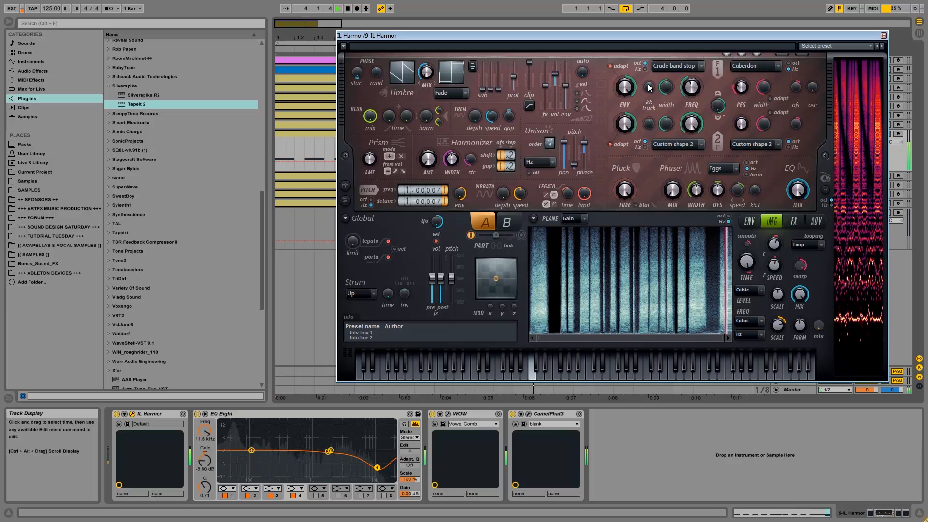
drag(625, 35, 594, 197)
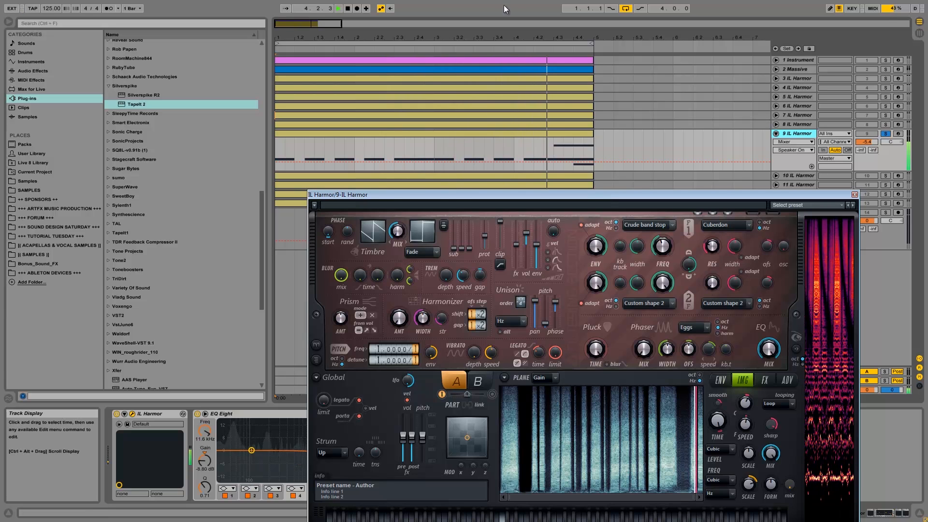
click(348, 9)
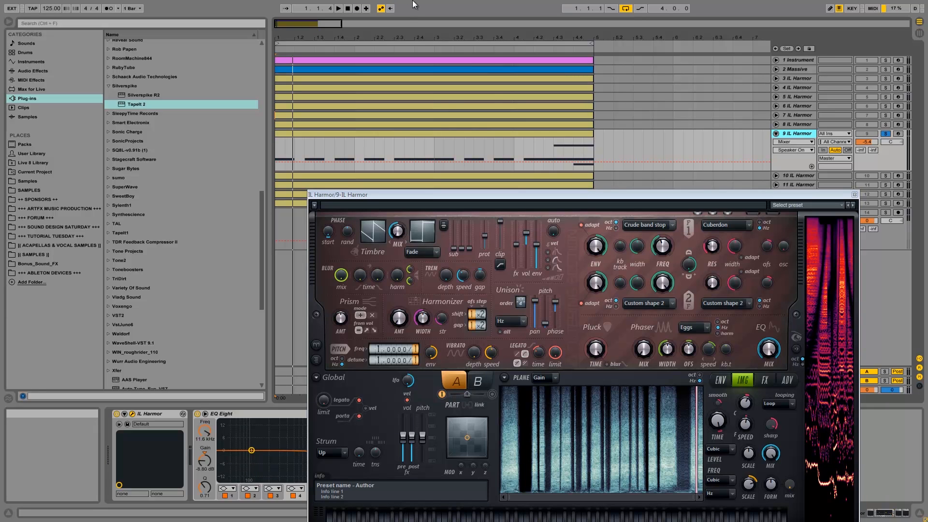
key(space)
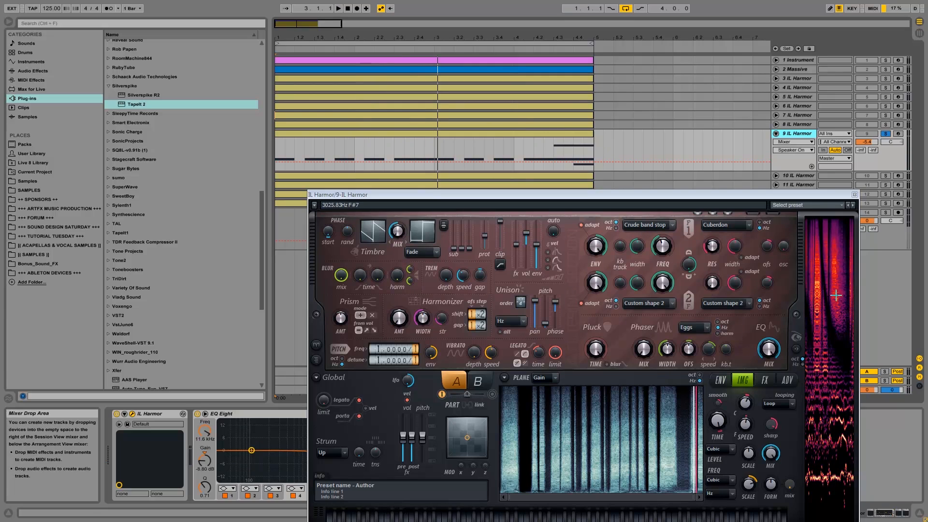
click(855, 194)
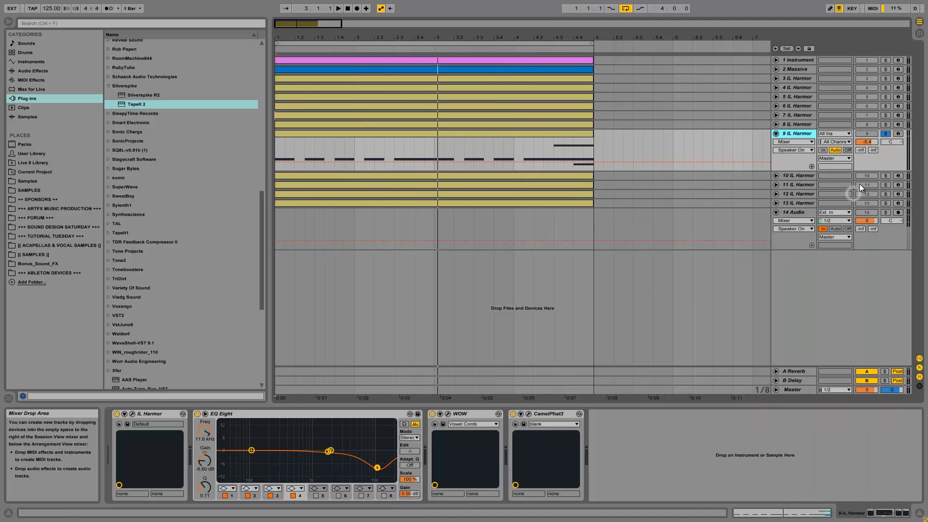
Solo, unfold and select track 10 IL Harmor, fold track 9, and place the insert marker at 1.1.1.
click(884, 175)
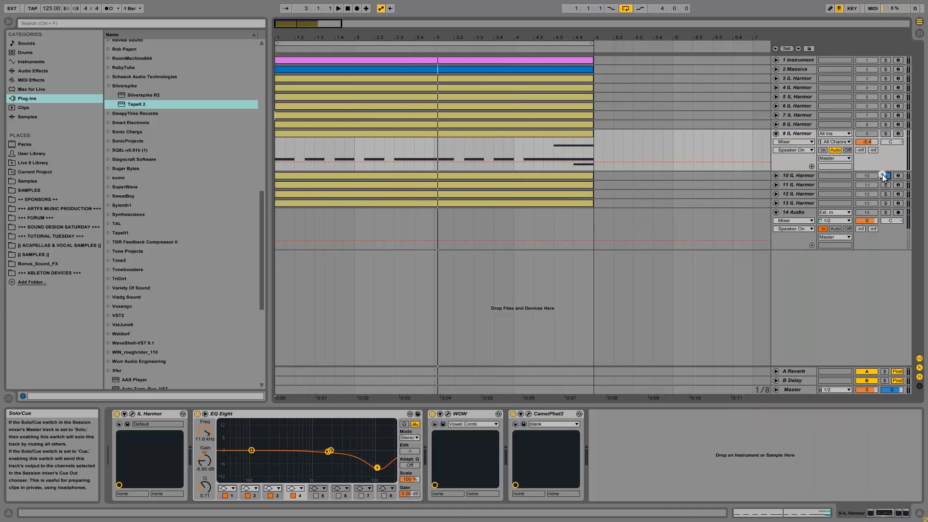
click(777, 175)
click(777, 134)
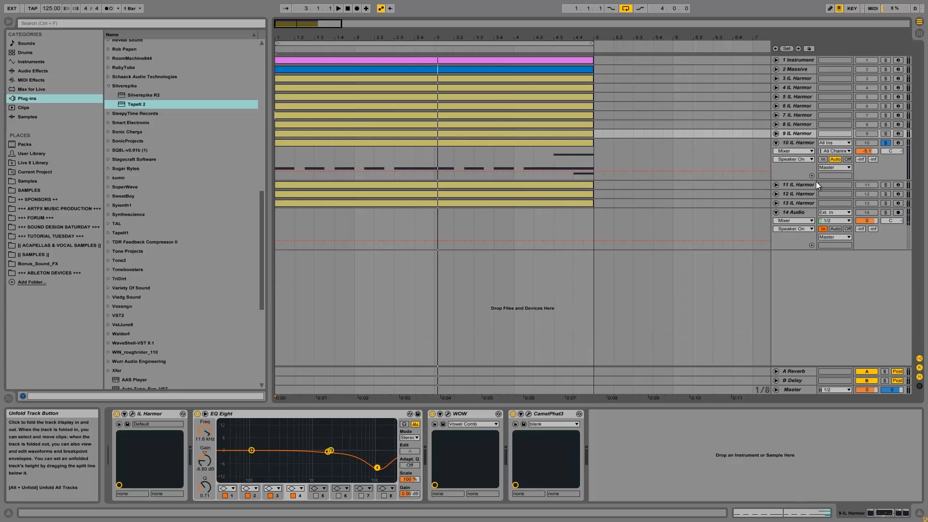
click(809, 143)
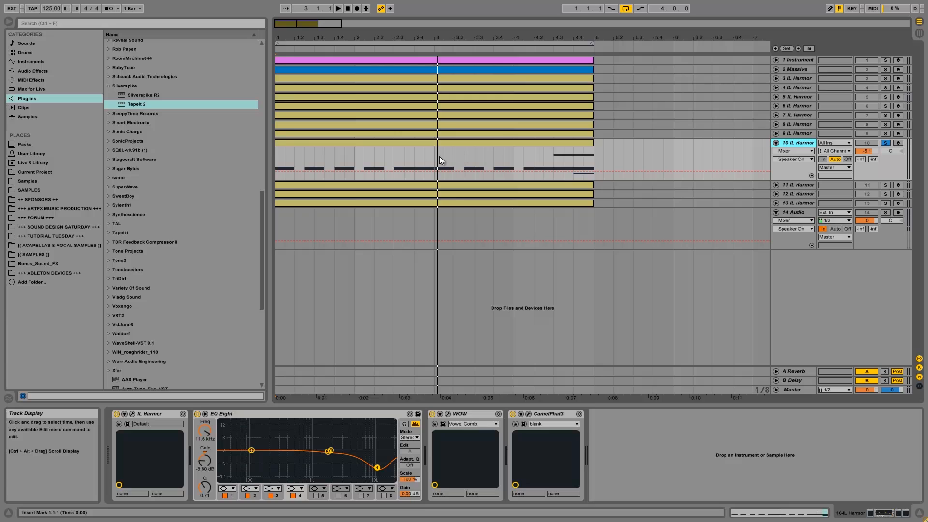
click(279, 161)
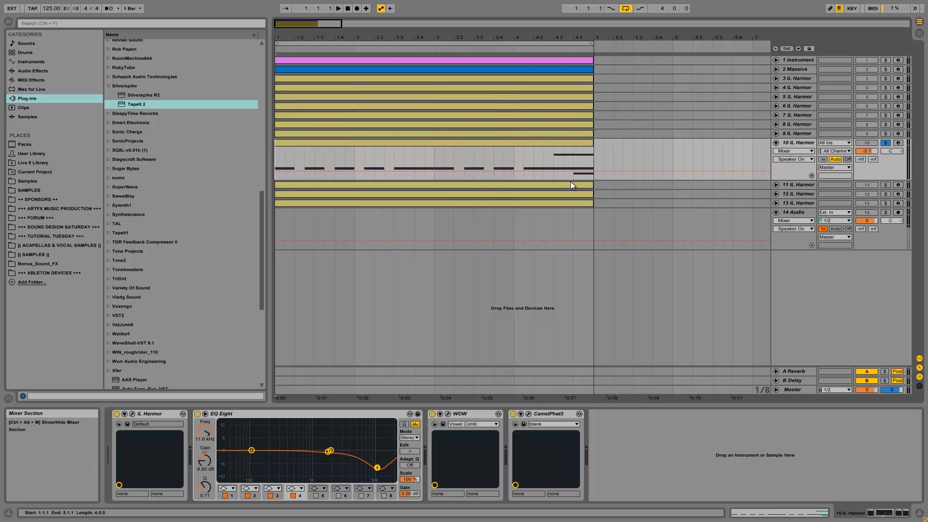
Examine the image and effects views of track 10's Harmor, audition the track and close the plug-in.
click(131, 414)
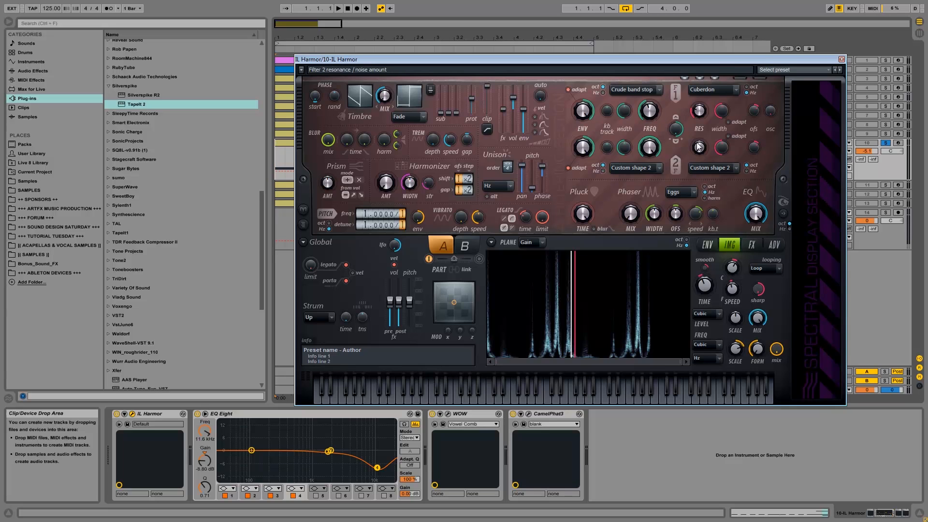
click(751, 245)
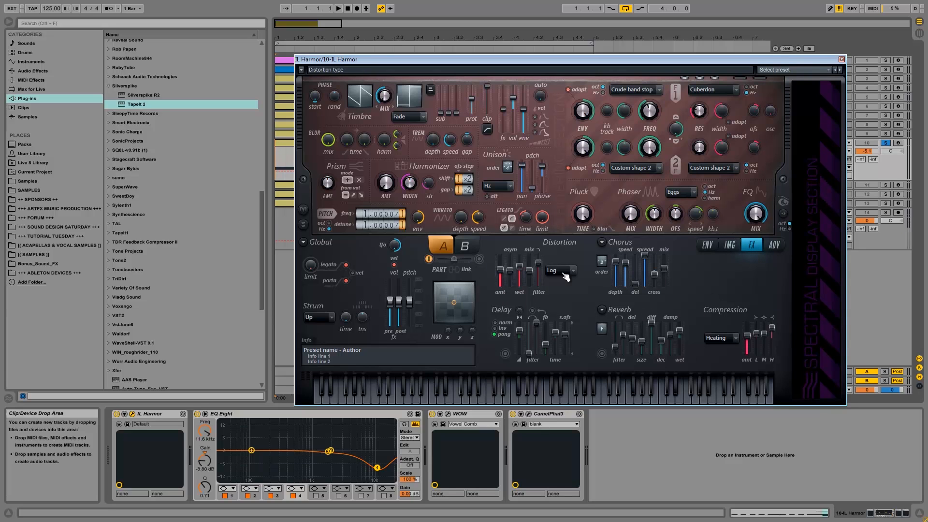
click(731, 247)
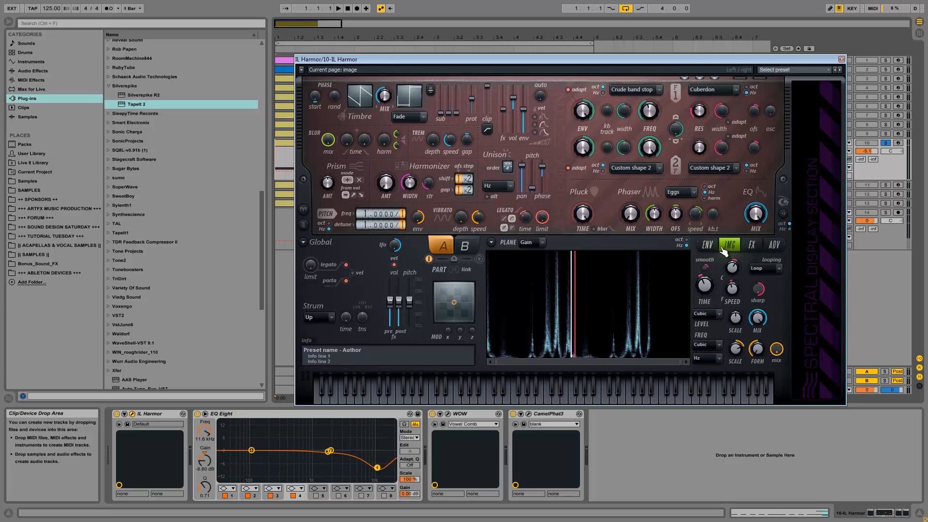
key(space)
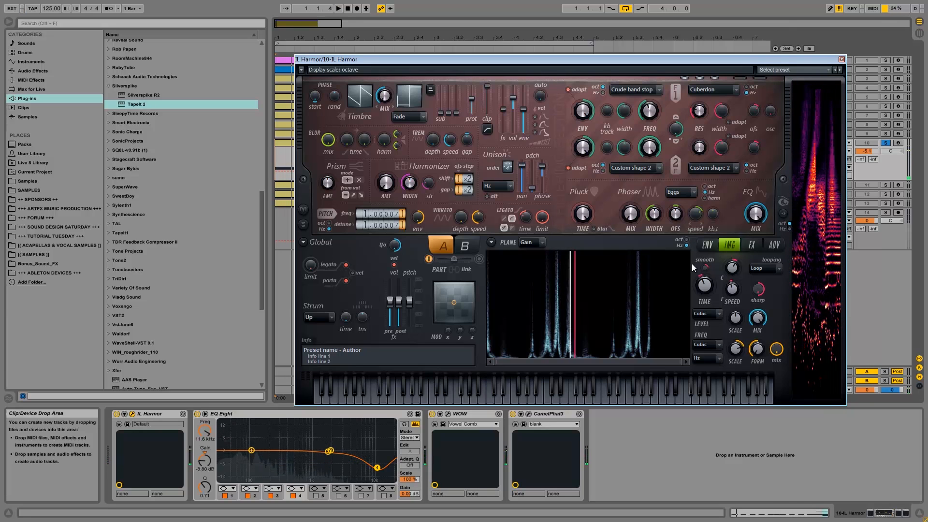
click(841, 59)
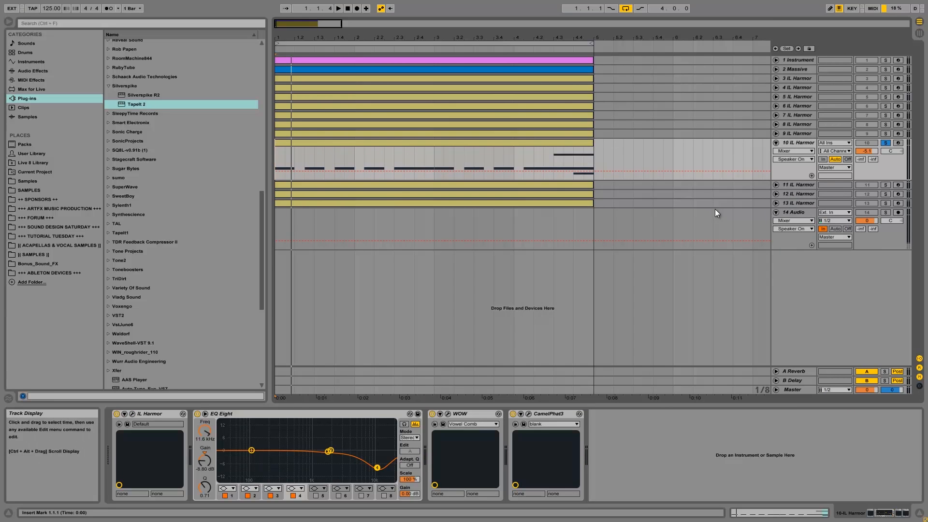
Unfold and solo track 11 IL Harmor, and fold track 10.
click(777, 185)
click(886, 185)
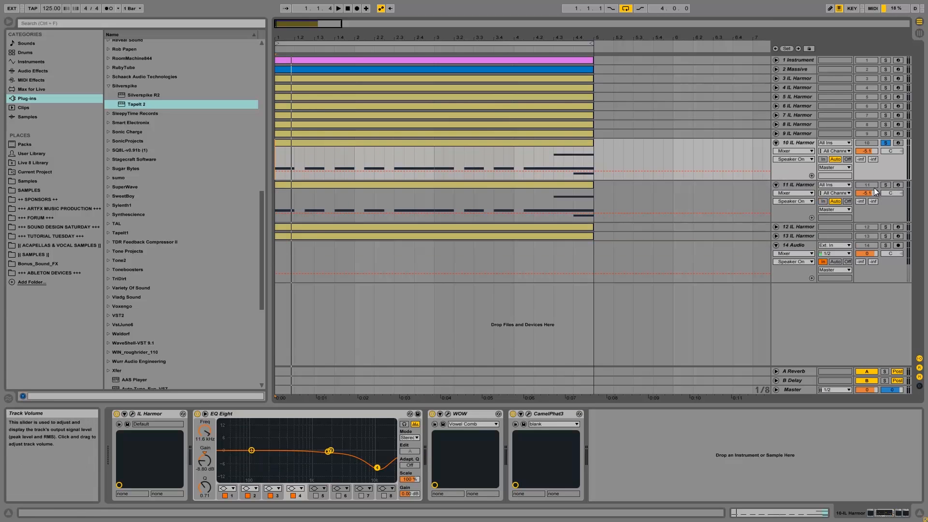
click(776, 143)
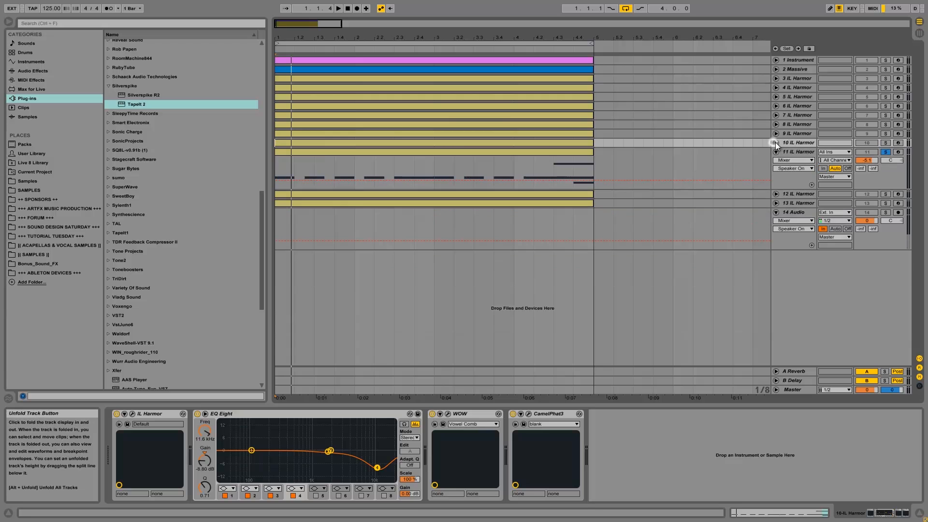
Open track 10's Harmor and briefly audition the soloed track 11 with the image view showing.
click(133, 415)
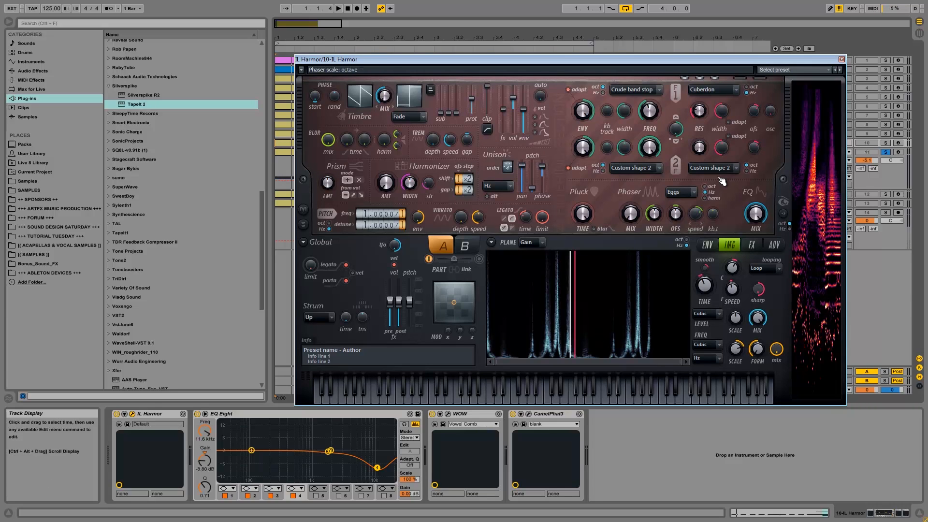
key(space)
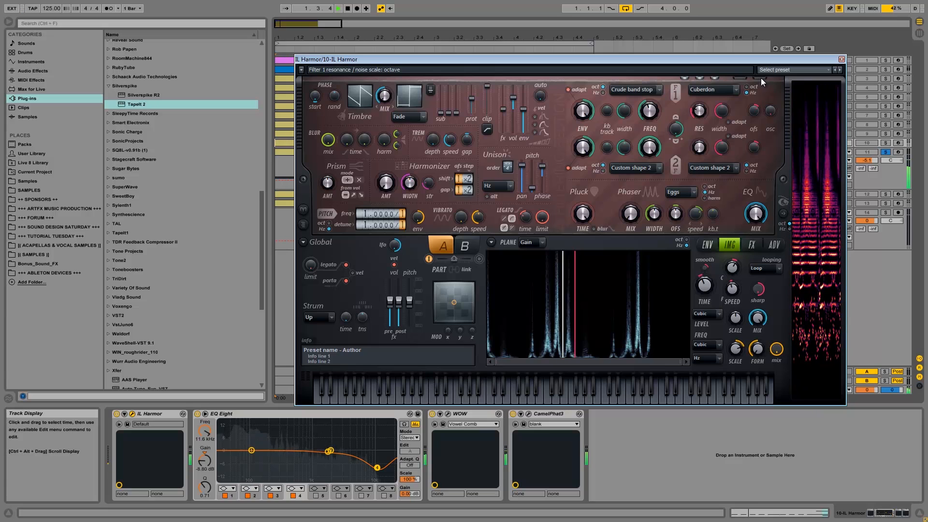
key(space)
Examine the open Harmor's effects and image views, audition track 11 again and close the plug-in.
click(751, 245)
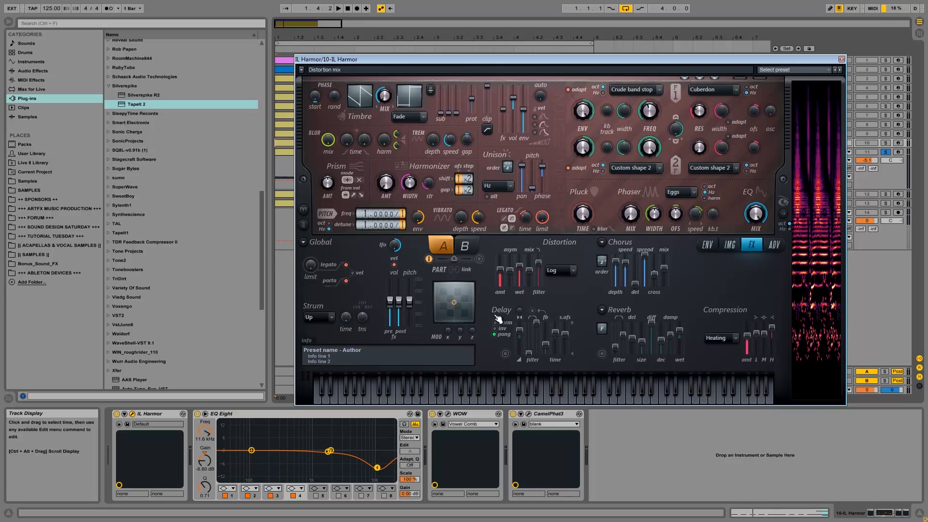
click(730, 245)
key(space)
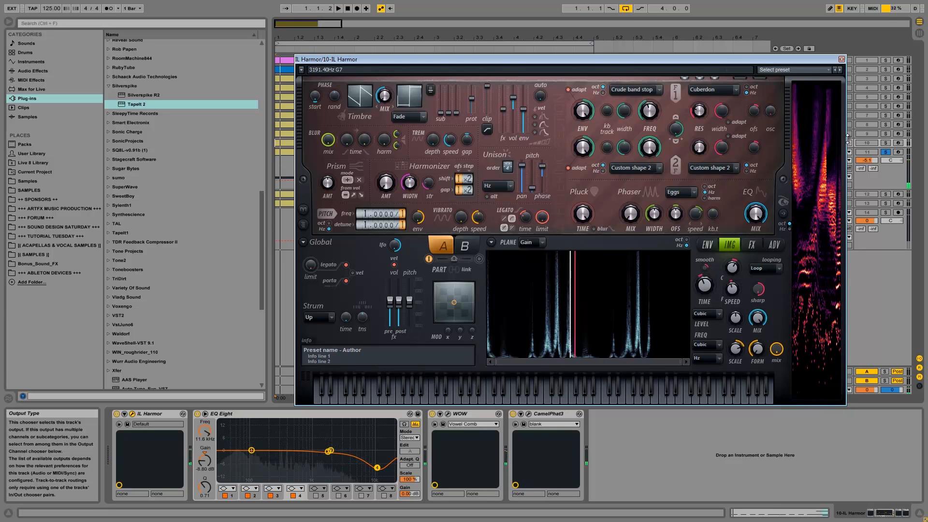
key(space)
click(842, 59)
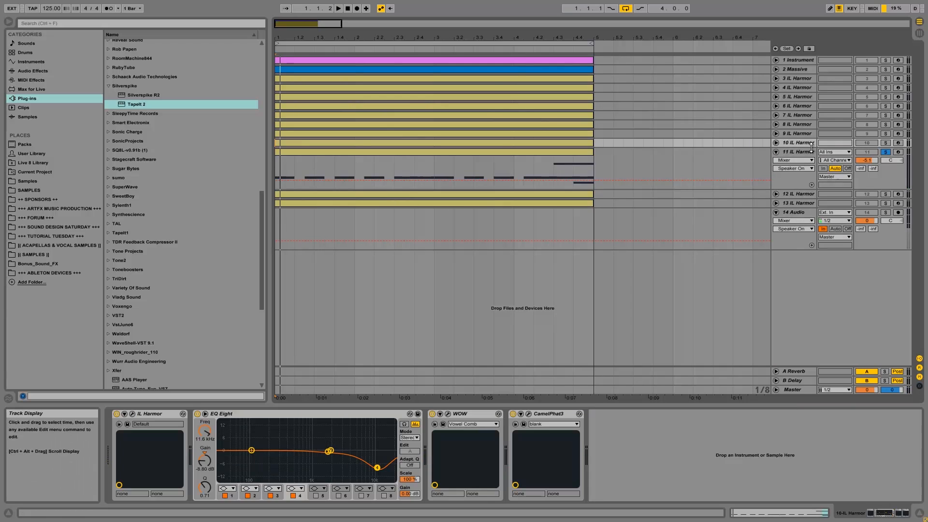
Fold track 11, and unfold, solo and select track 12 IL Harmor.
click(776, 151)
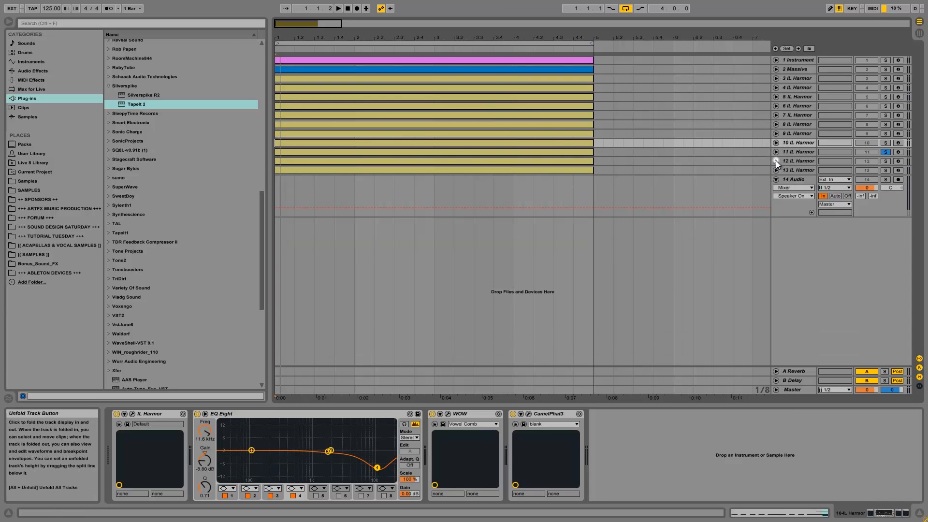
click(777, 161)
click(886, 161)
click(790, 161)
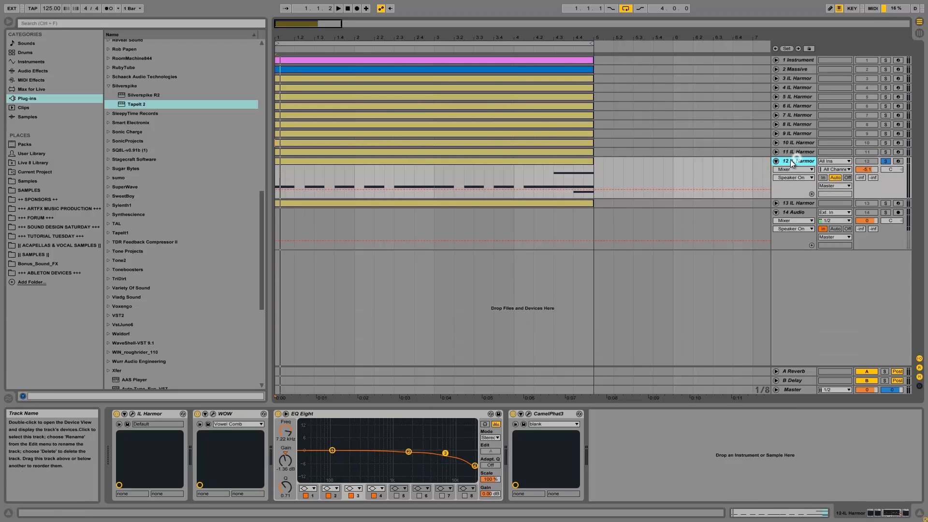
Open track 12's Harmor, examine the LFO articulator of its image time offset and close the plug-in.
click(131, 415)
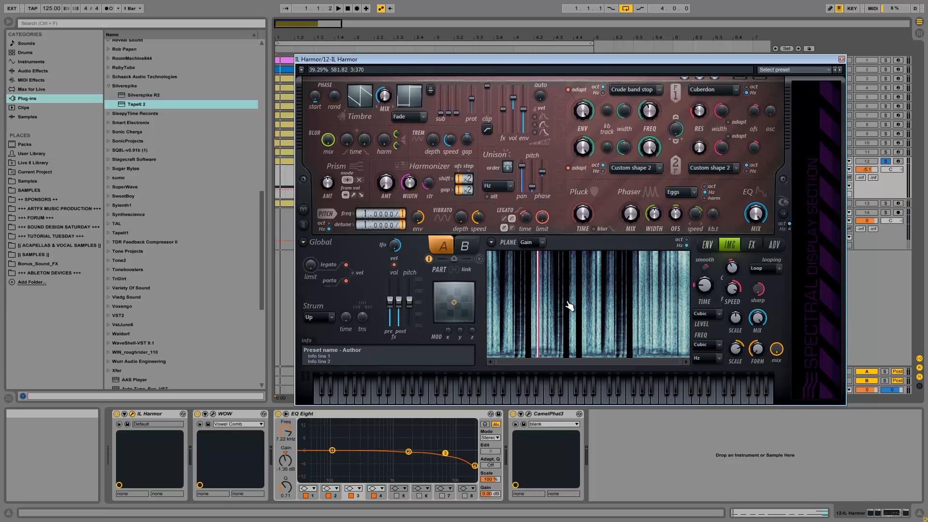
right_click(700, 286)
click(719, 305)
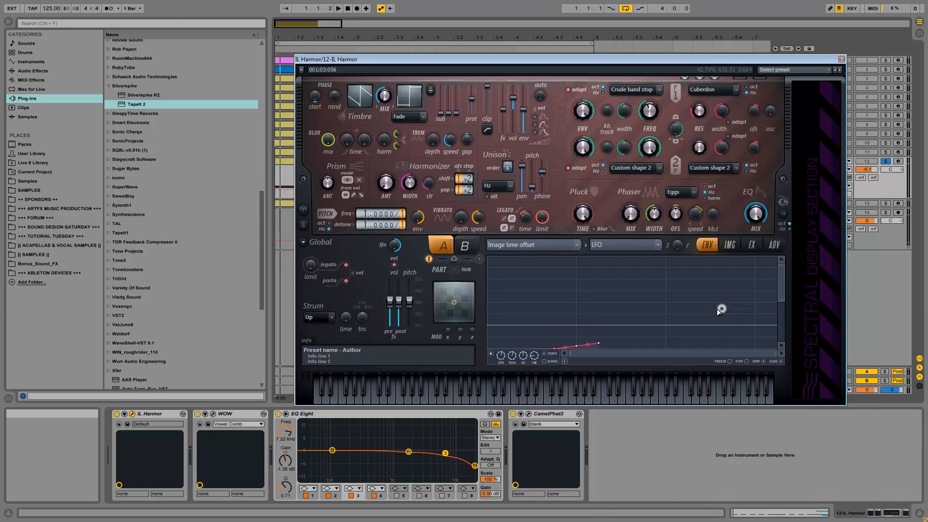
drag(781, 274, 784, 292)
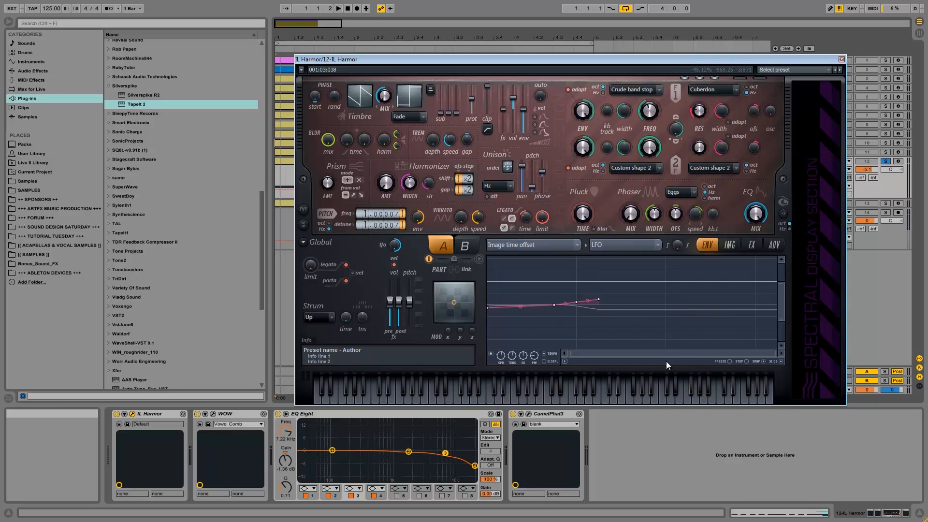
drag(666, 352, 576, 354)
click(841, 60)
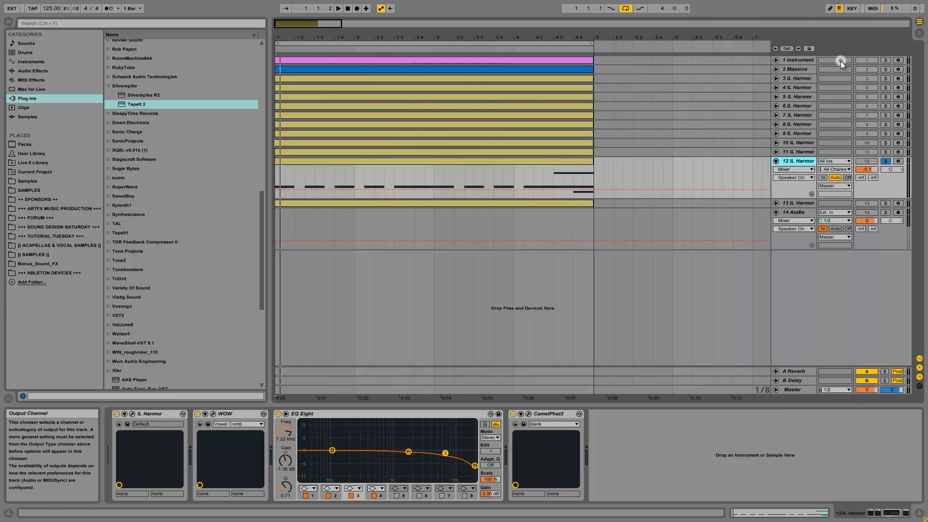
Reopen track 12's Harmor, audition the track, return to the image view and close the plug-in.
click(131, 414)
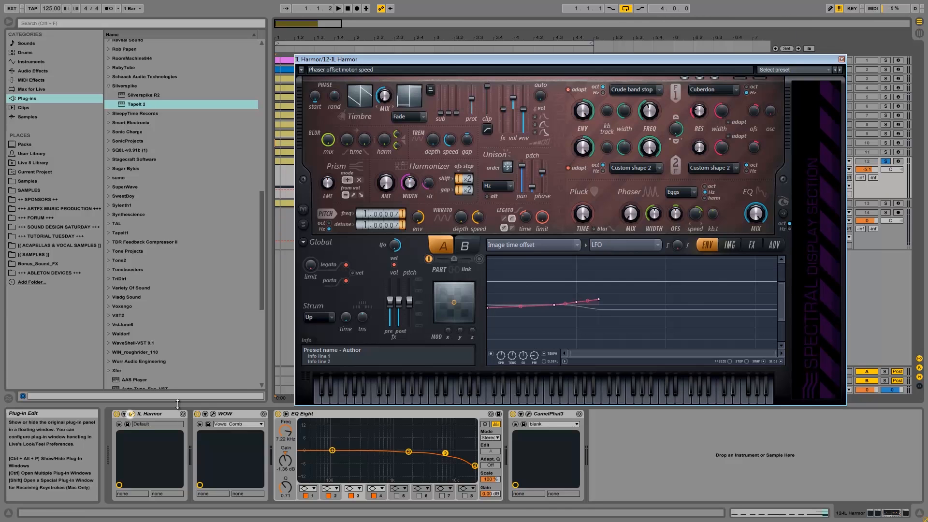
key(space)
click(729, 246)
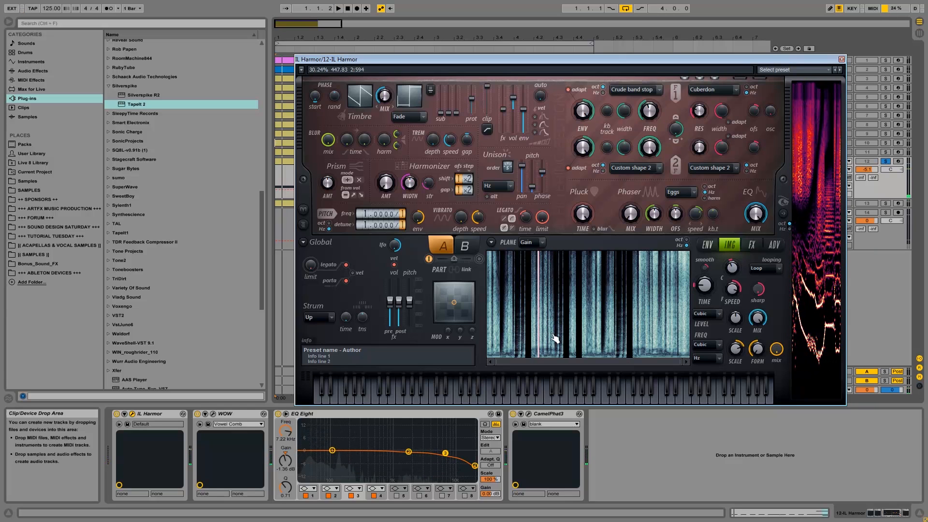
click(841, 59)
Place the insert marker at 4.1.1 on track 12 and audition the track from there.
click(516, 180)
key(space)
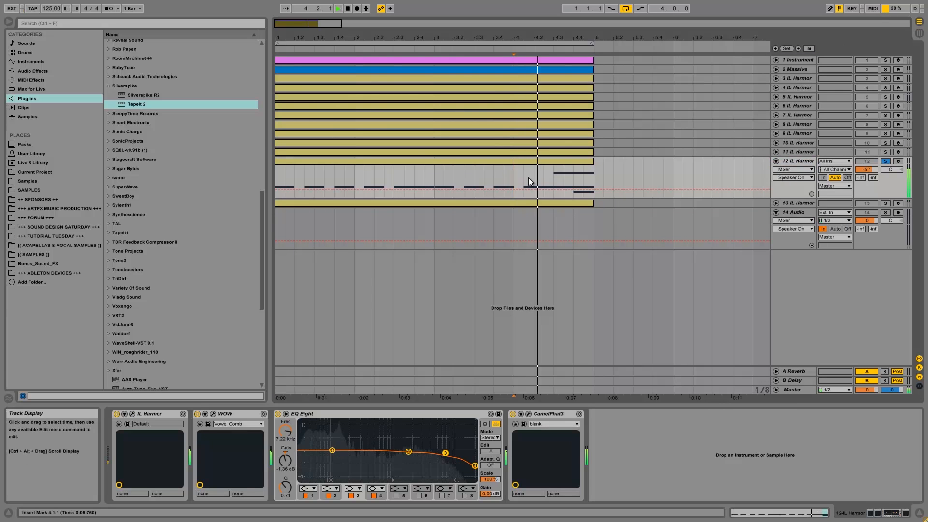
key(space)
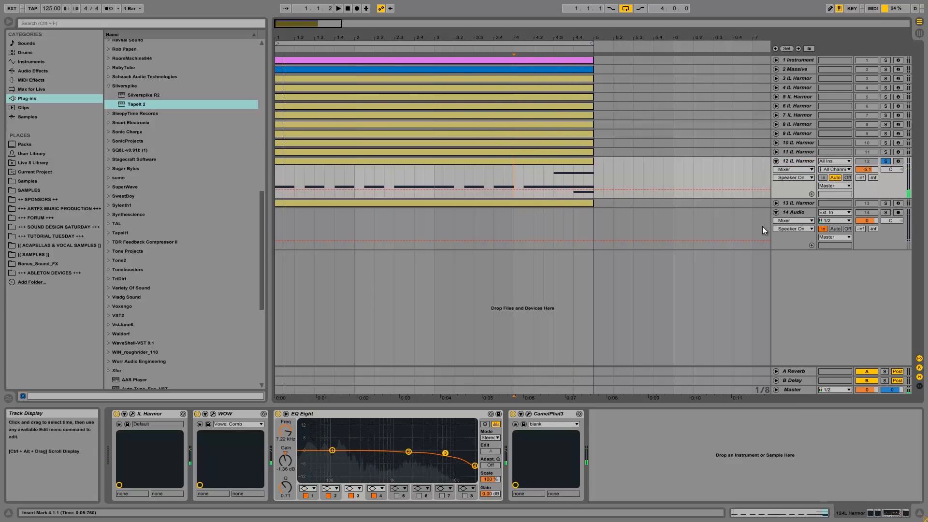
Fold track 12, and unfold, select and solo track 13 IL Harmor.
click(776, 161)
click(776, 170)
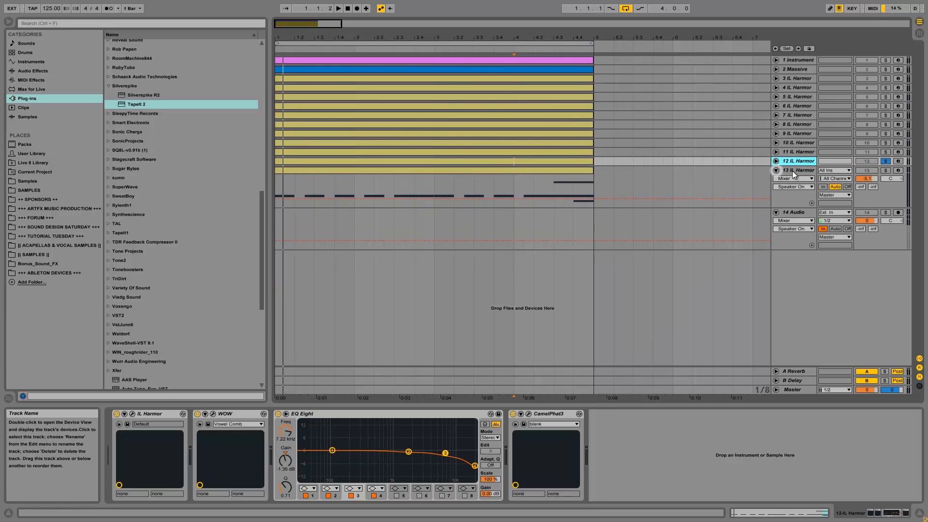
click(793, 172)
click(886, 170)
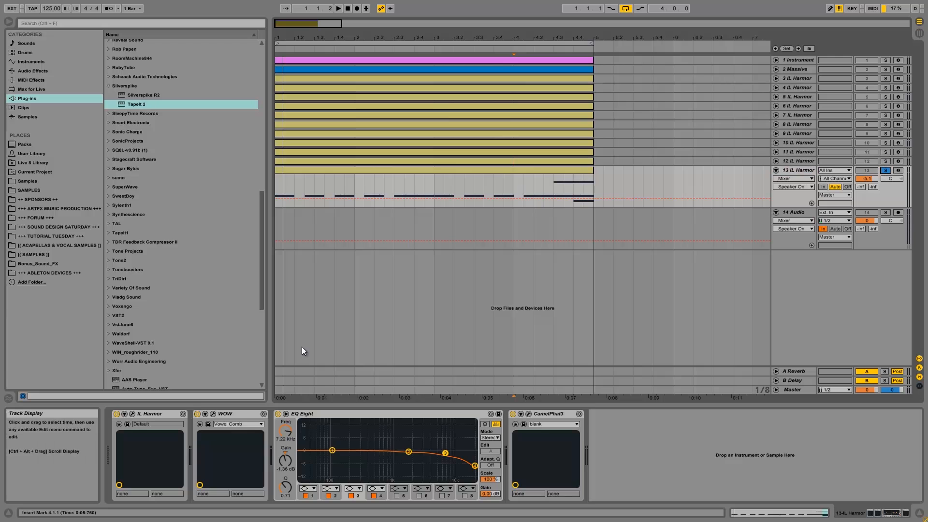
Open track 13's Harmor at its image sharpening setting, audition the track and close the plug-in.
click(132, 414)
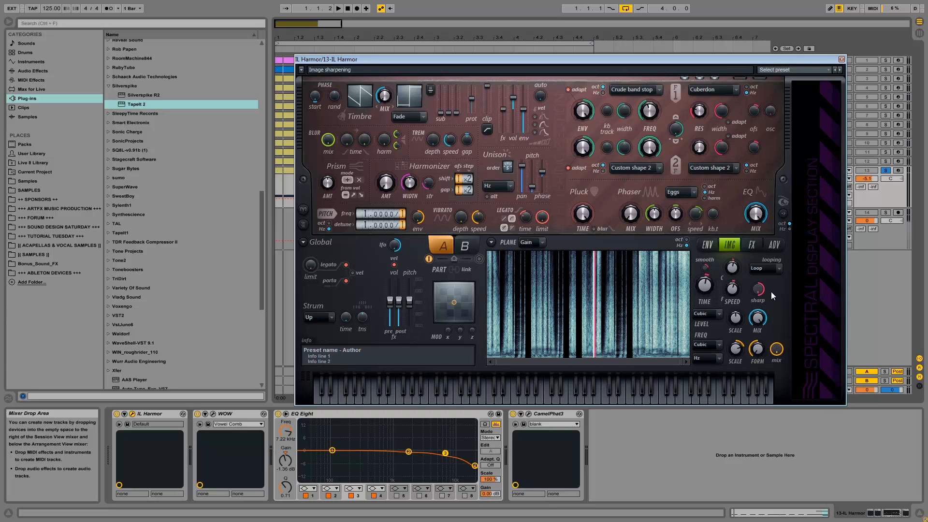
key(space)
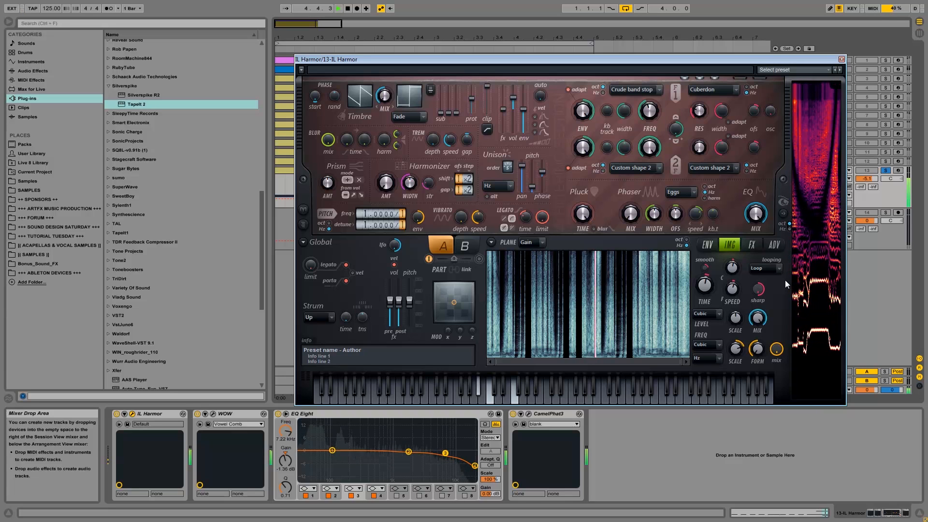
click(845, 61)
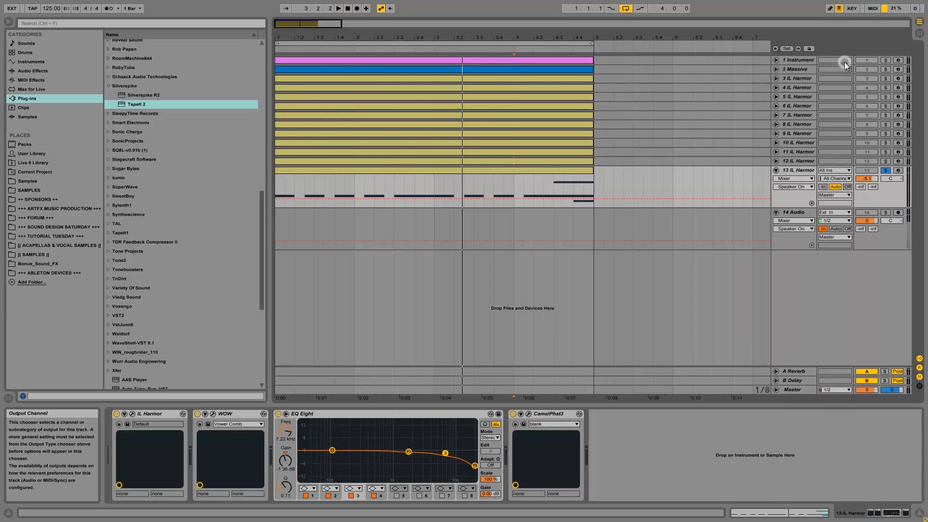
Unsolo and fold track 13, and select, unfold and solo track 1 Instrument.
click(886, 171)
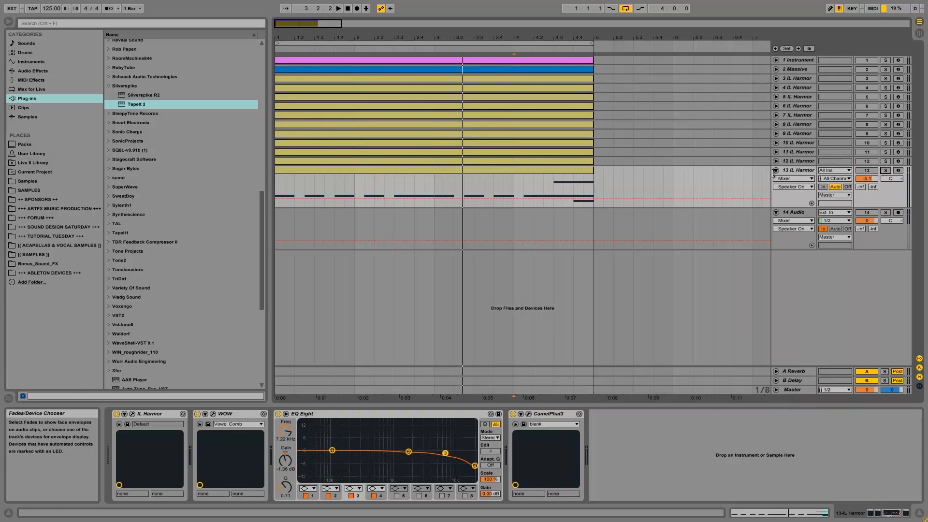
click(776, 171)
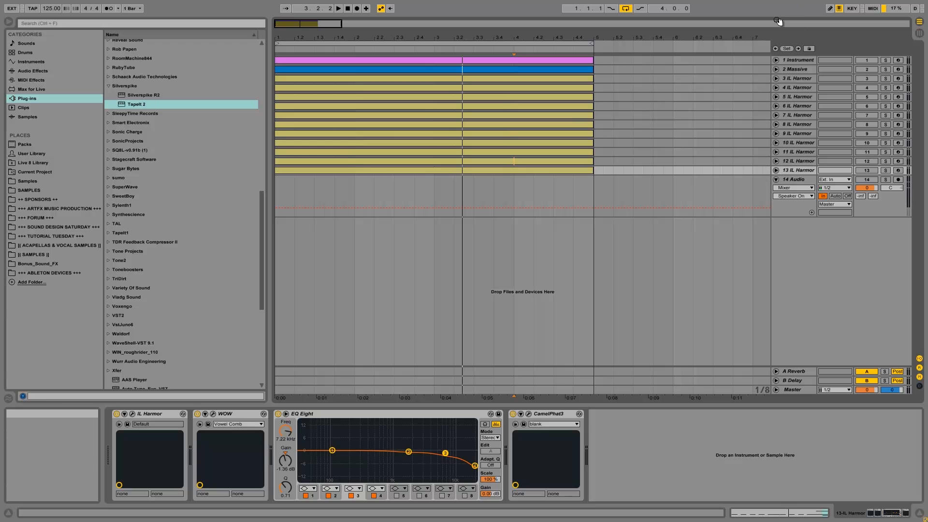
click(793, 60)
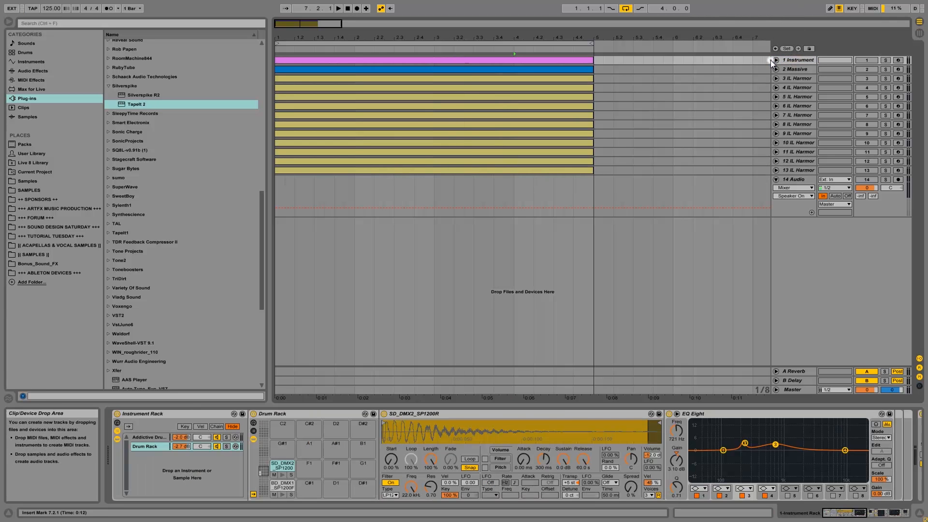
click(776, 60)
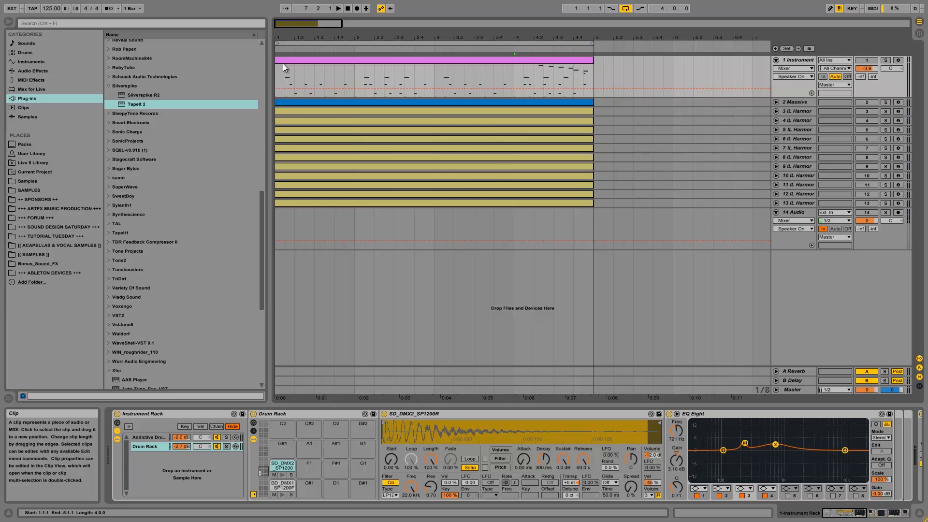
click(797, 58)
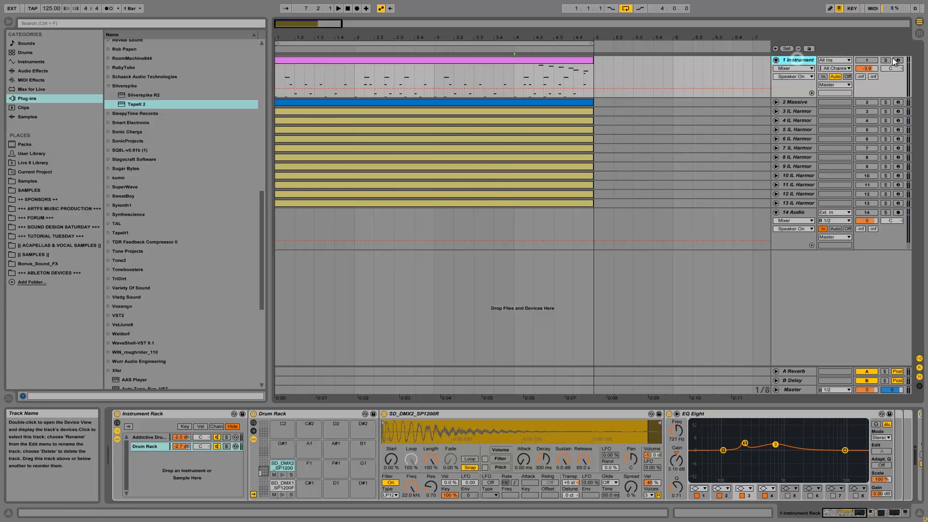
click(889, 59)
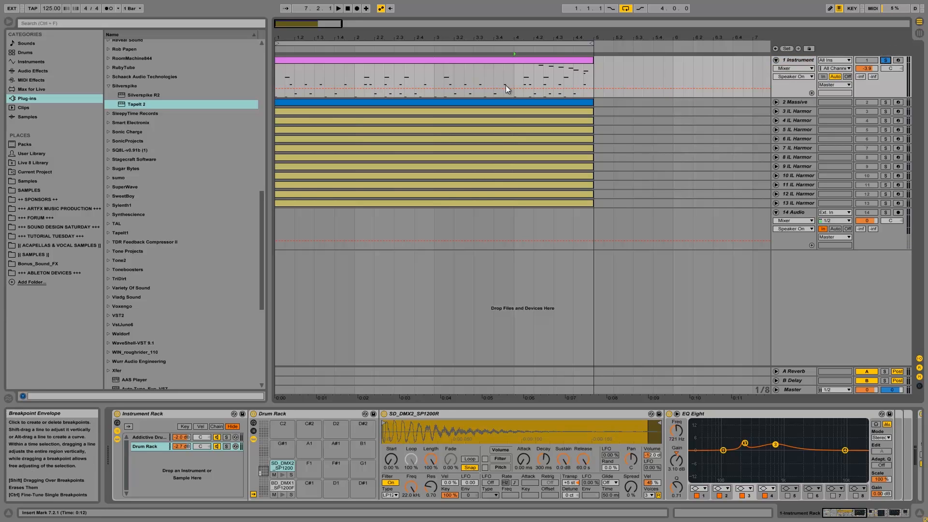
Place the insert marker at 1.1.1 on track 1 and audition the drums from there.
click(276, 71)
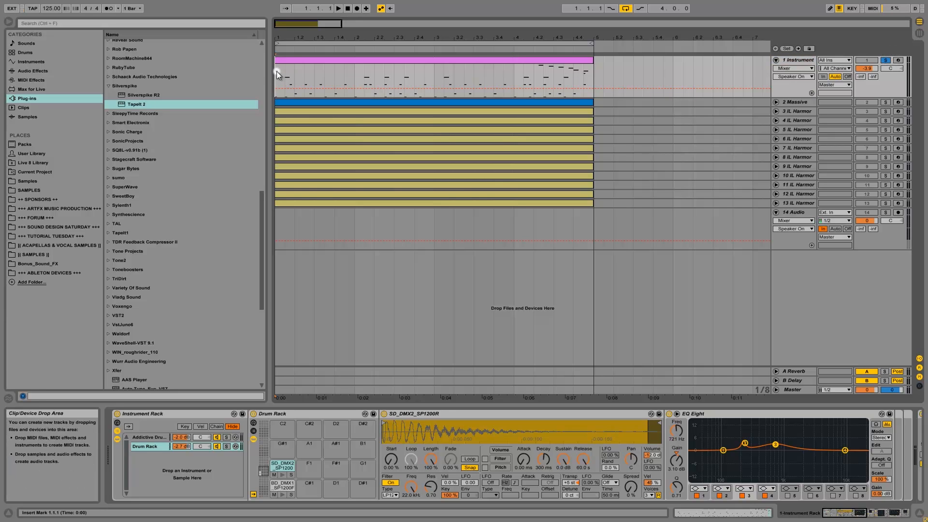
click(338, 8)
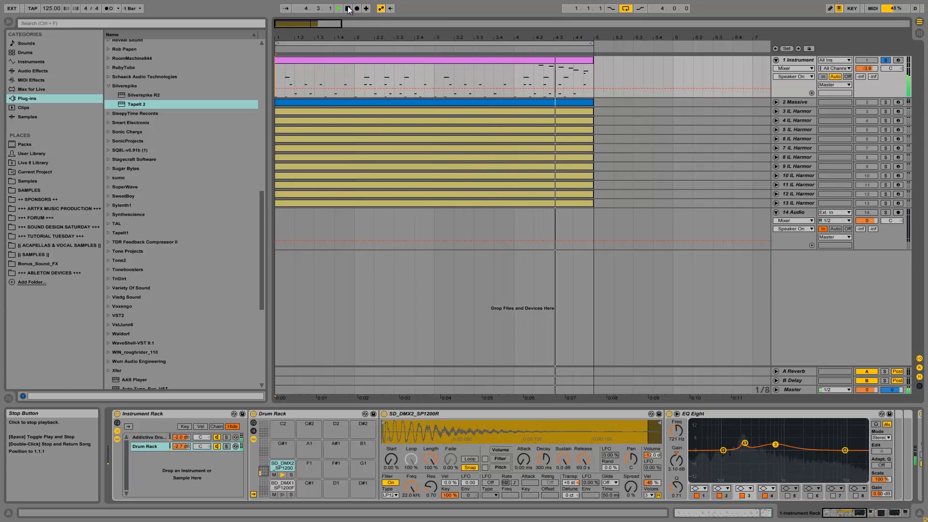
click(349, 7)
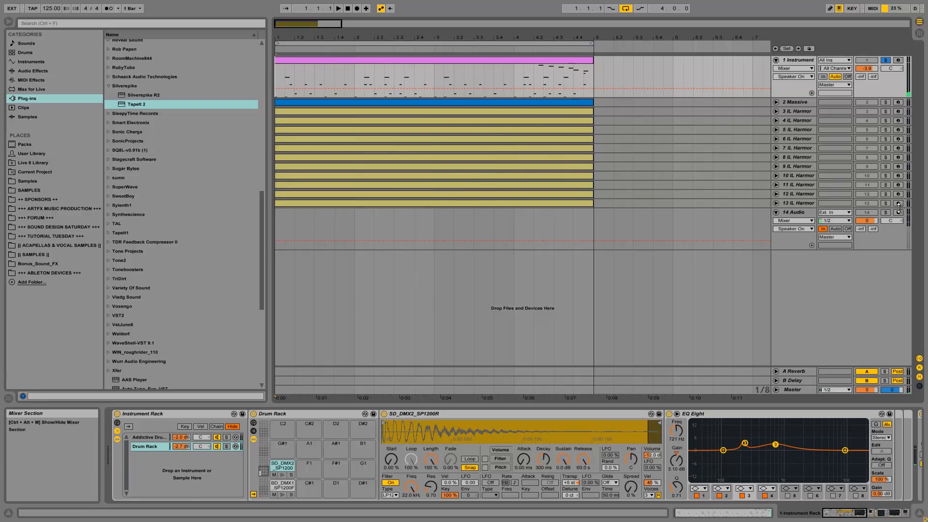
Solo track 13 IL Harmor alongside track 1 Instrument and audition the two together.
click(884, 199)
click(883, 202)
key(space)
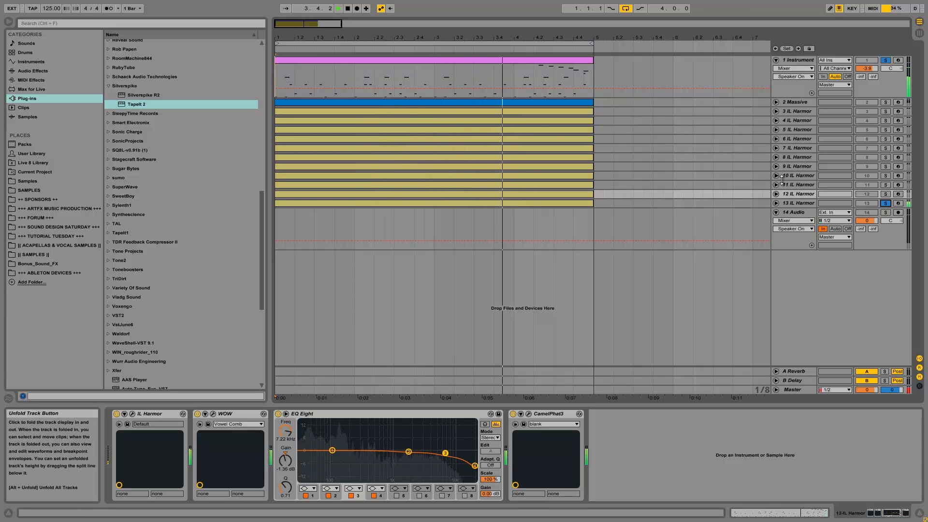
key(space)
Switch the bass solo from track 13 to track 12 IL Harmor and audition it with the drums.
click(886, 202)
click(887, 189)
click(886, 194)
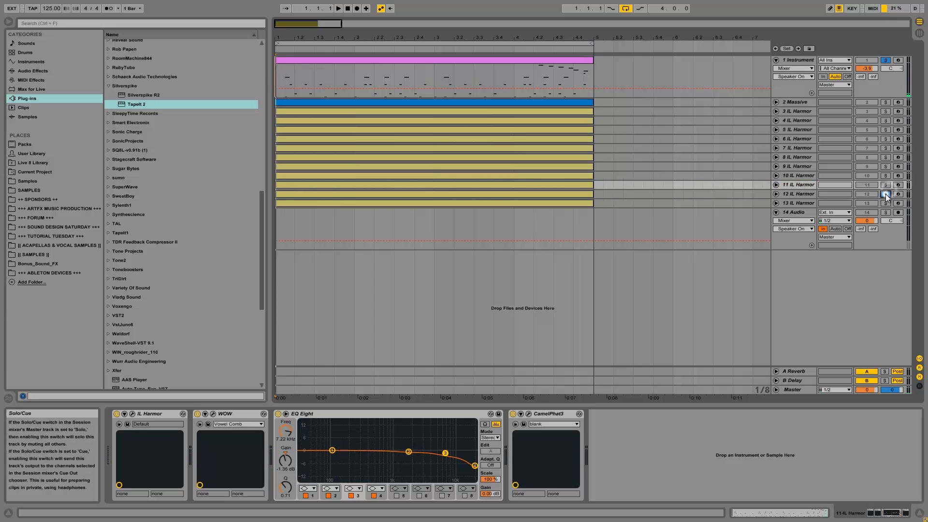
click(804, 193)
key(space)
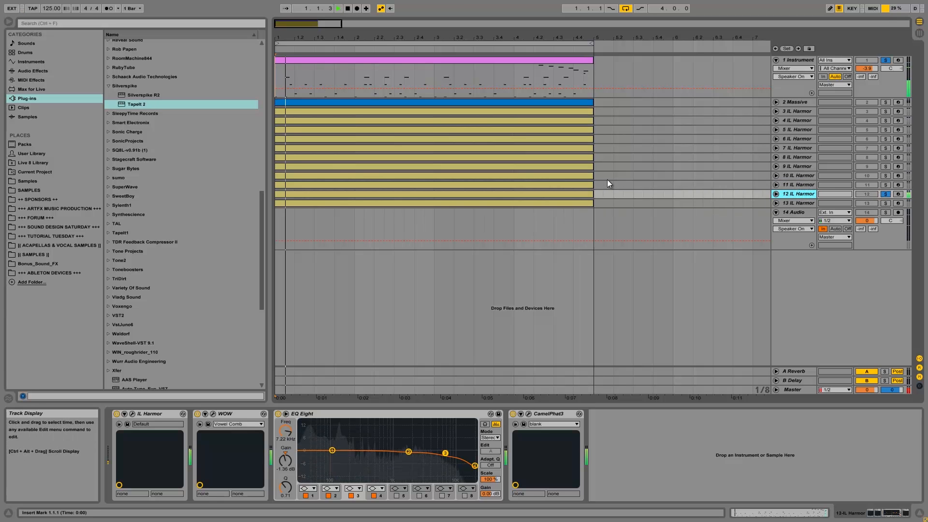
Switch the bass solo to track 11 IL Harmor and audition it with the drums.
click(888, 187)
key(space)
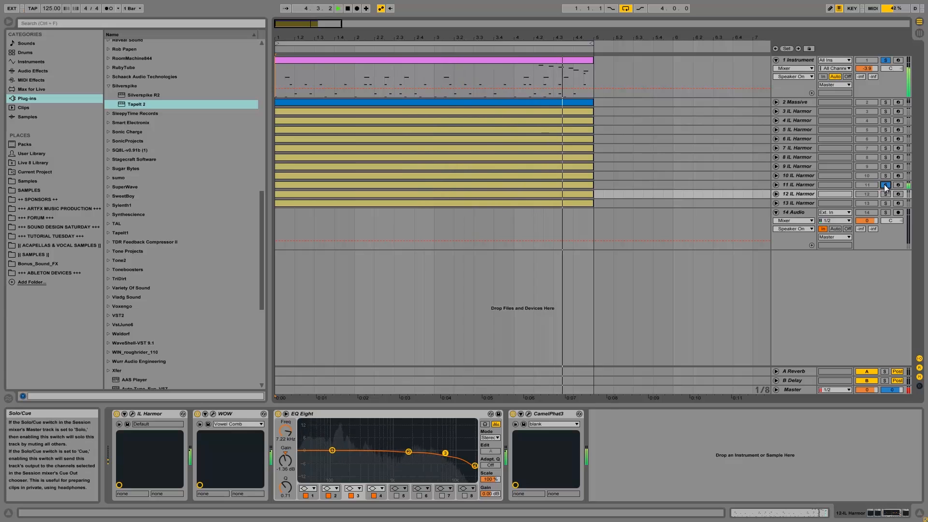
key(space)
Solo track 10 IL Harmor together with track 1 Instrument and audition the pair.
click(885, 175)
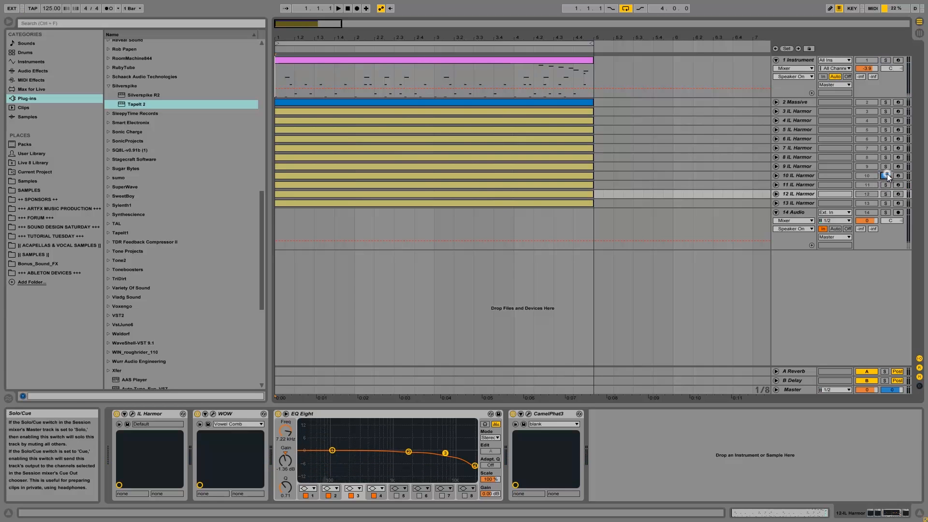
ctrl+click(887, 61)
key(space)
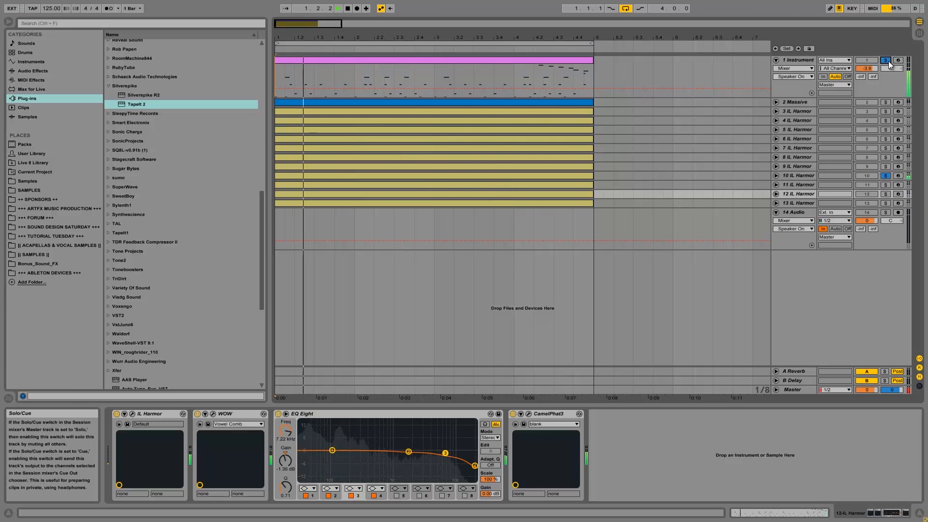
key(space)
Switch the bass solo from track 10 to track 9 IL Harmor and audition it with the drums.
ctrl+click(889, 175)
ctrl+click(888, 165)
key(space)
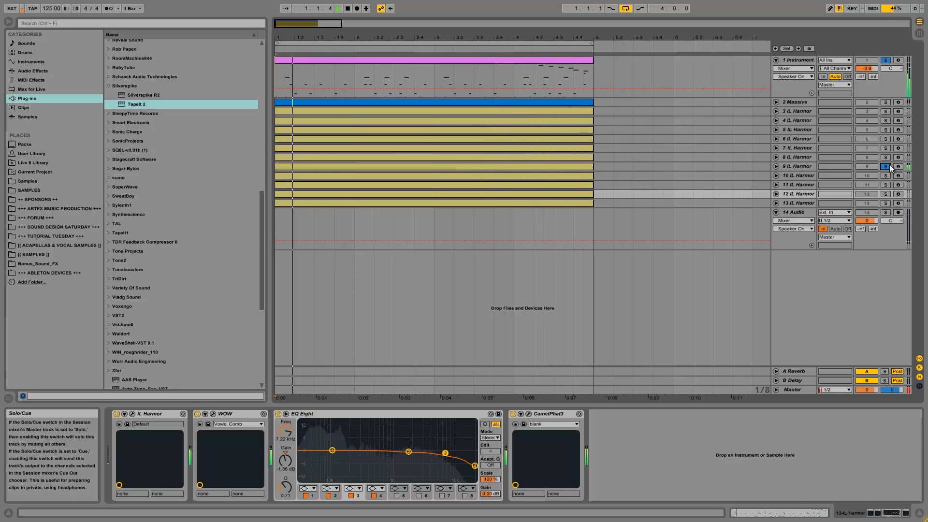
Audition track 8 and track 7 IL Harmor in turn, each soloed with the drums.
click(885, 166)
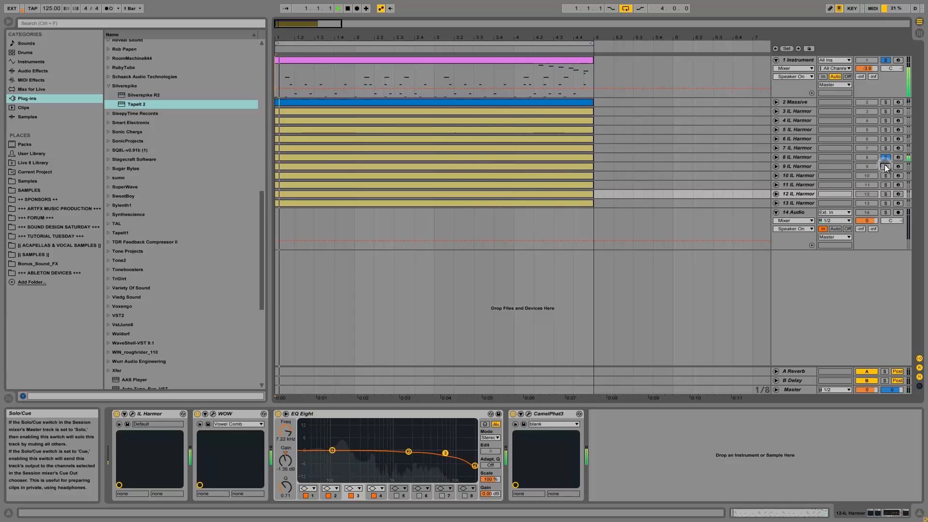
click(887, 157)
click(887, 150)
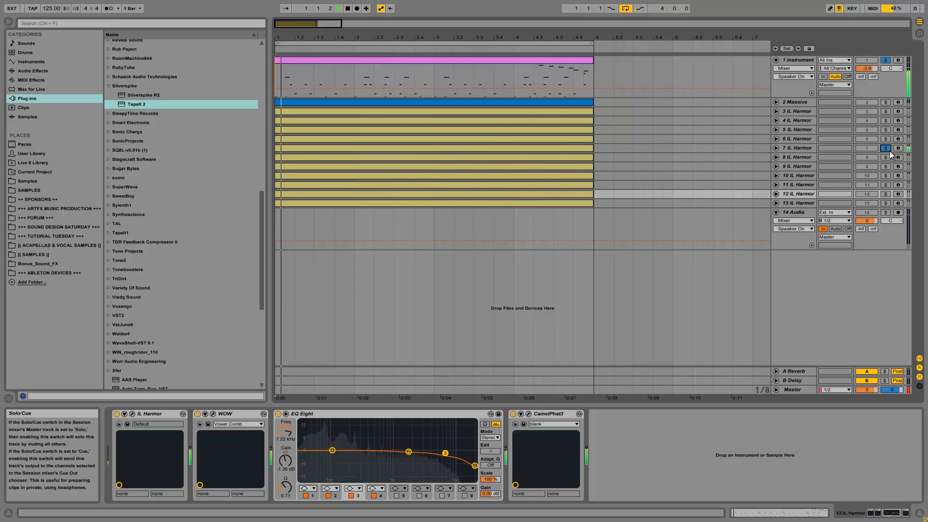
Audition IL Harmor tracks 6, 5, 4 and 3 in turn, each soloed with the drums.
click(888, 149)
click(884, 140)
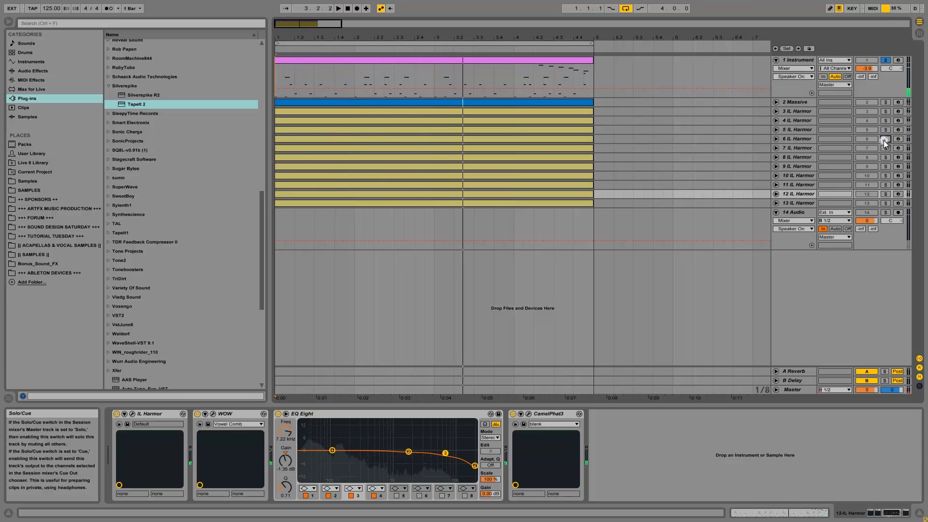
click(886, 130)
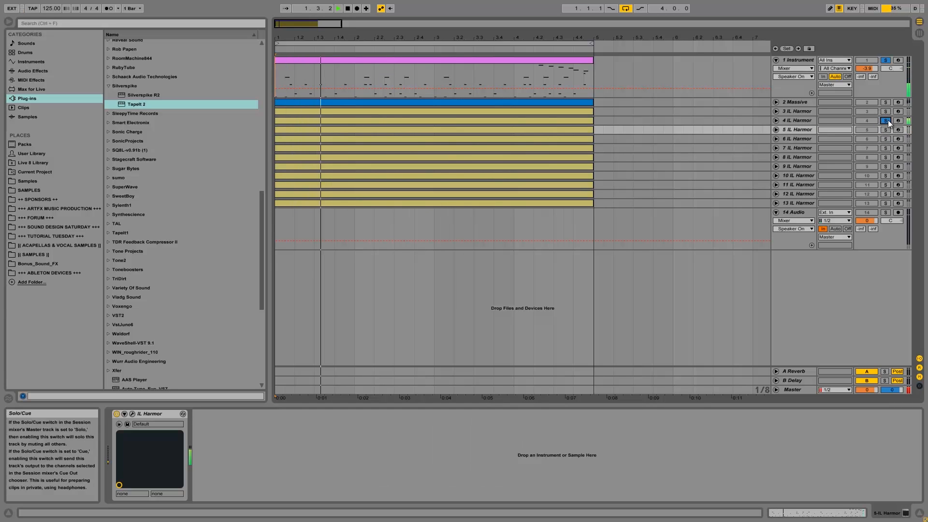
click(887, 111)
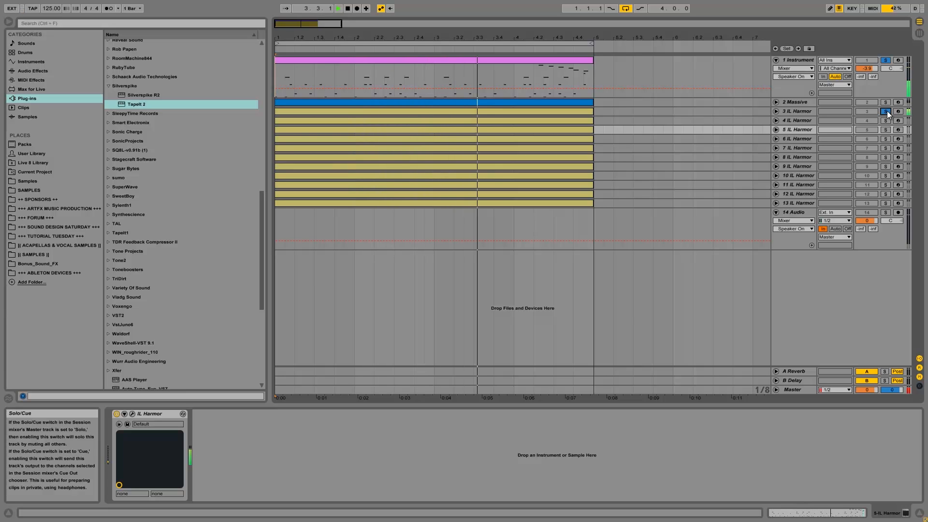
Solo track 2 Massive together with track 1 Instrument, audition the original bass with the drums and stop playback.
click(888, 101)
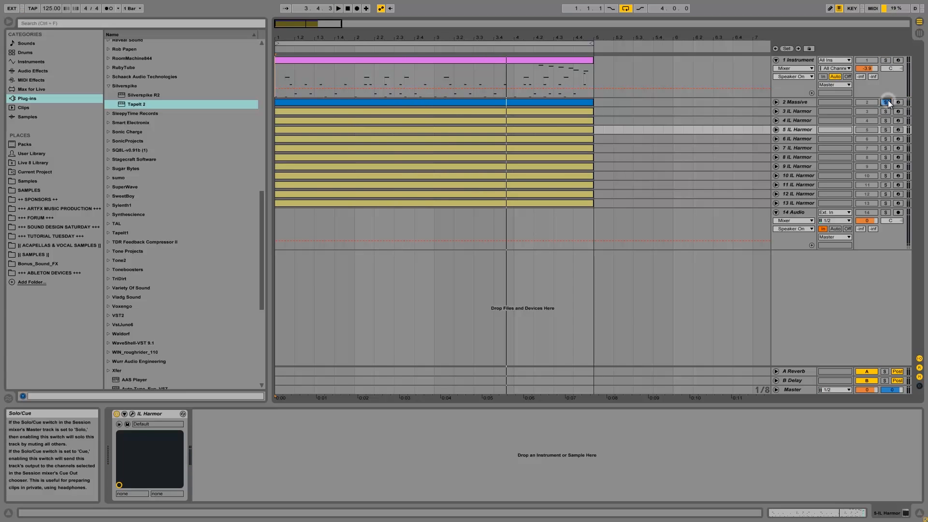
click(885, 61)
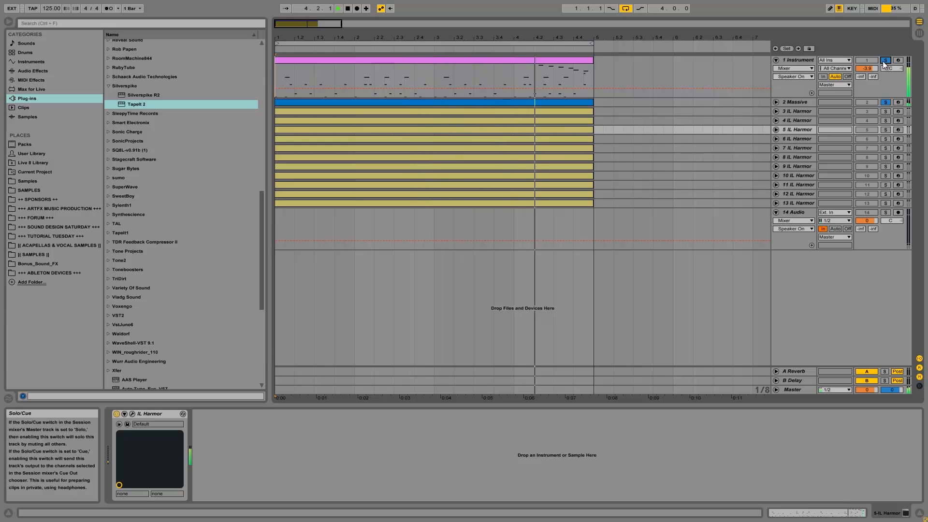
key(space)
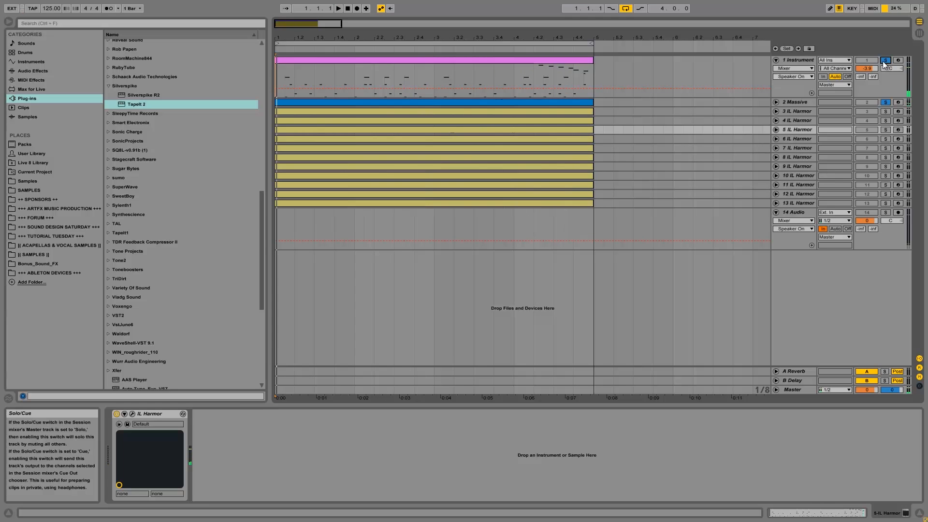